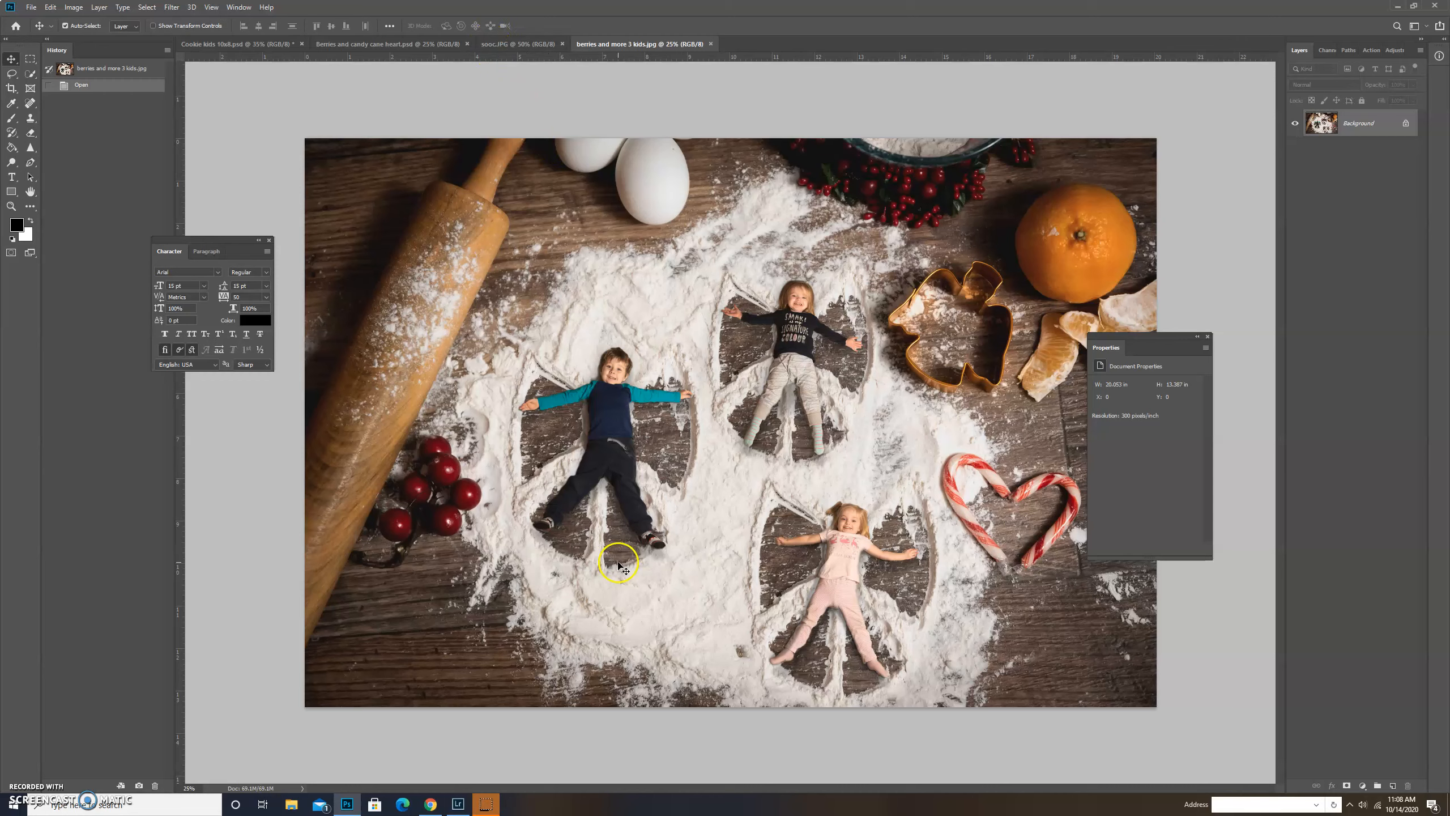
Step: Switch to the sooc.JPG document and turn its locked background into an editable layer
click(421, 45)
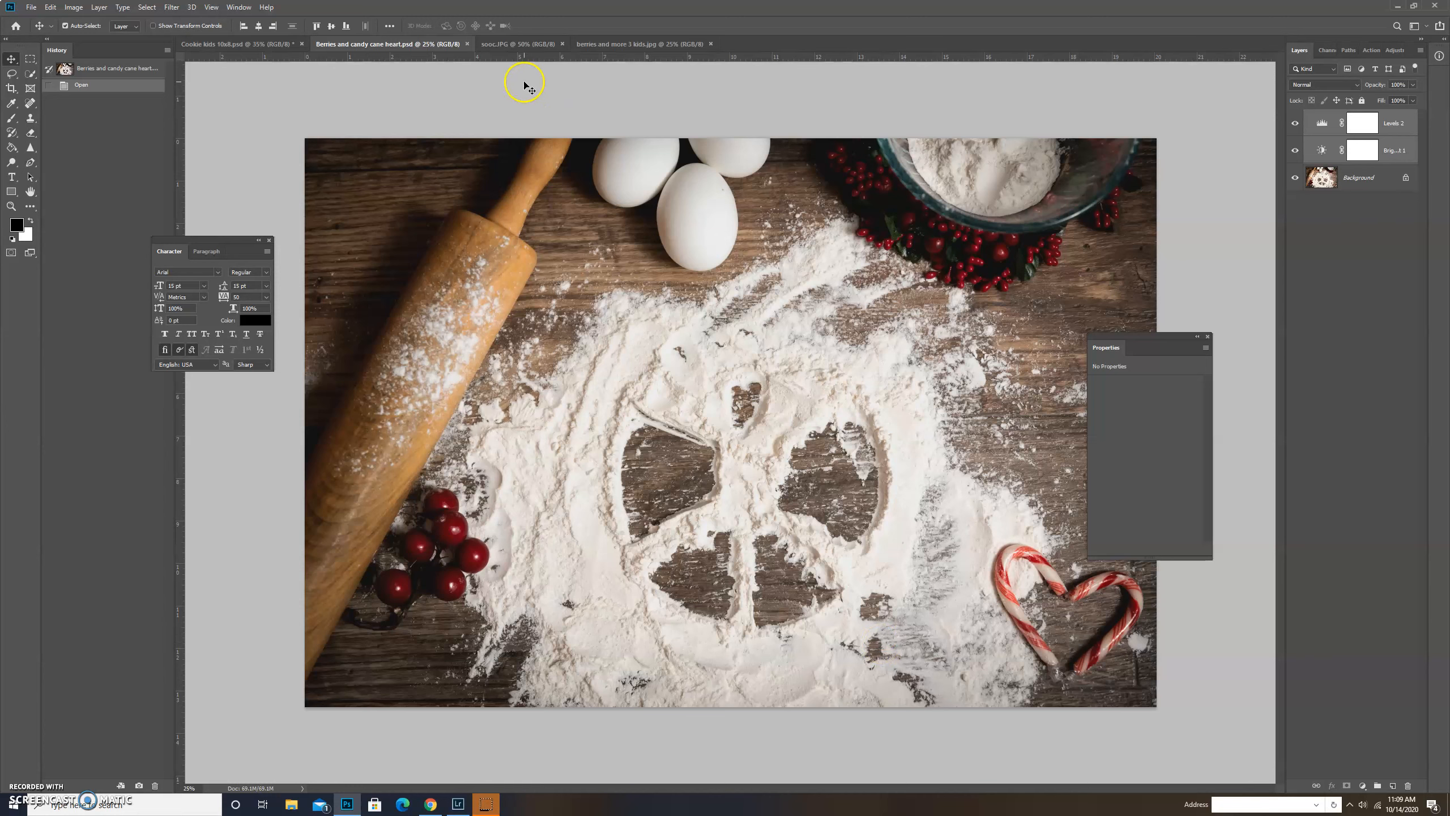
click(517, 45)
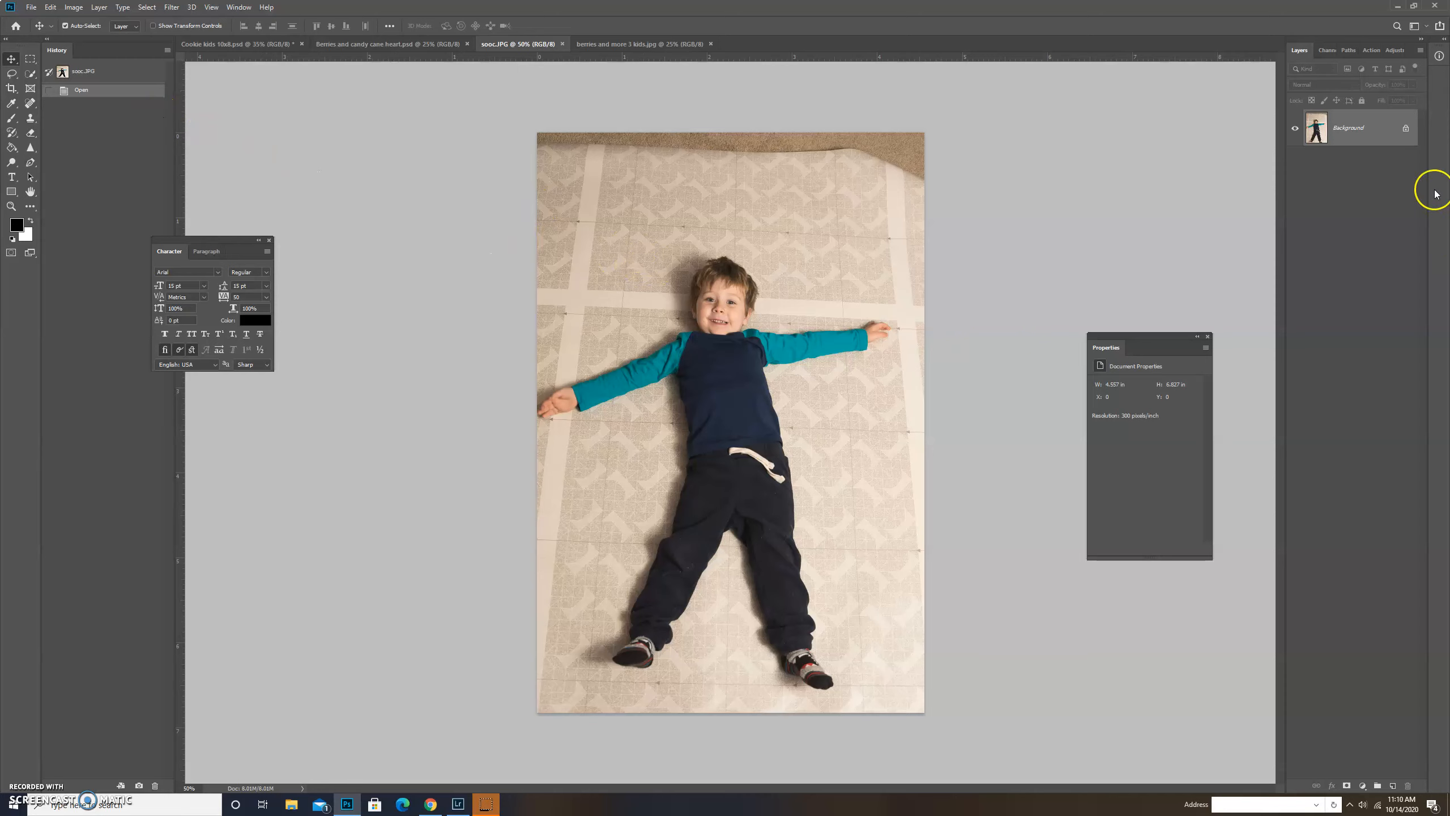
click(1405, 131)
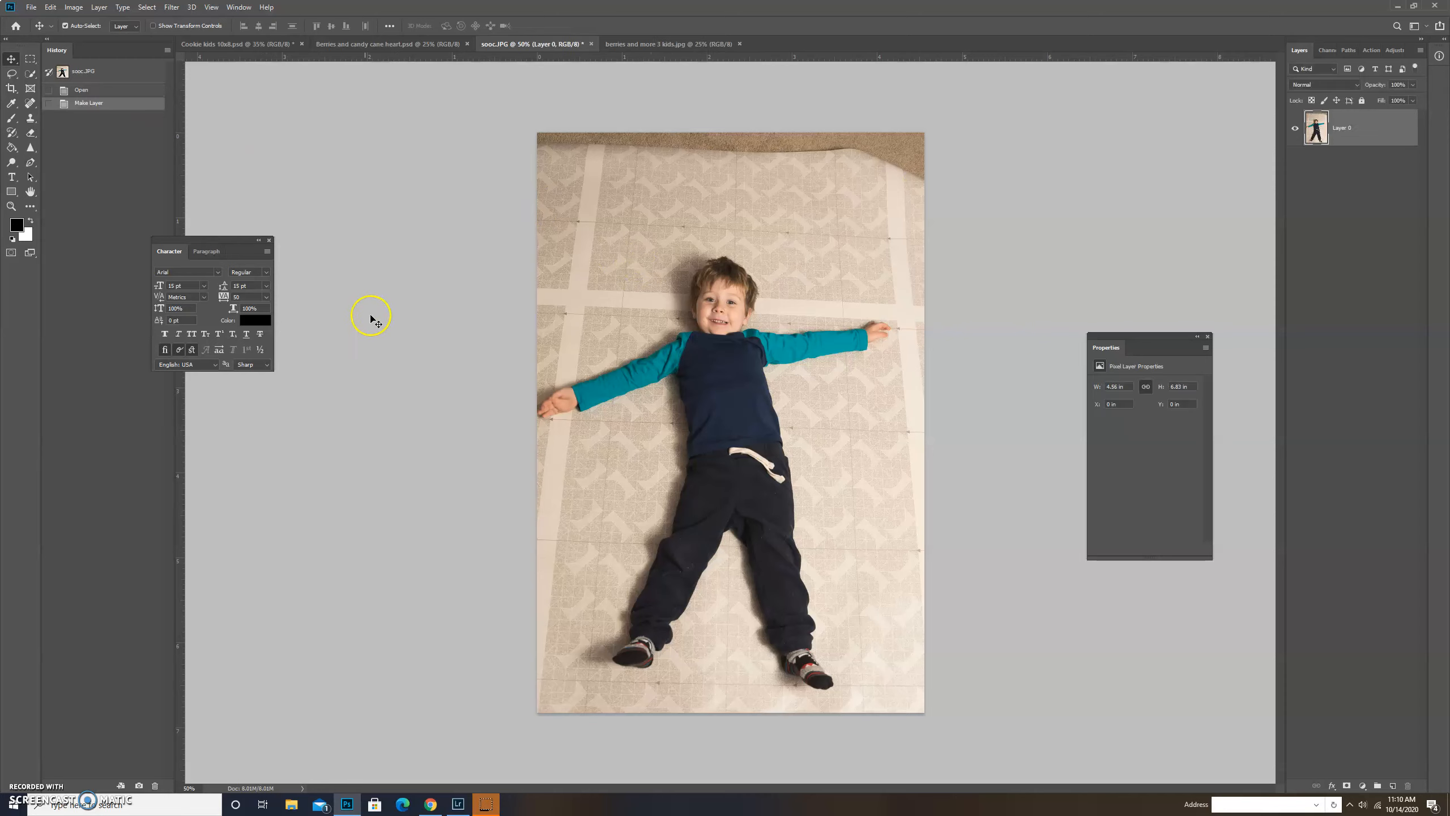
Step: Select the boy with Select Subject and refine the selection over his foot and head with Quick Selection
click(30, 73)
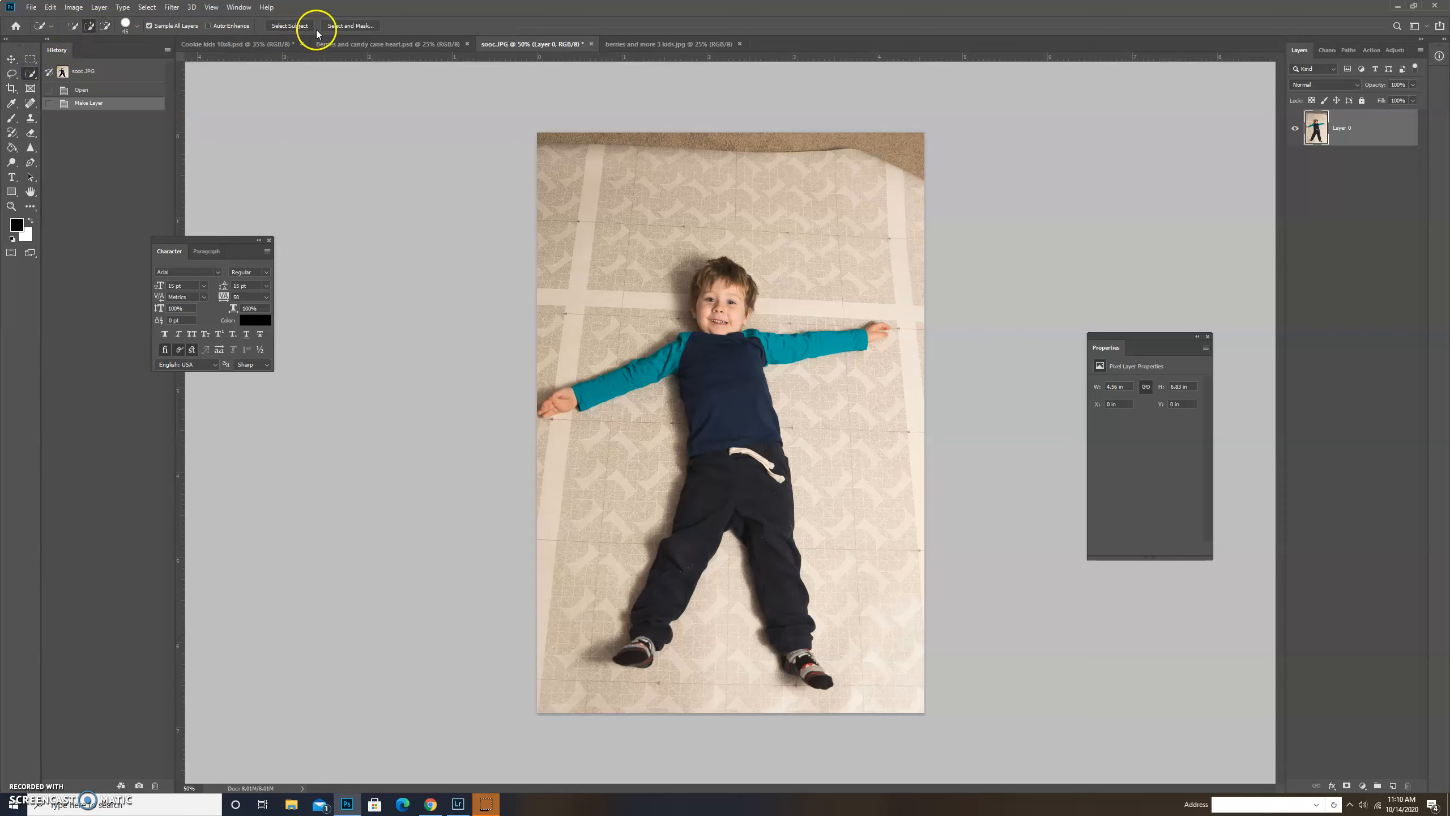
click(283, 26)
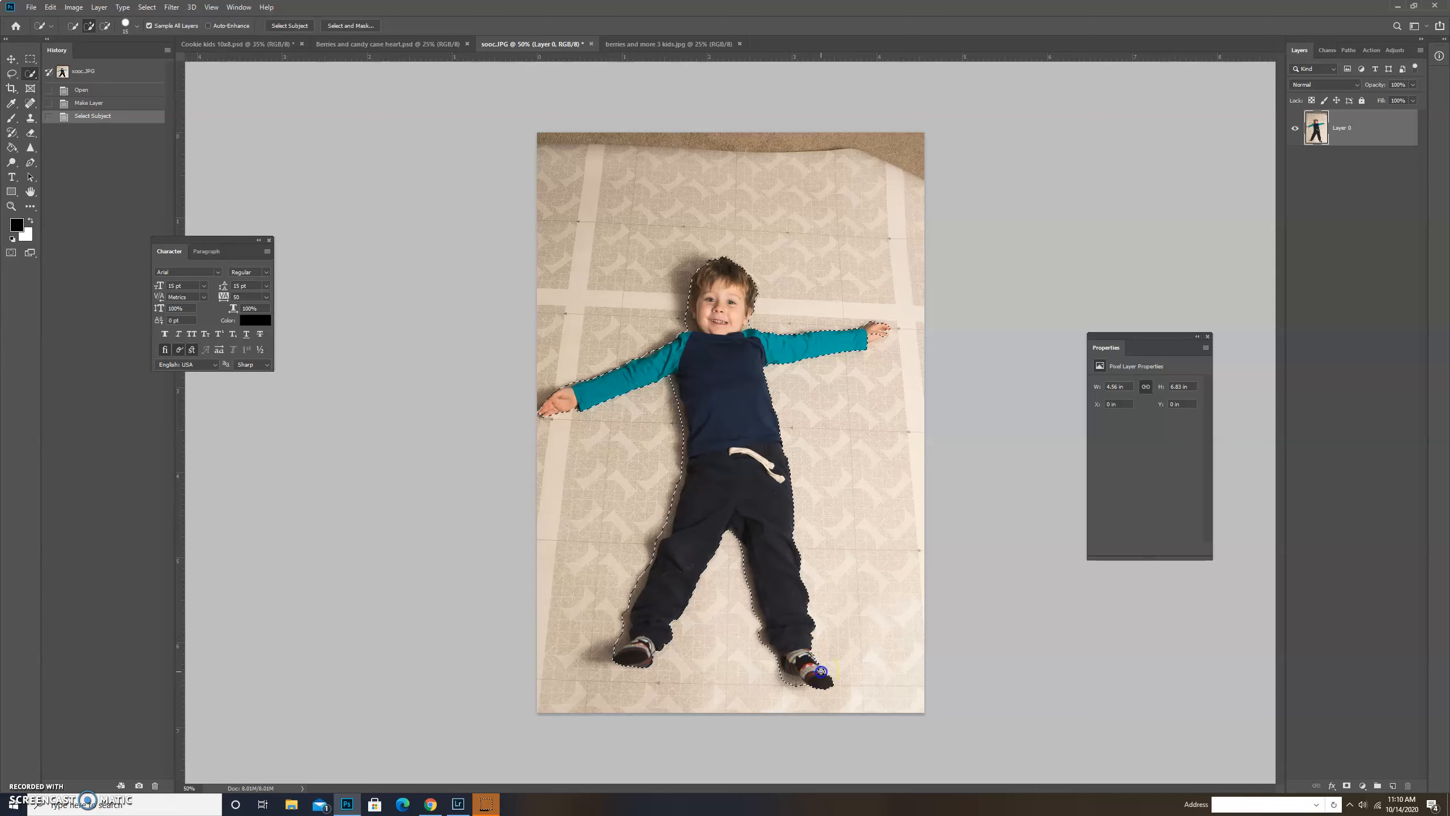
click(825, 674)
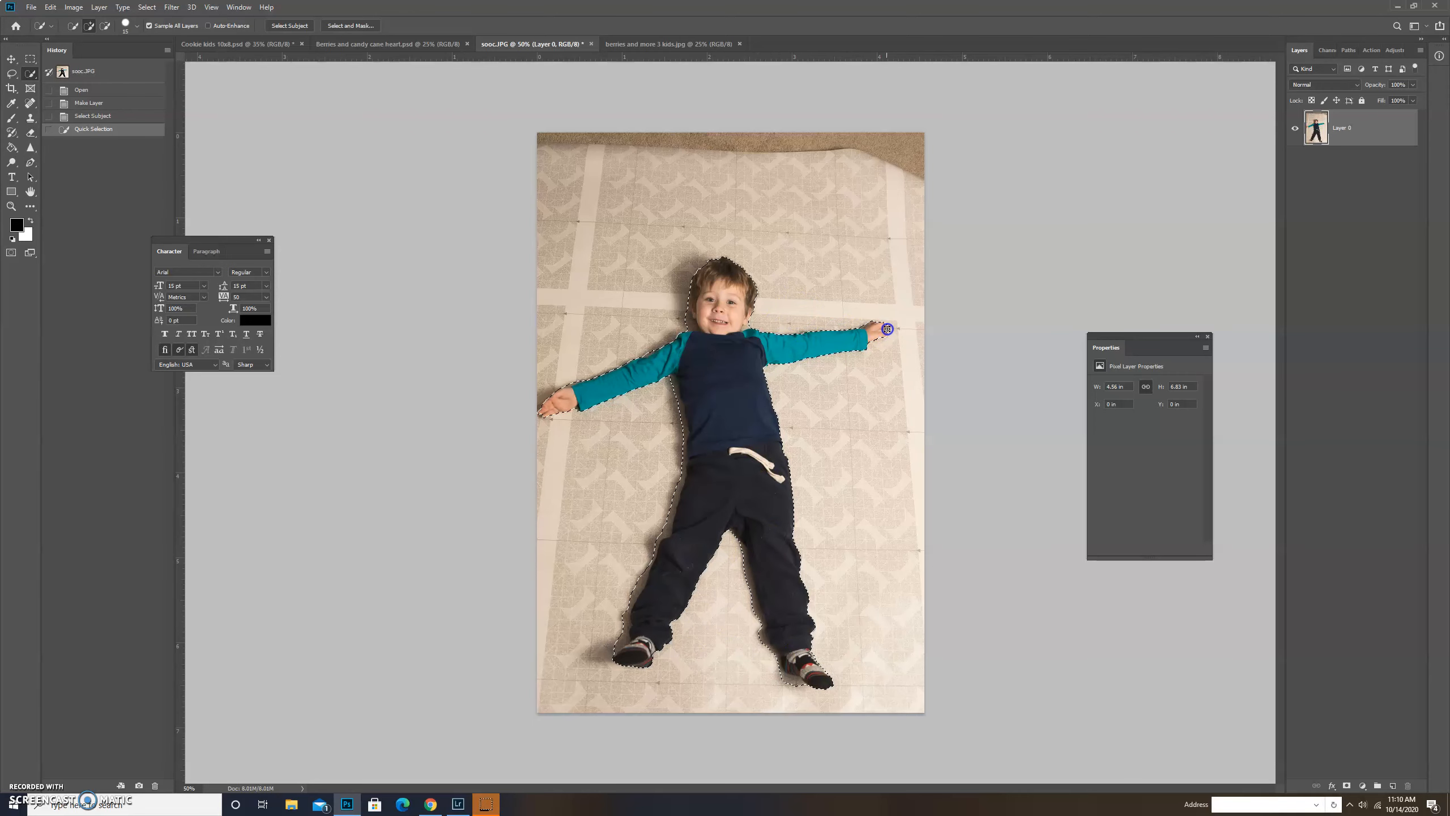
drag(722, 293, 729, 322)
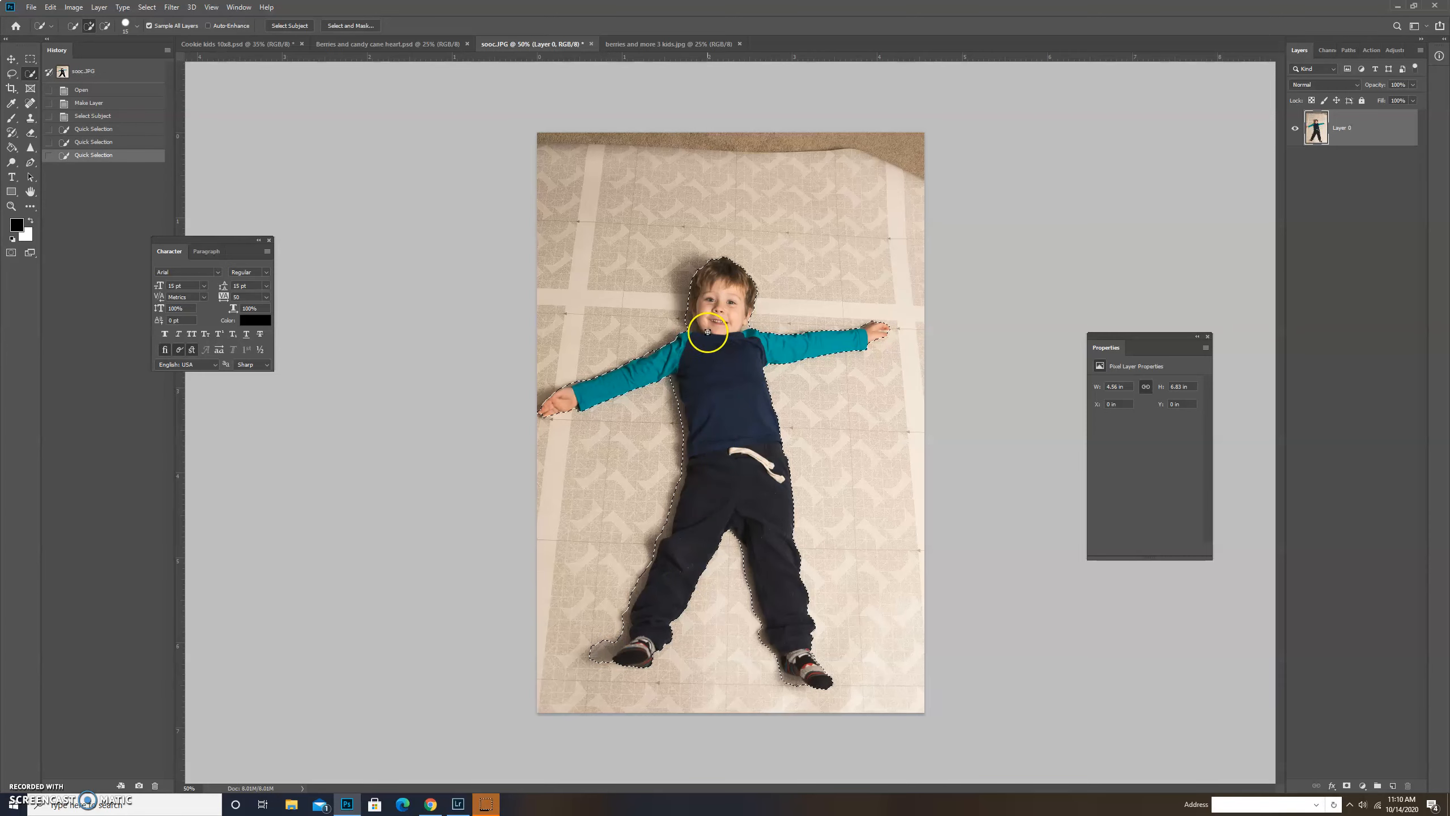
Step: Output the boy's selection from Select and Mask as a New Layer with Layer Mask
click(345, 26)
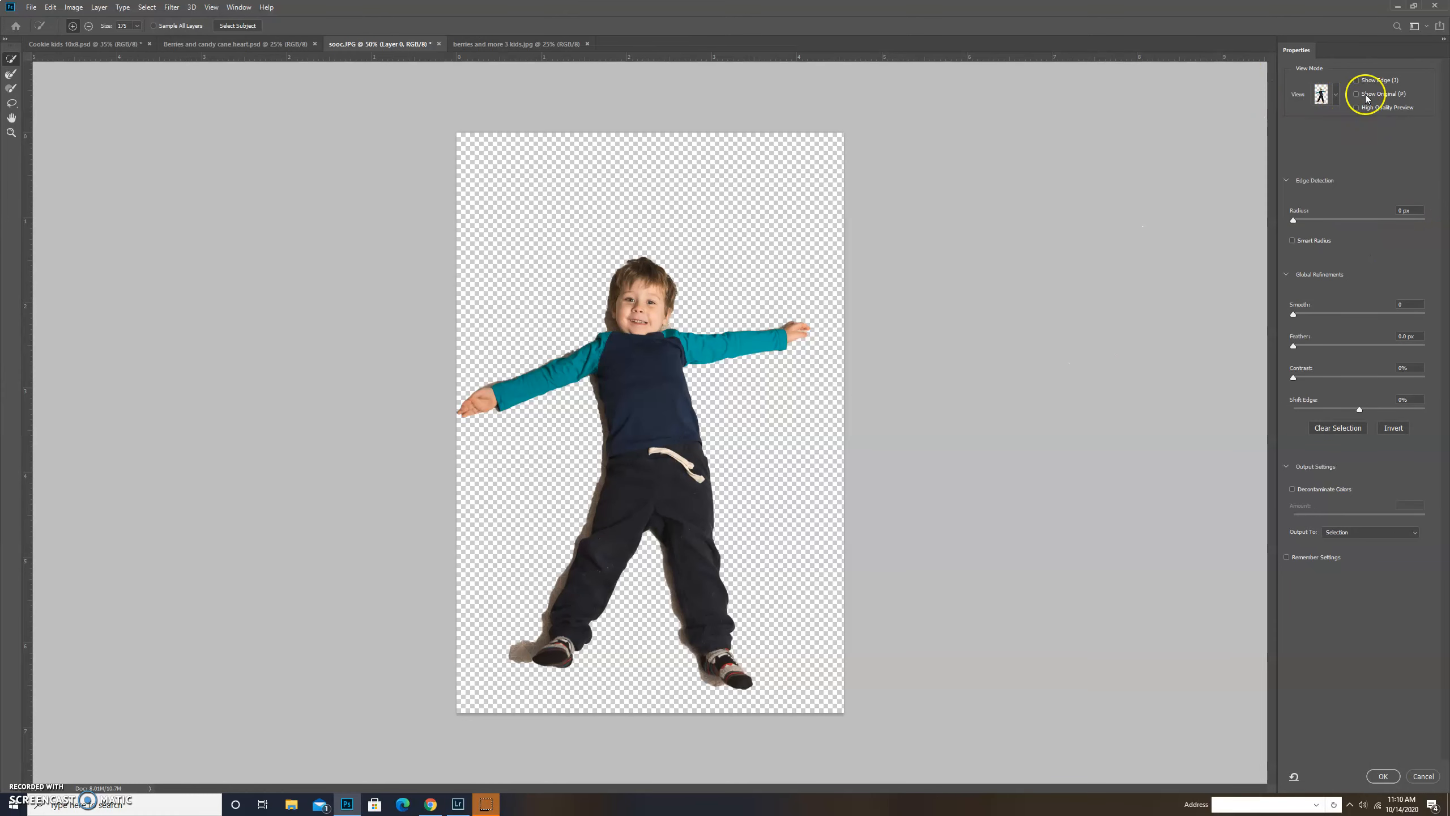
click(1335, 94)
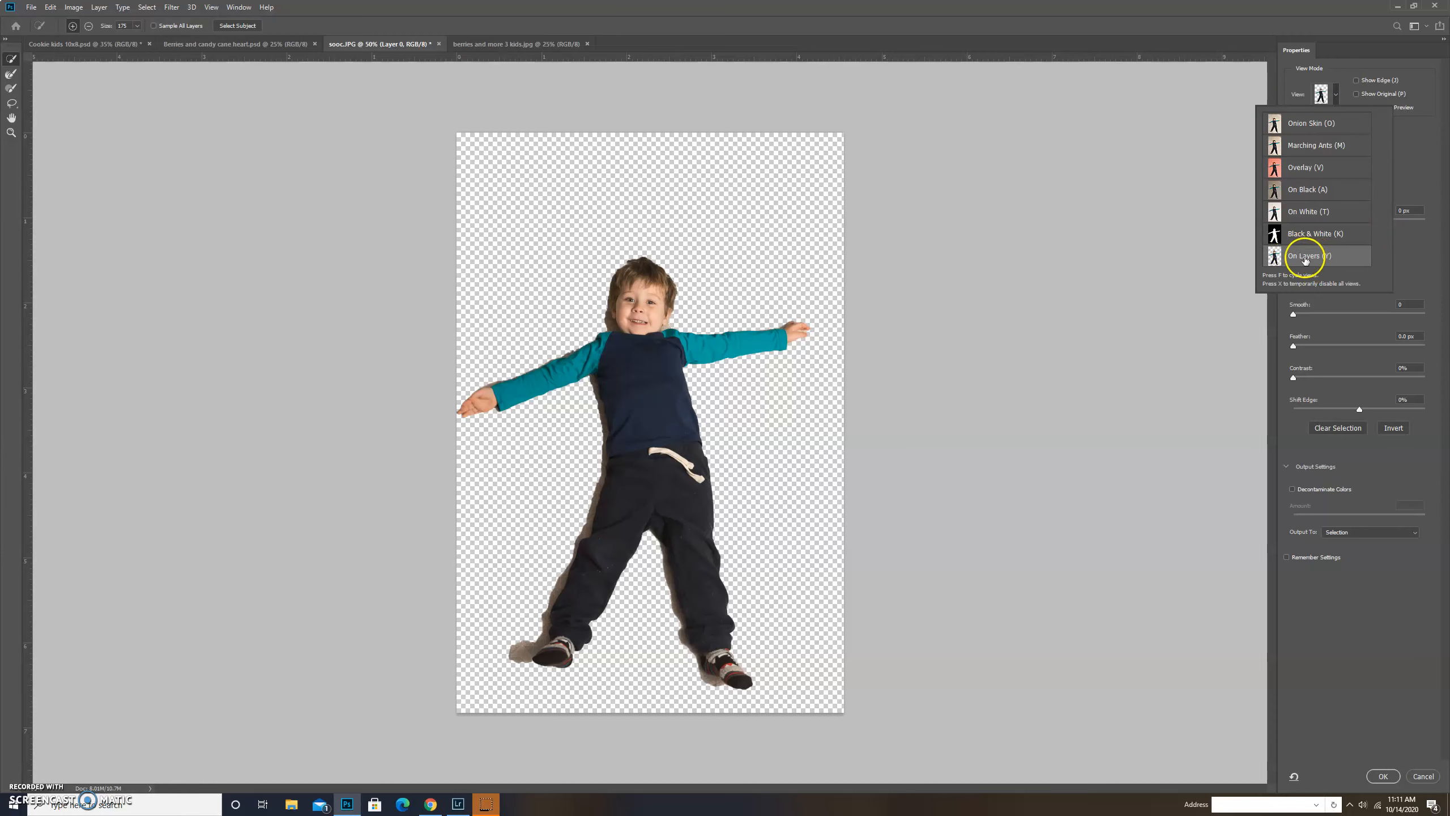
click(1337, 94)
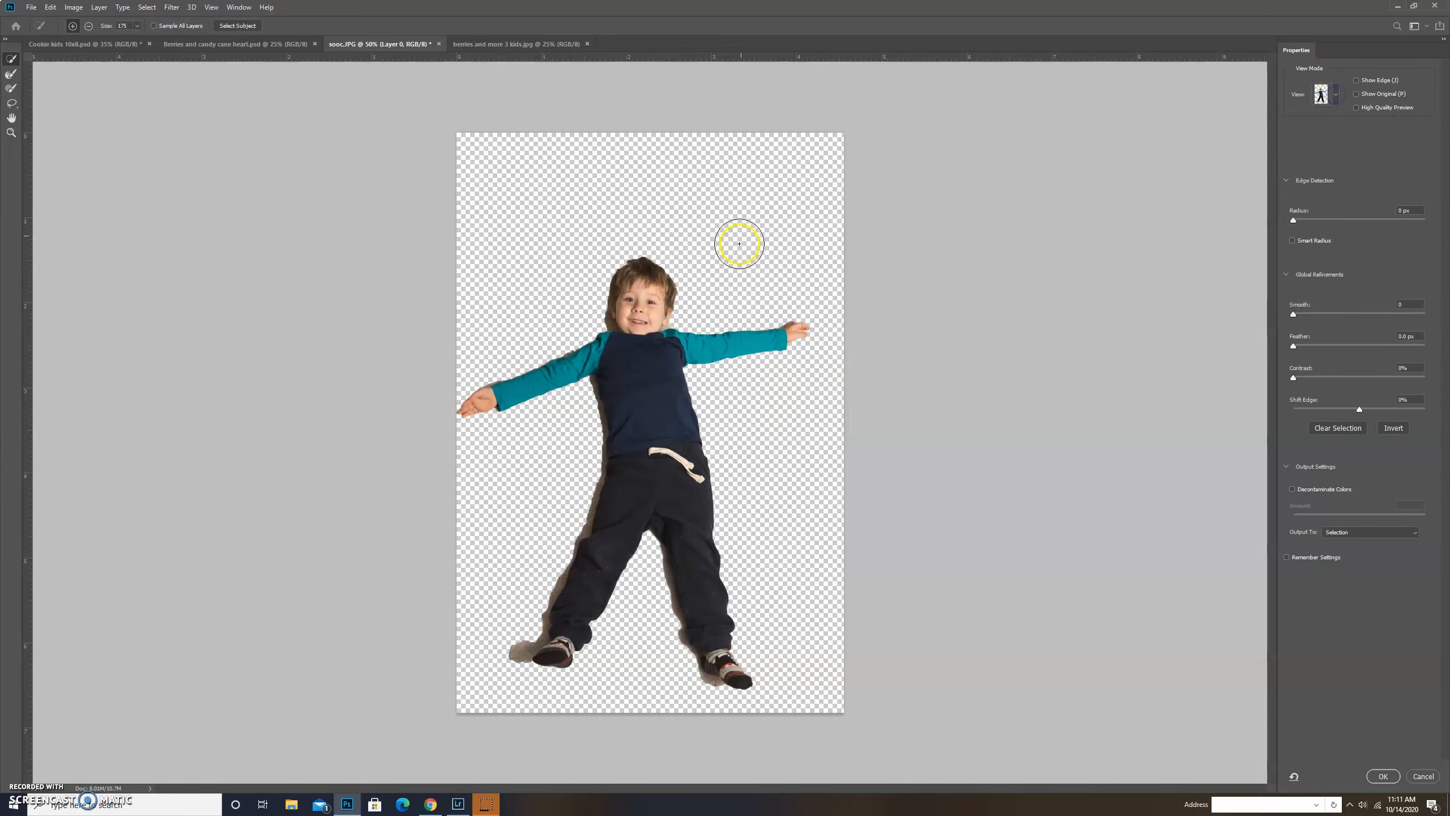
click(1342, 532)
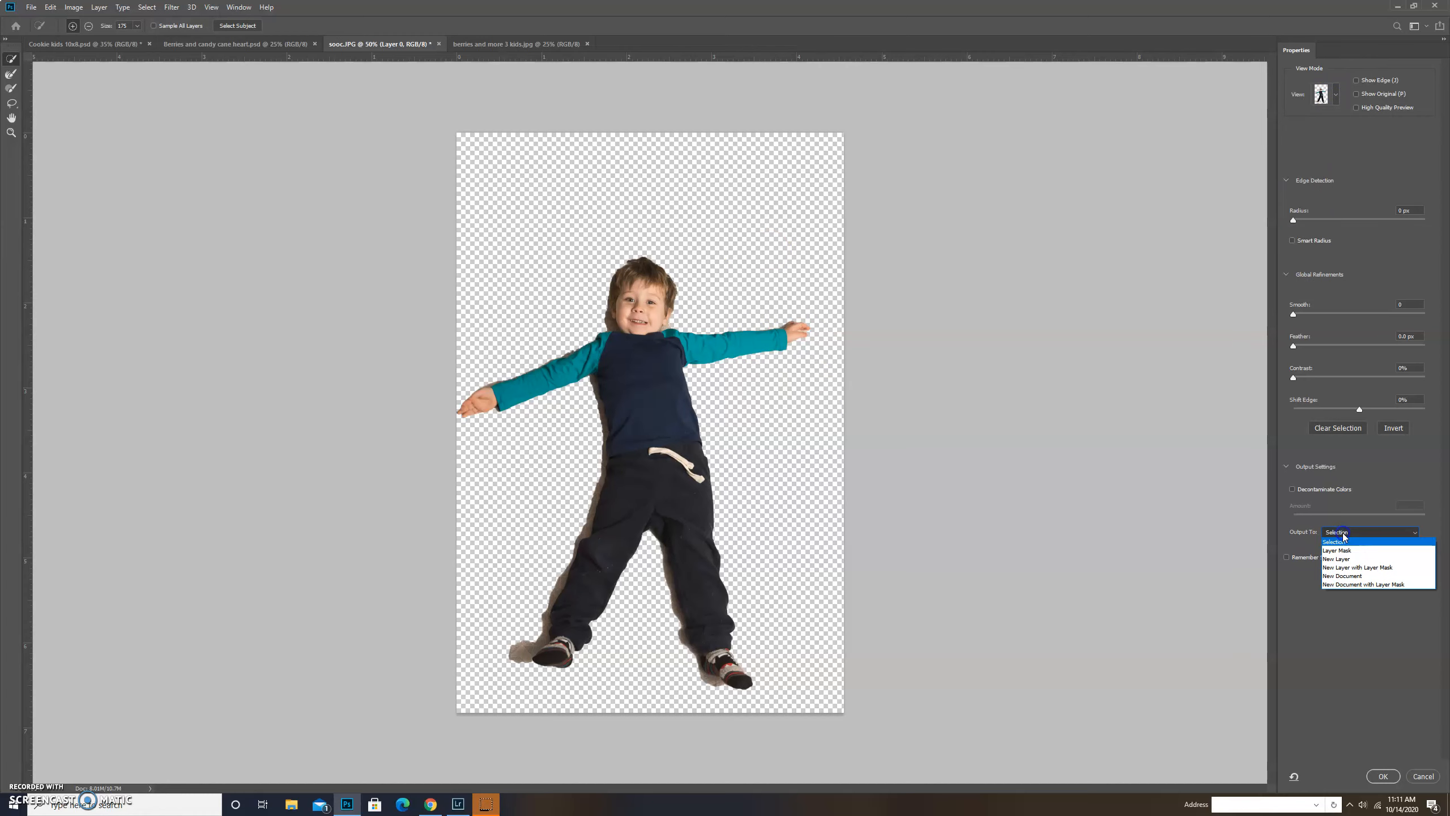
click(1345, 567)
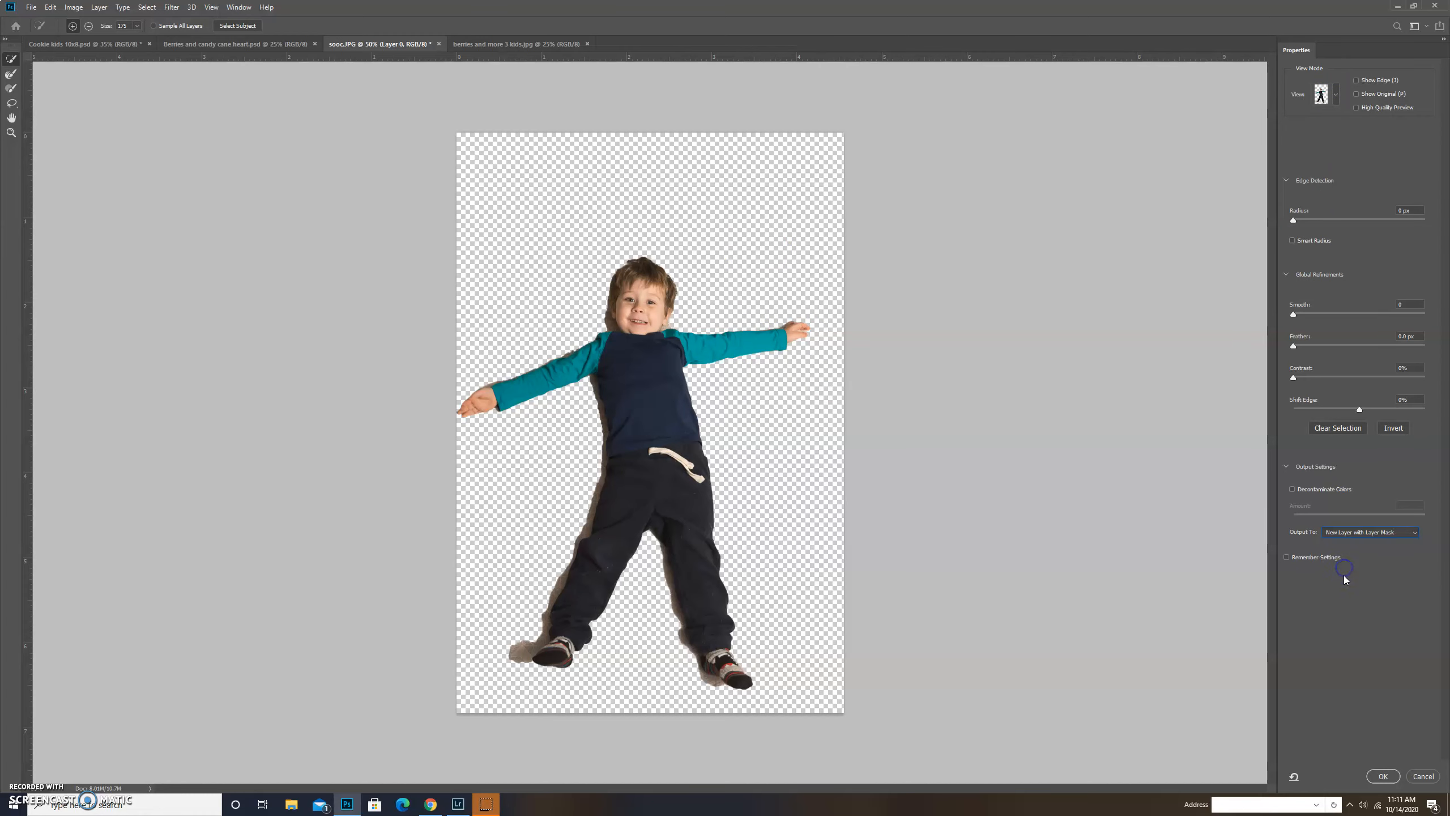
click(1383, 775)
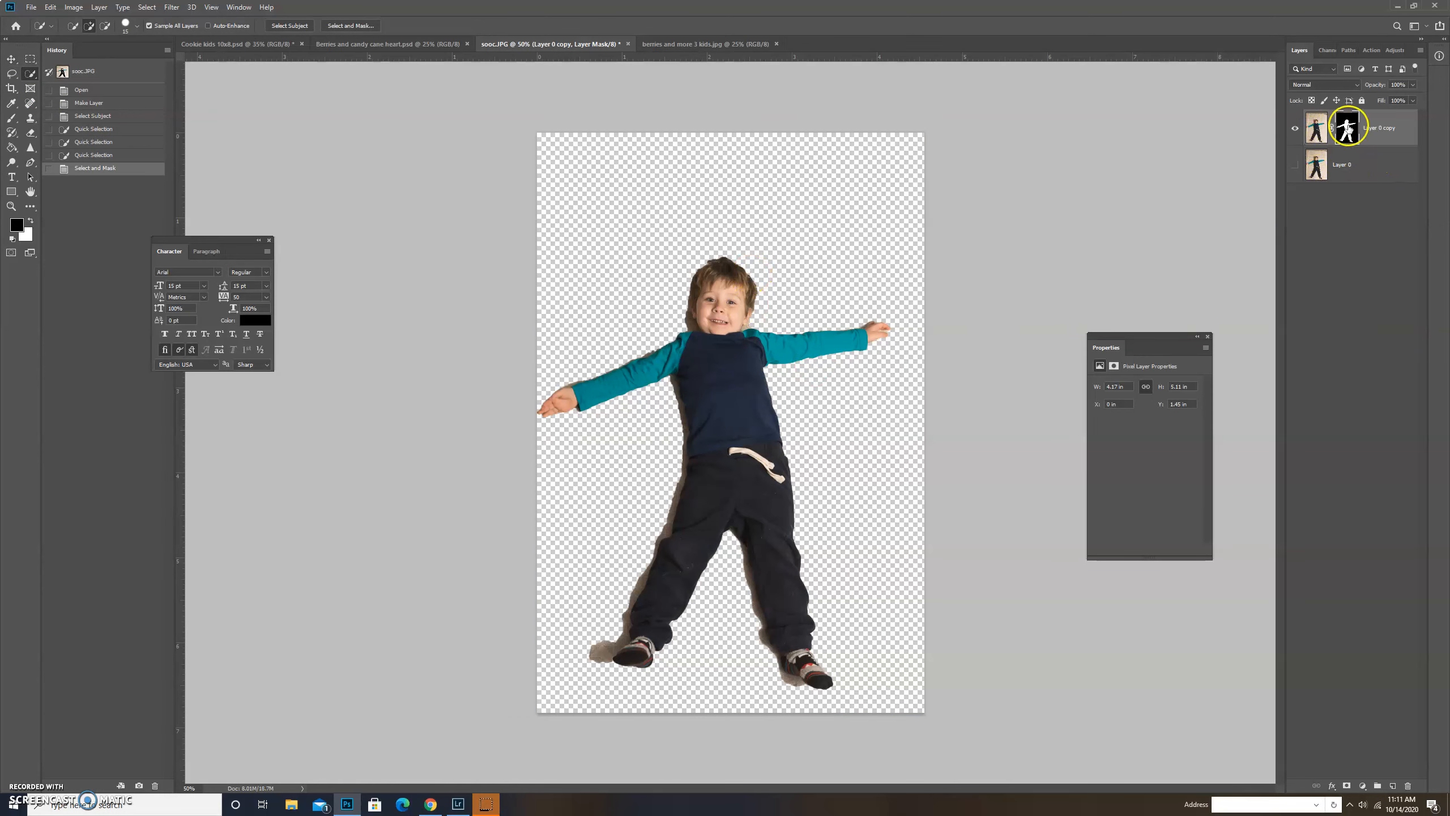
Step: Move the masked boy into the Berries and candy cane heart.psd document and place him over the flour angel
click(12, 59)
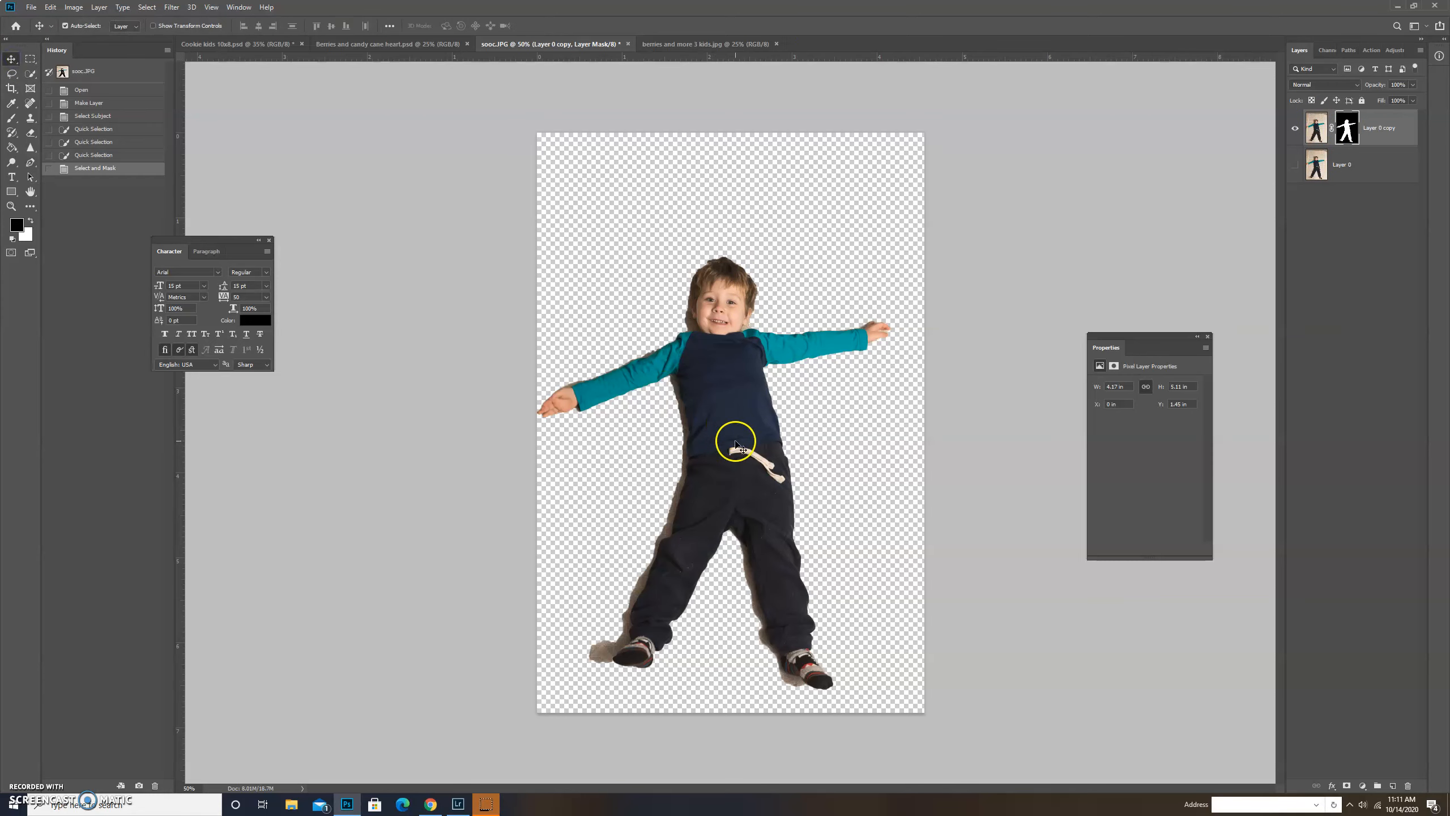
click(714, 371)
drag(718, 374, 759, 460)
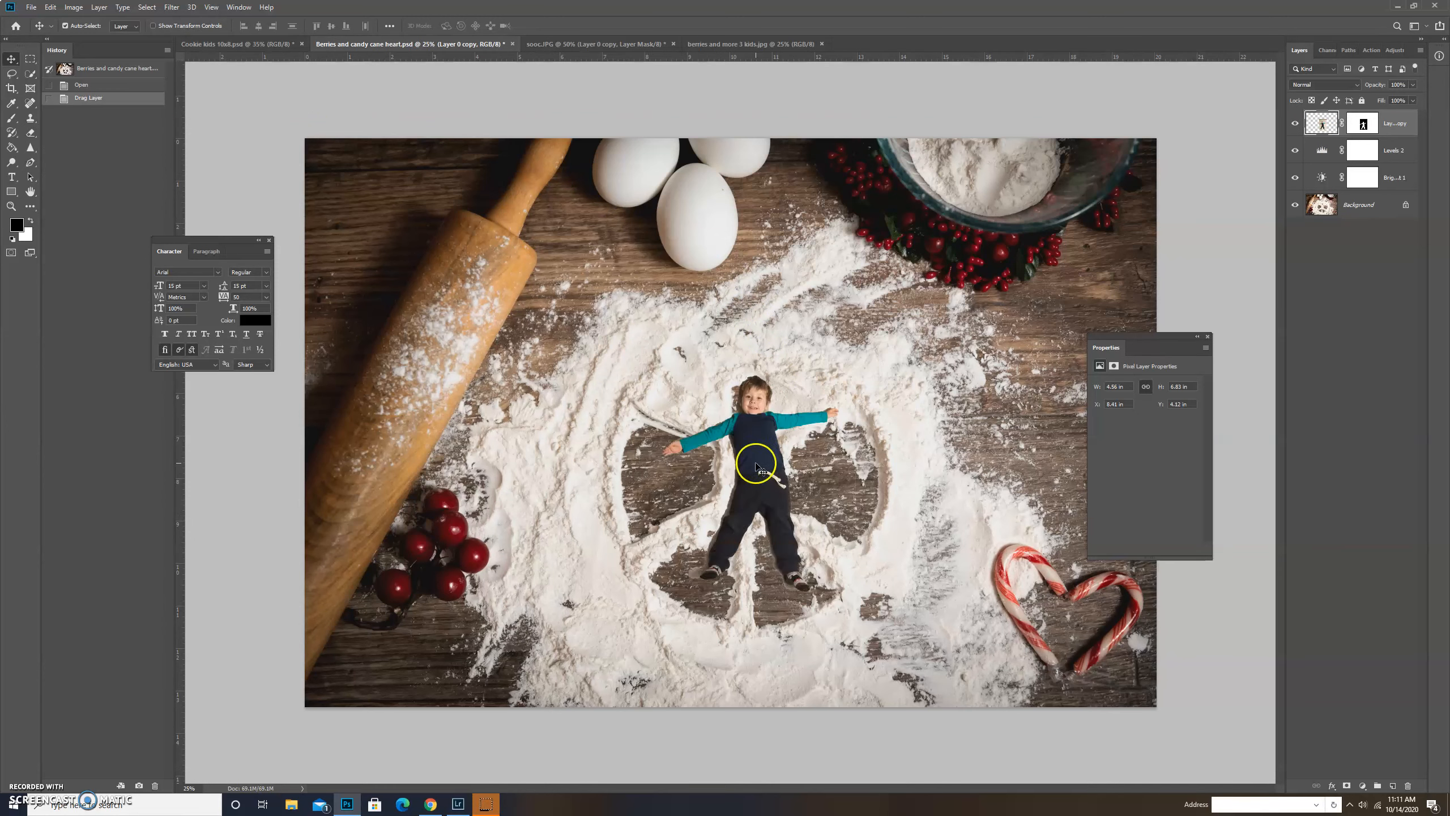
drag(766, 438, 751, 471)
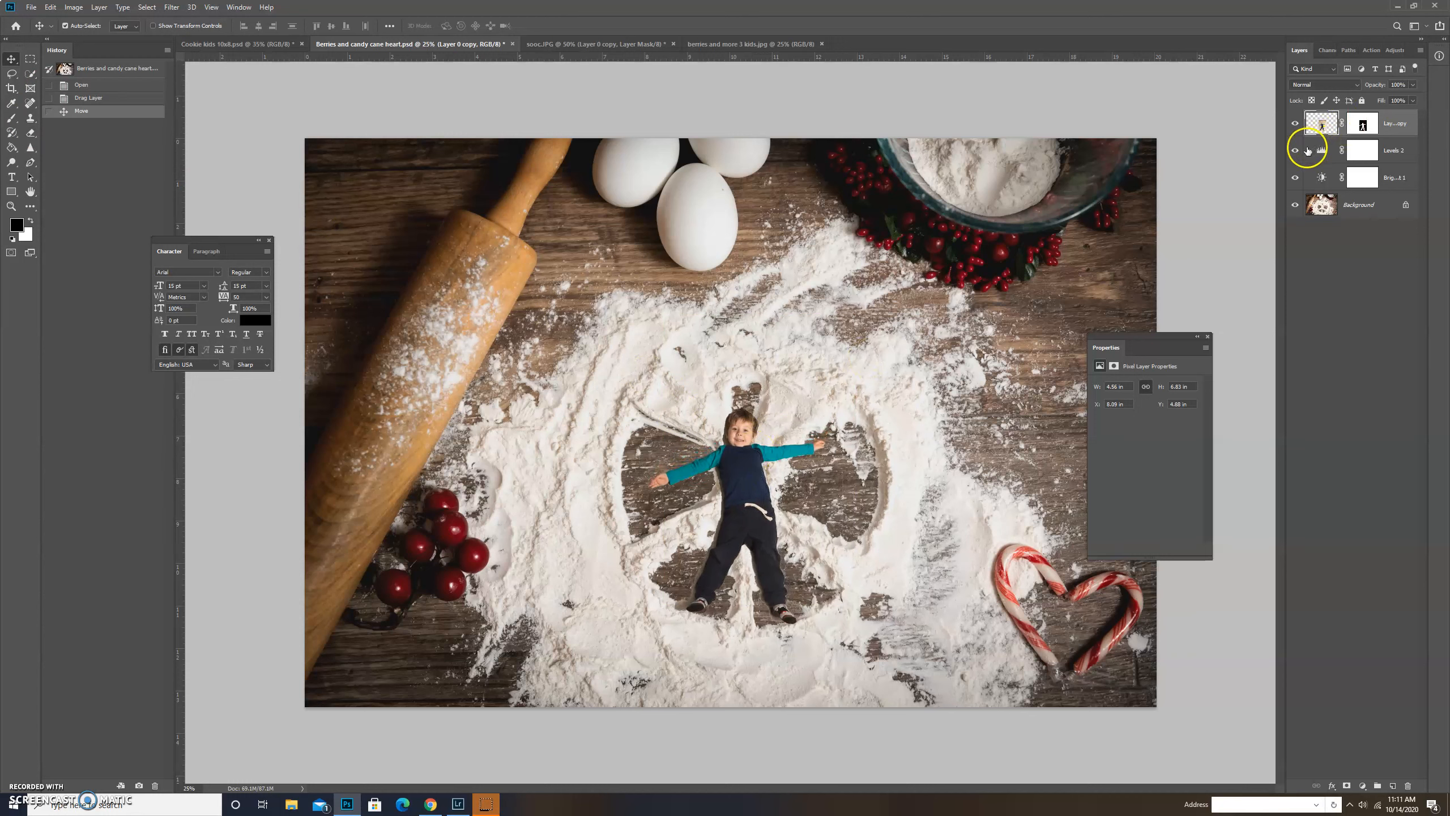
Step: Scale the boy up proportionally to about 112% and reposition him within the flour angel shape
key(ctrl+t)
drag(838, 343, 860, 310)
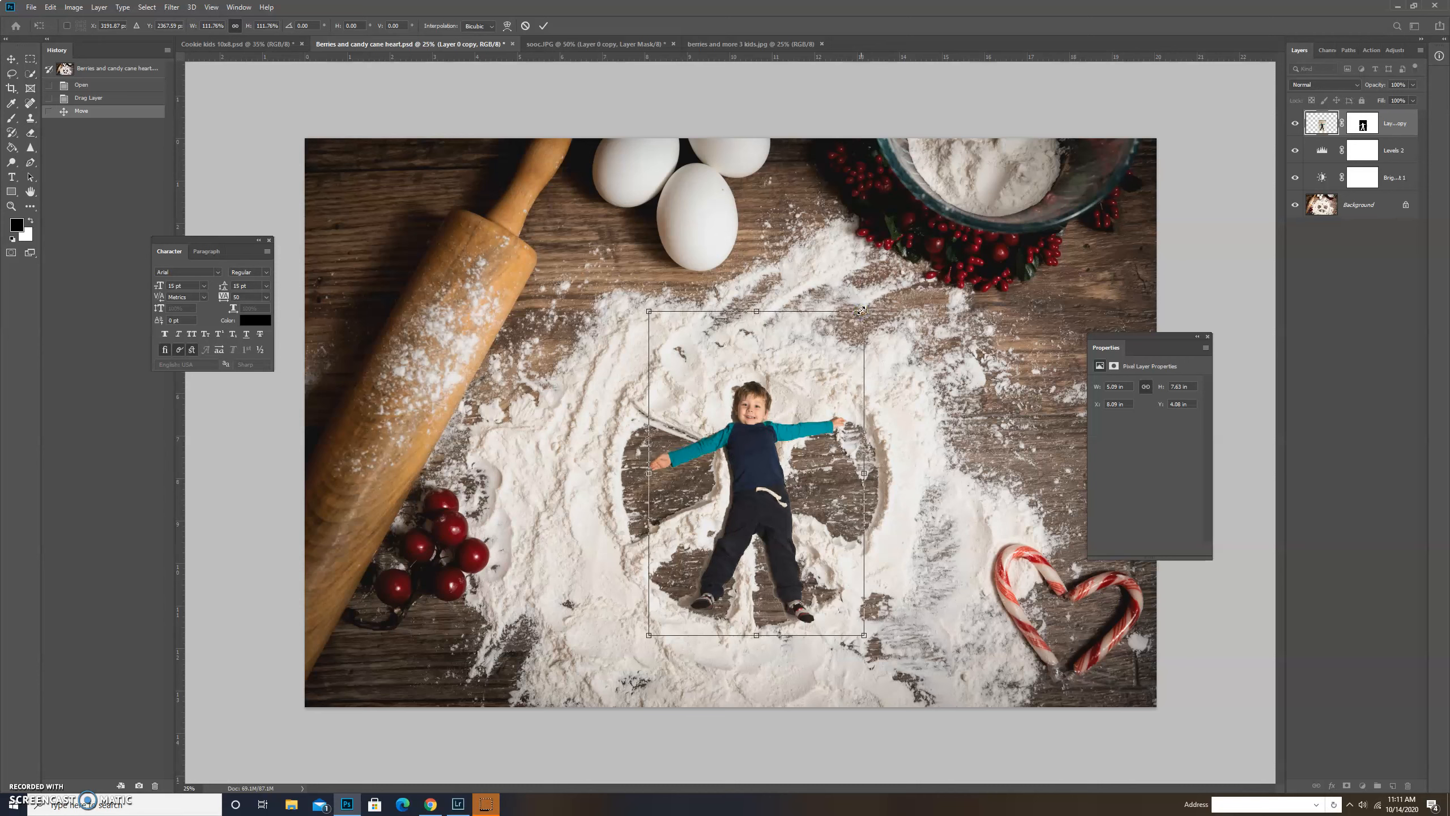
double_click(764, 452)
drag(764, 452, 753, 446)
drag(757, 445, 765, 445)
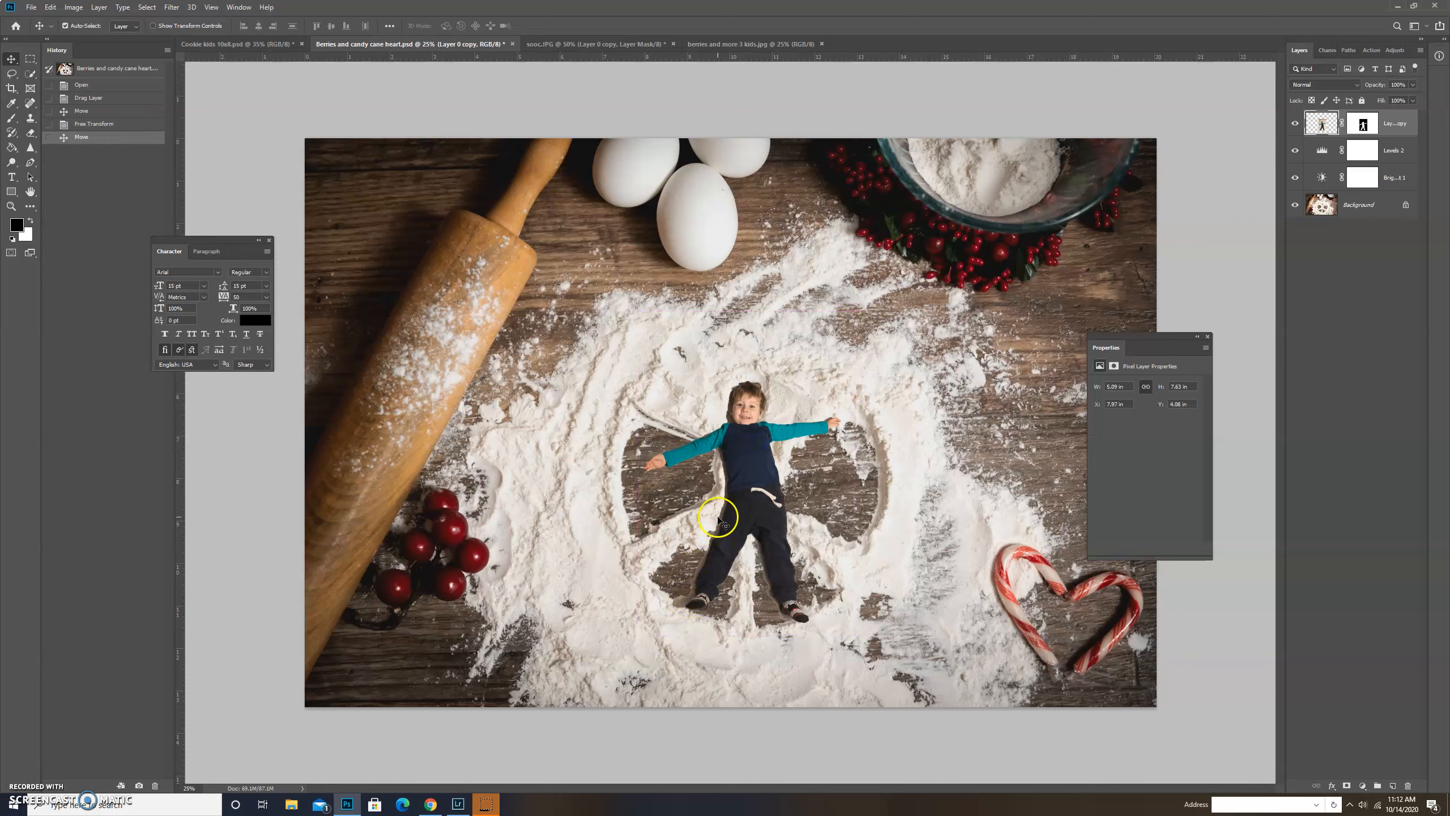
click(1361, 125)
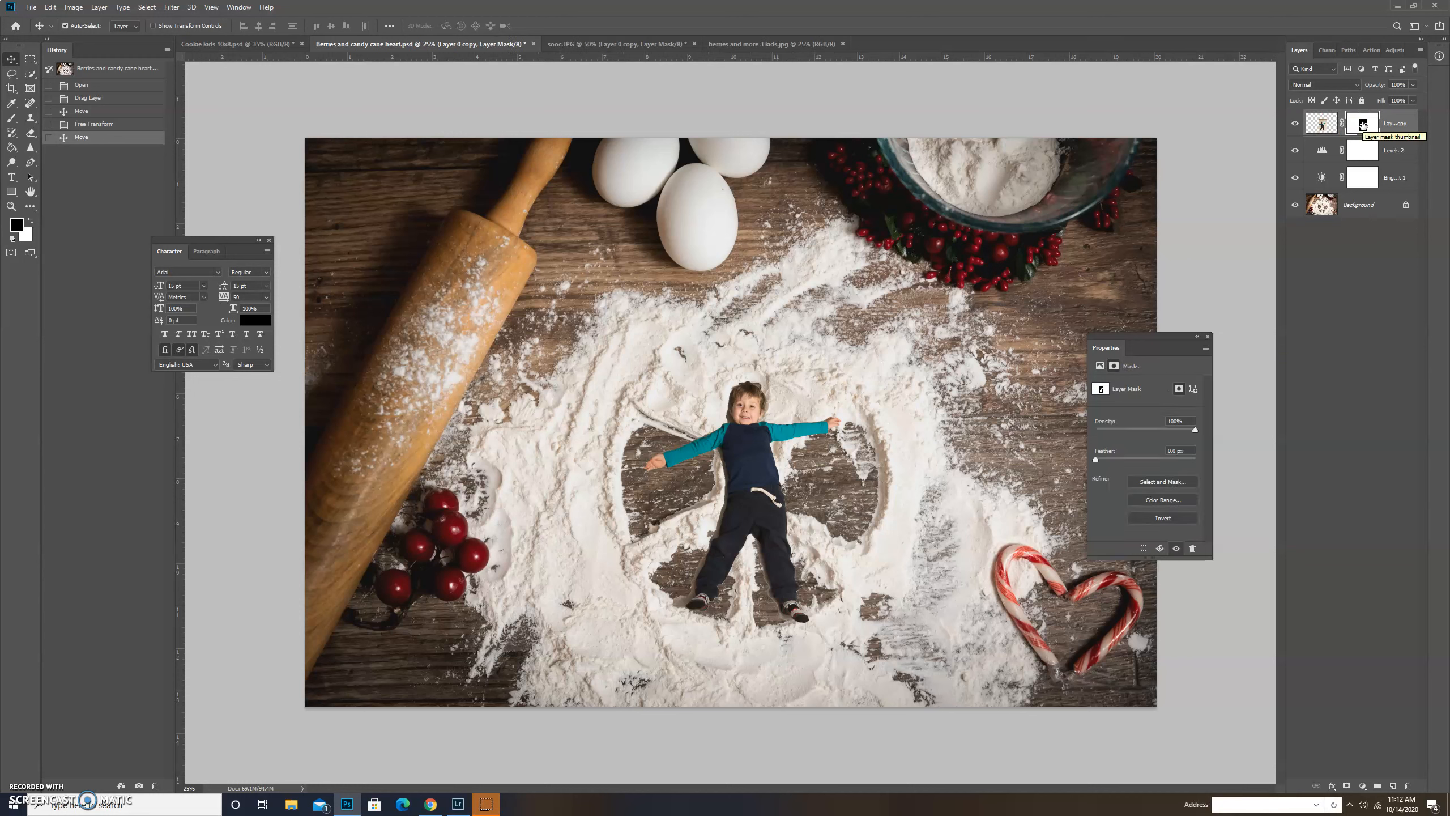
click(1295, 149)
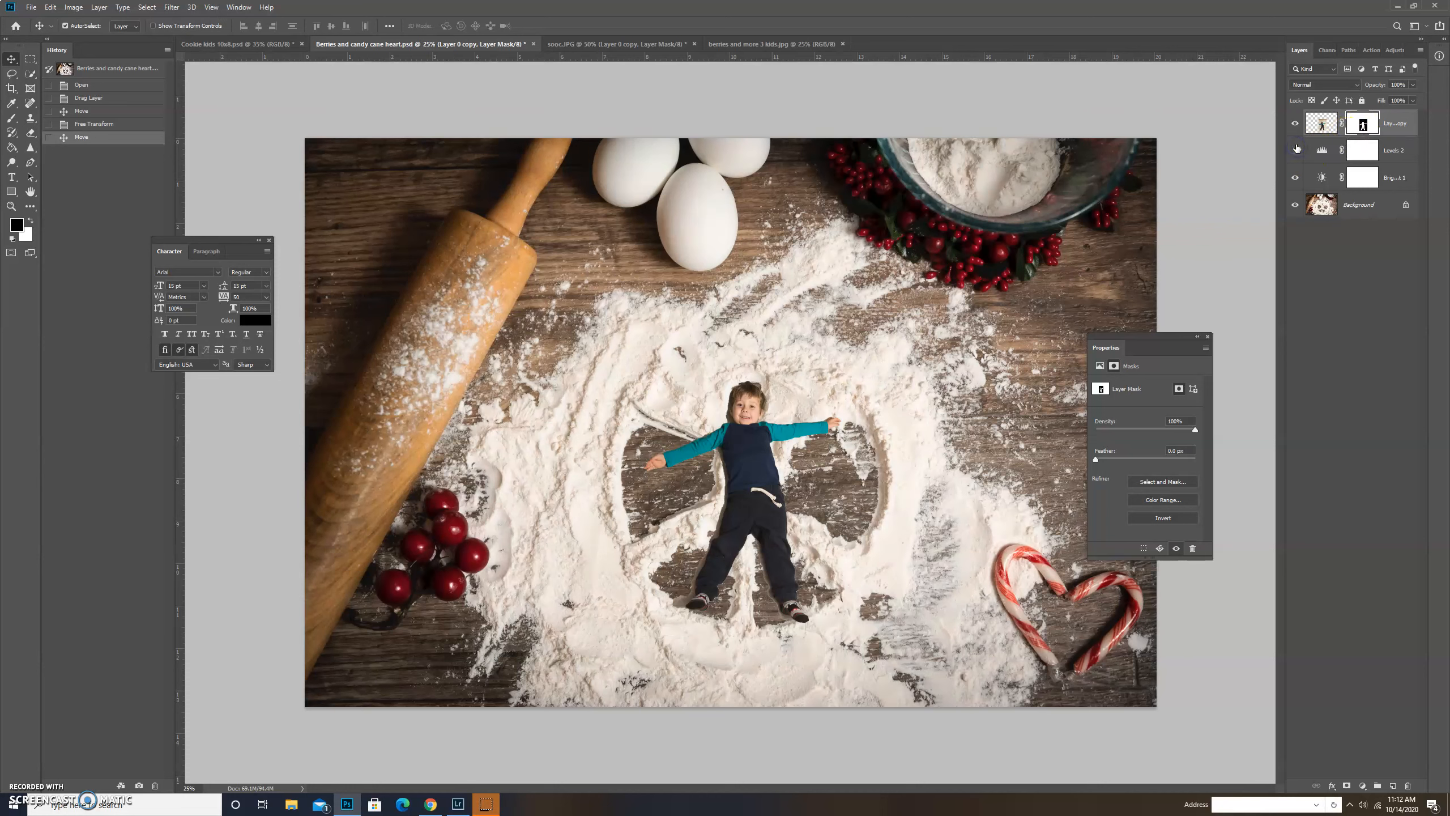
click(1340, 331)
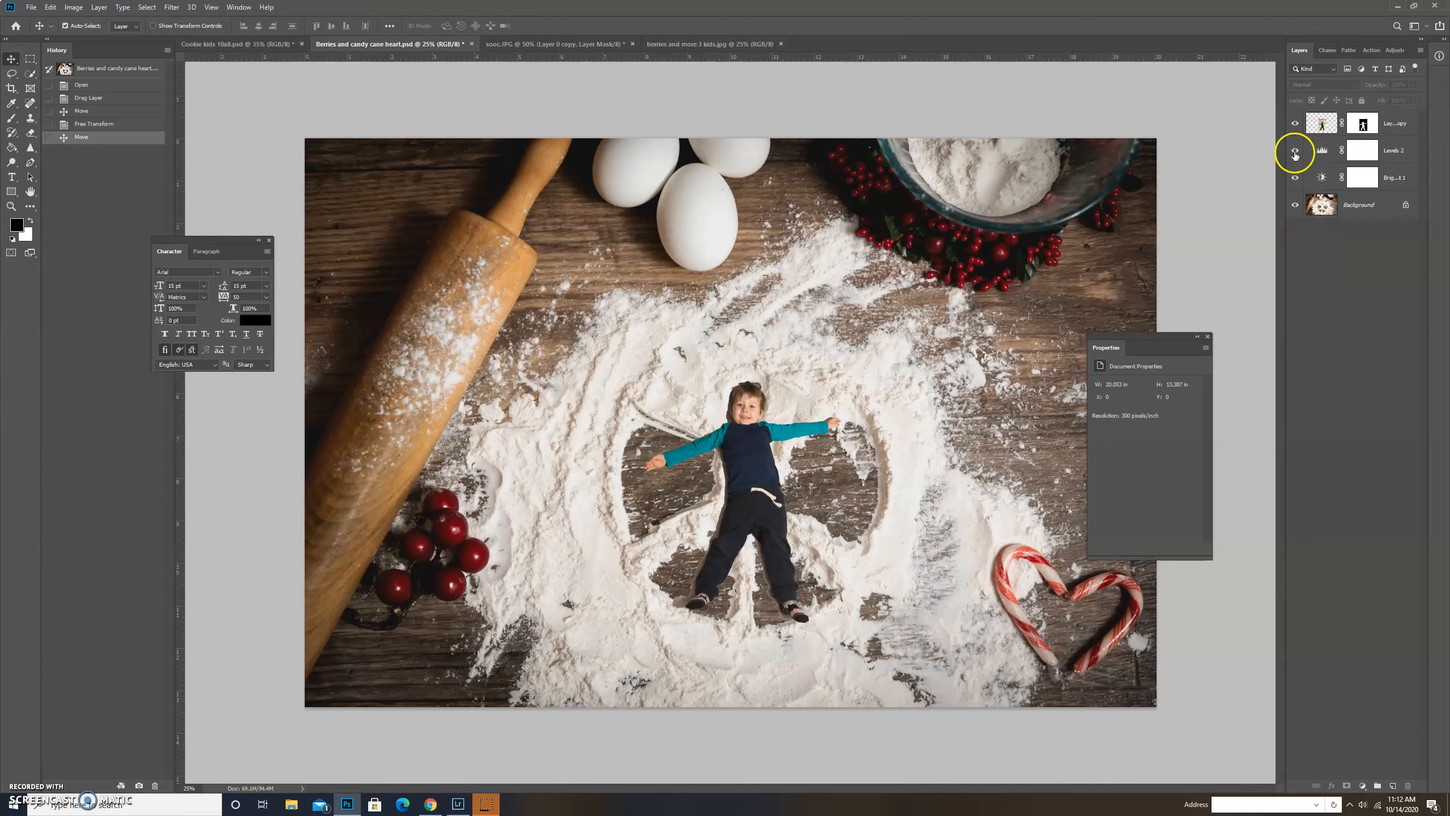
Step: Paint black with the Brush on the boy's layer mask along the left edge of his torso, just below the arm
click(1372, 126)
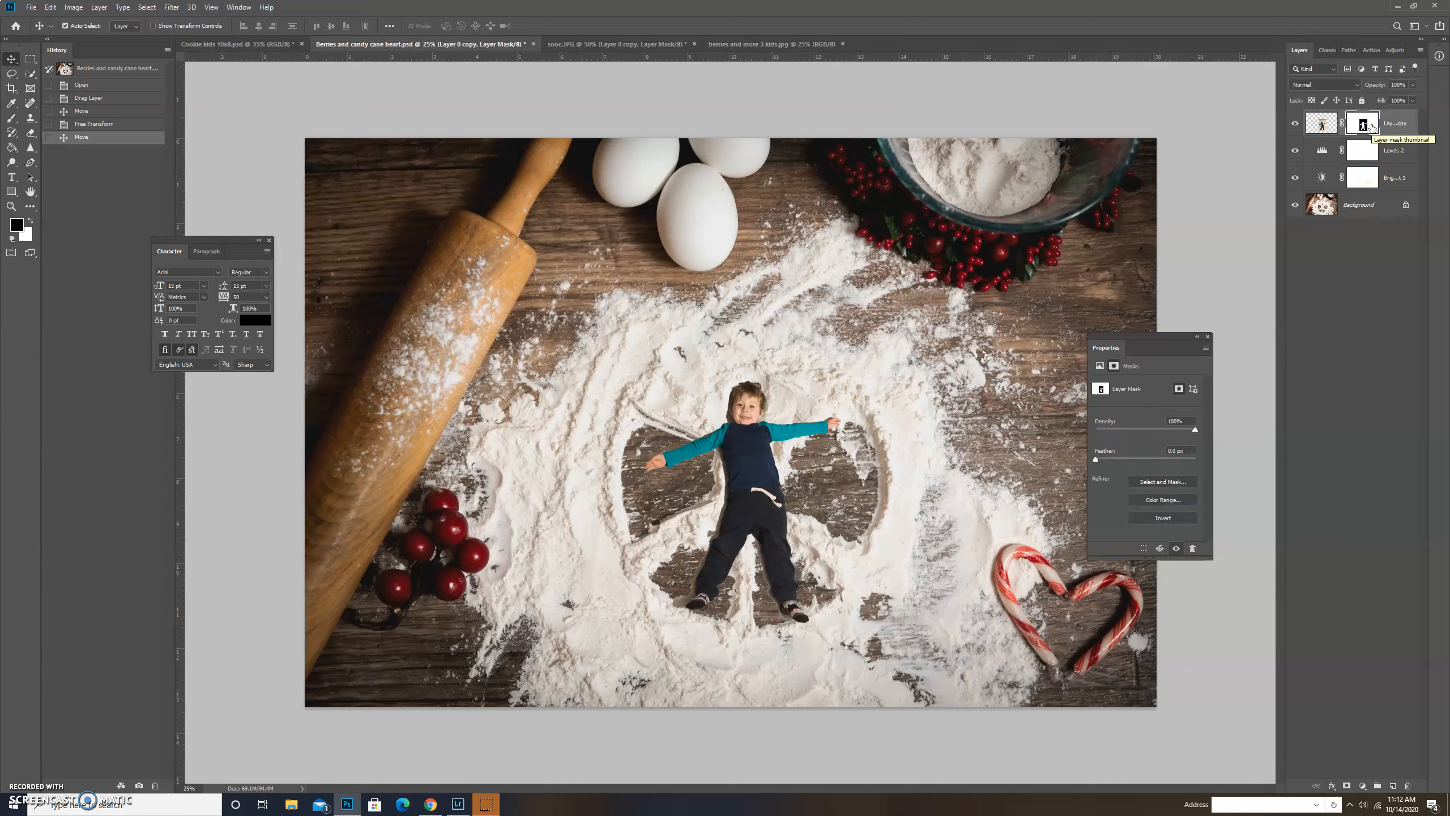
click(10, 119)
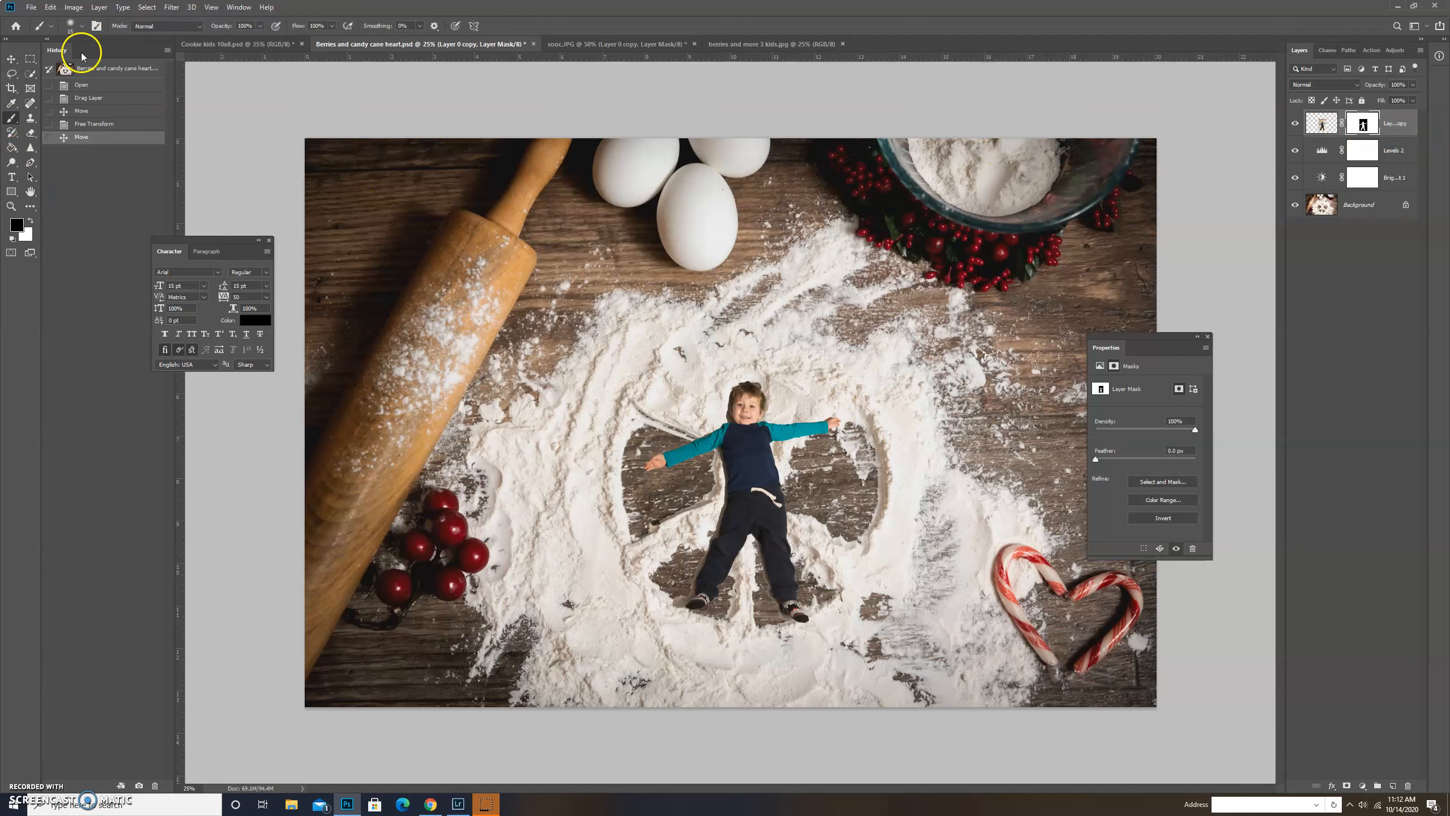
click(155, 785)
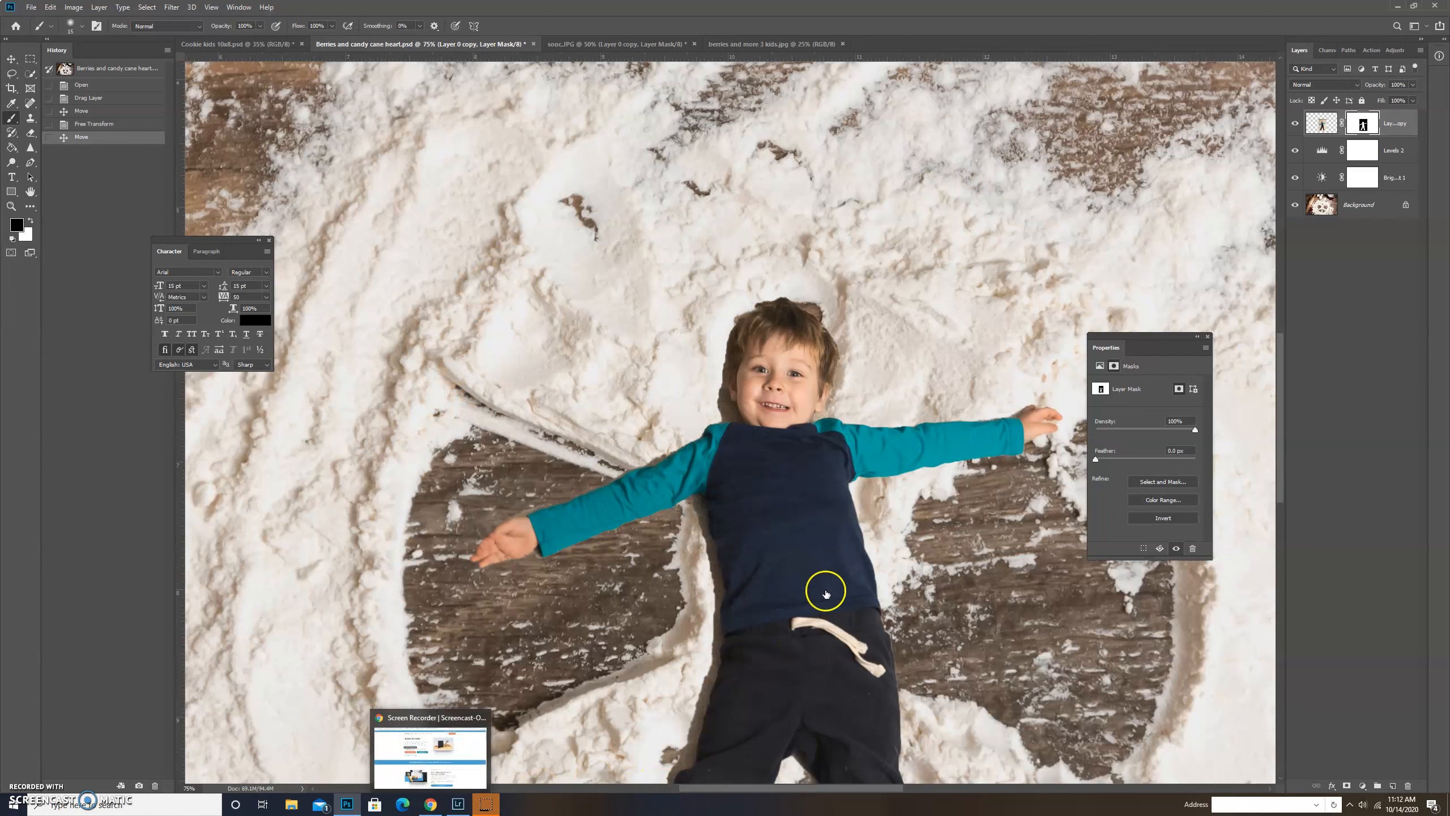
drag(694, 499, 695, 517)
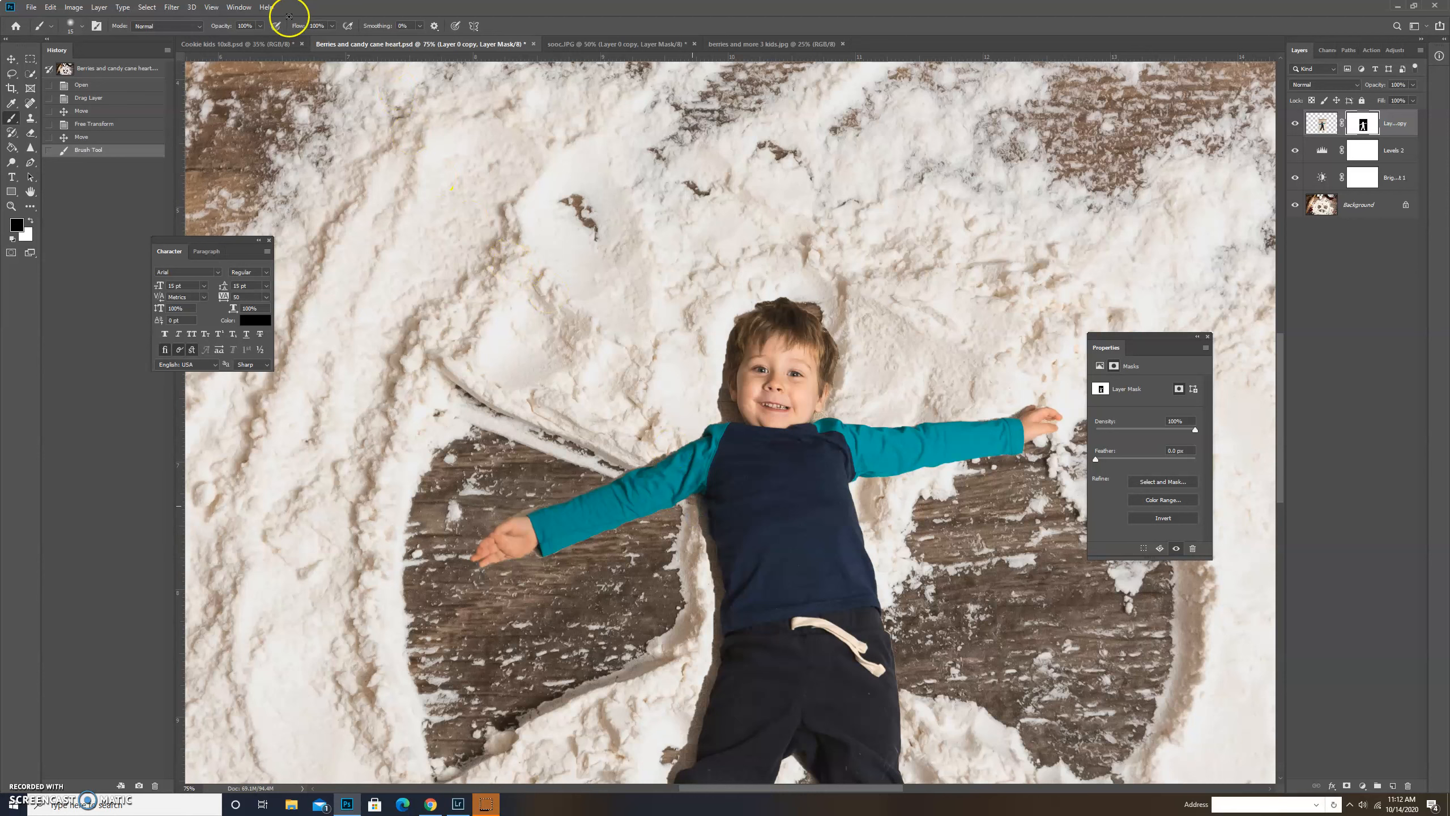
Step: Set the brush opacity to 75%, enlarge the brush, and mask out the shadow along the boy's torso and hip at the image's left
click(260, 27)
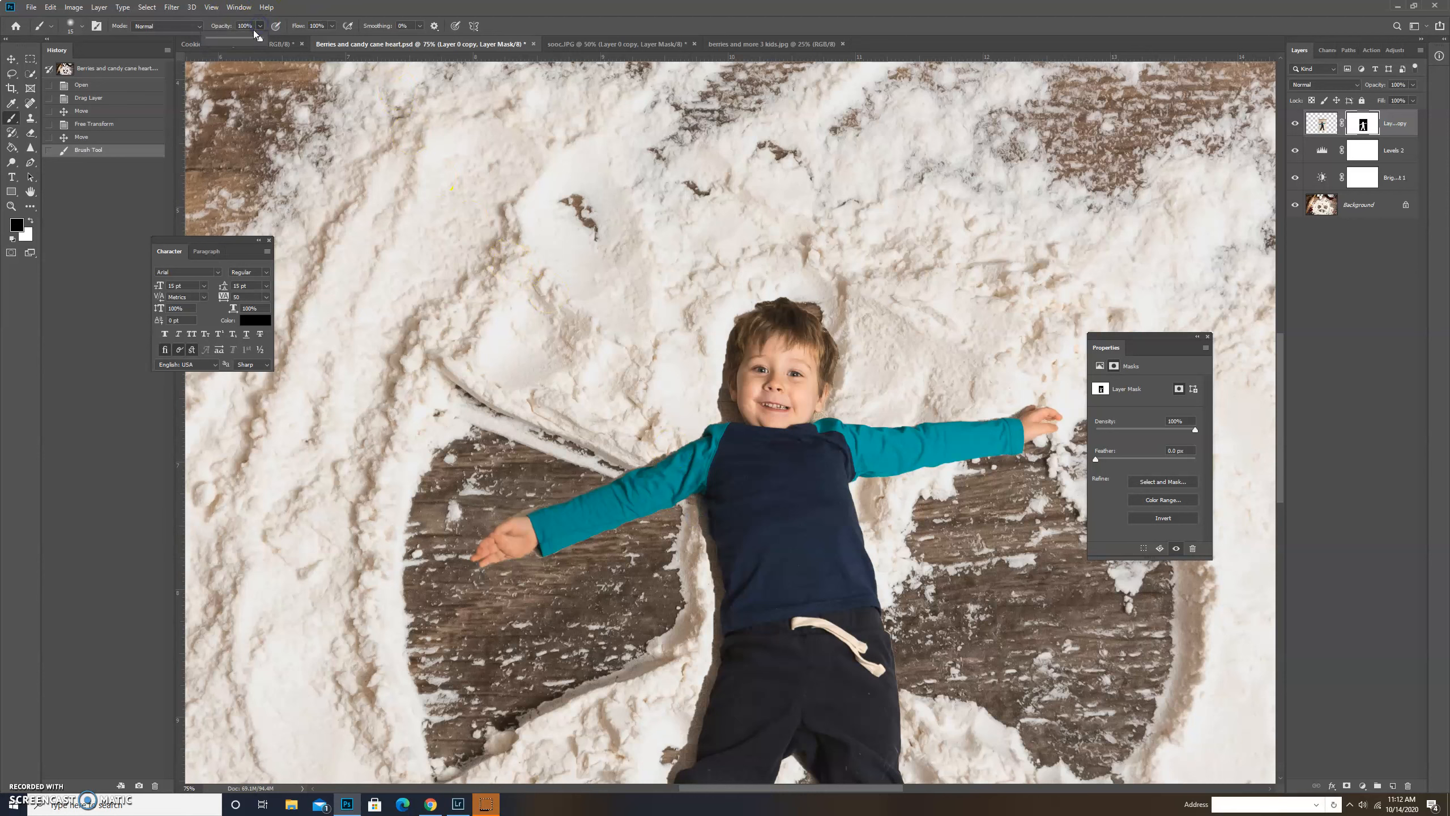
click(702, 540)
key(bracketright)
key(bracketright)
key(bracketright)
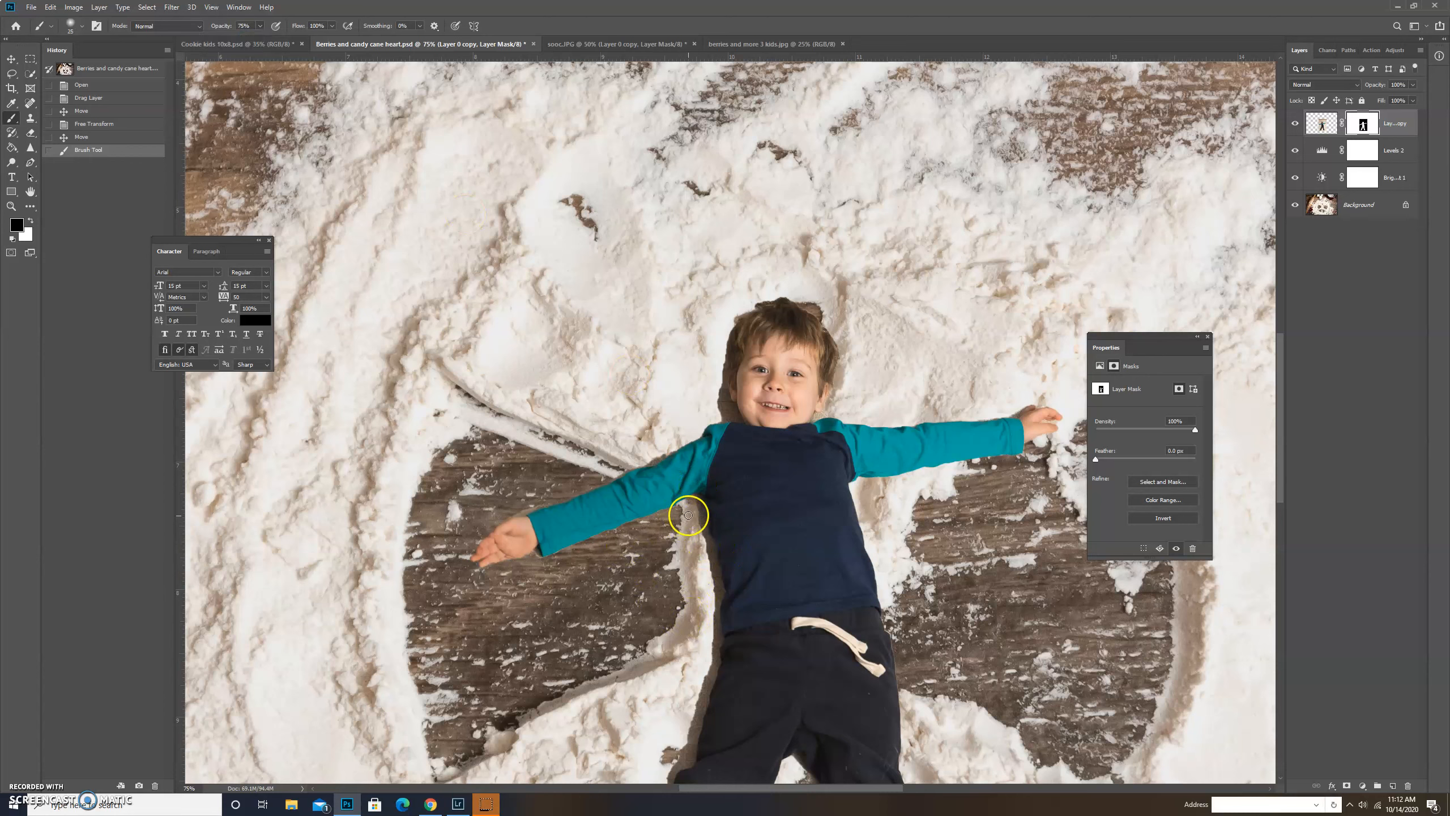
click(695, 506)
mouse_move(698, 522)
mouse_down()
mouse_move(706, 622)
mouse_move(695, 530)
mouse_move(710, 644)
mouse_move(668, 771)
mouse_move(691, 714)
mouse_up()
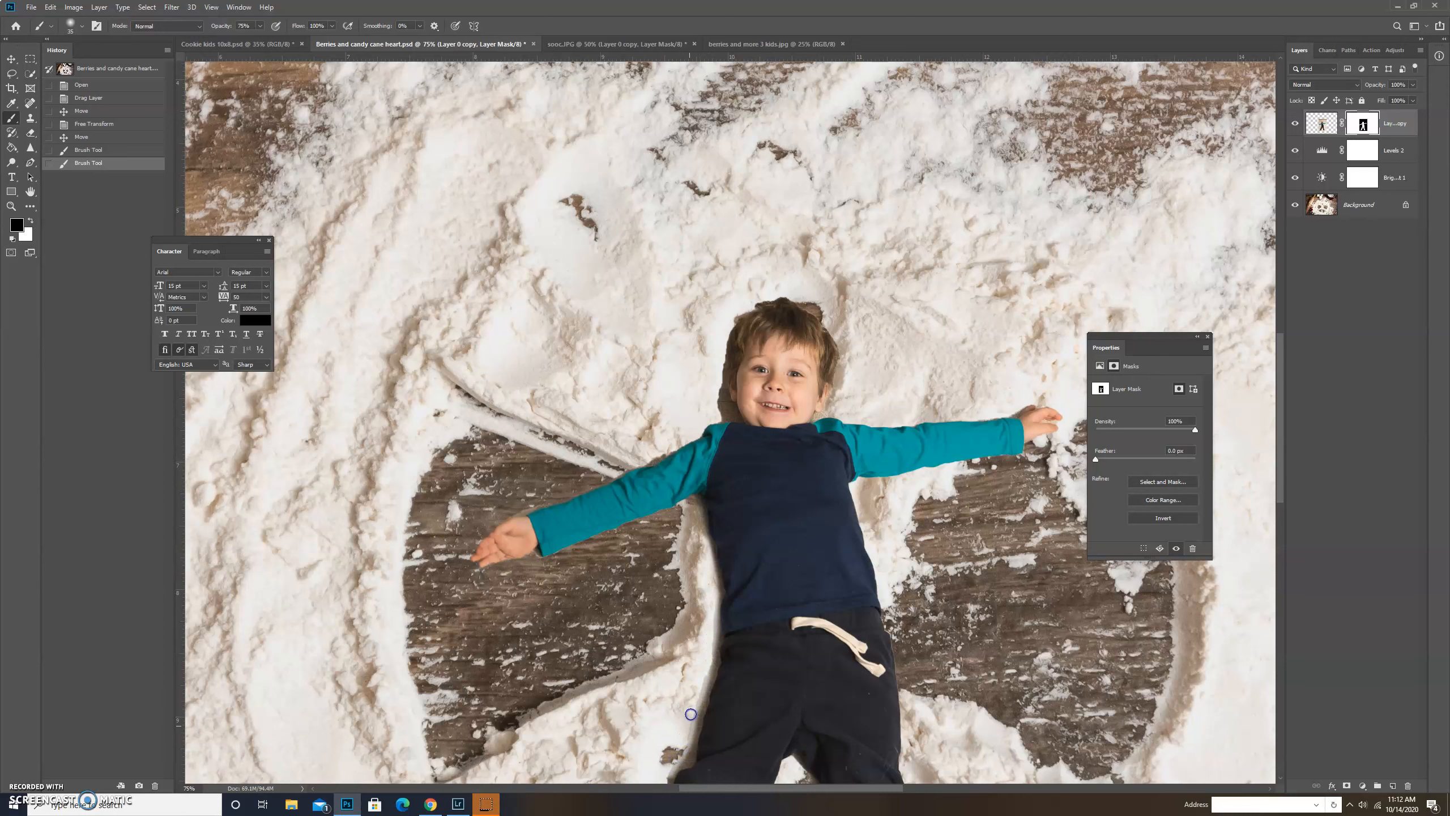
drag(705, 664, 688, 720)
Step: Mask out the leftover shadow along the outer edge of the image-left leg and around its foot
scroll(686, 719, down, 1)
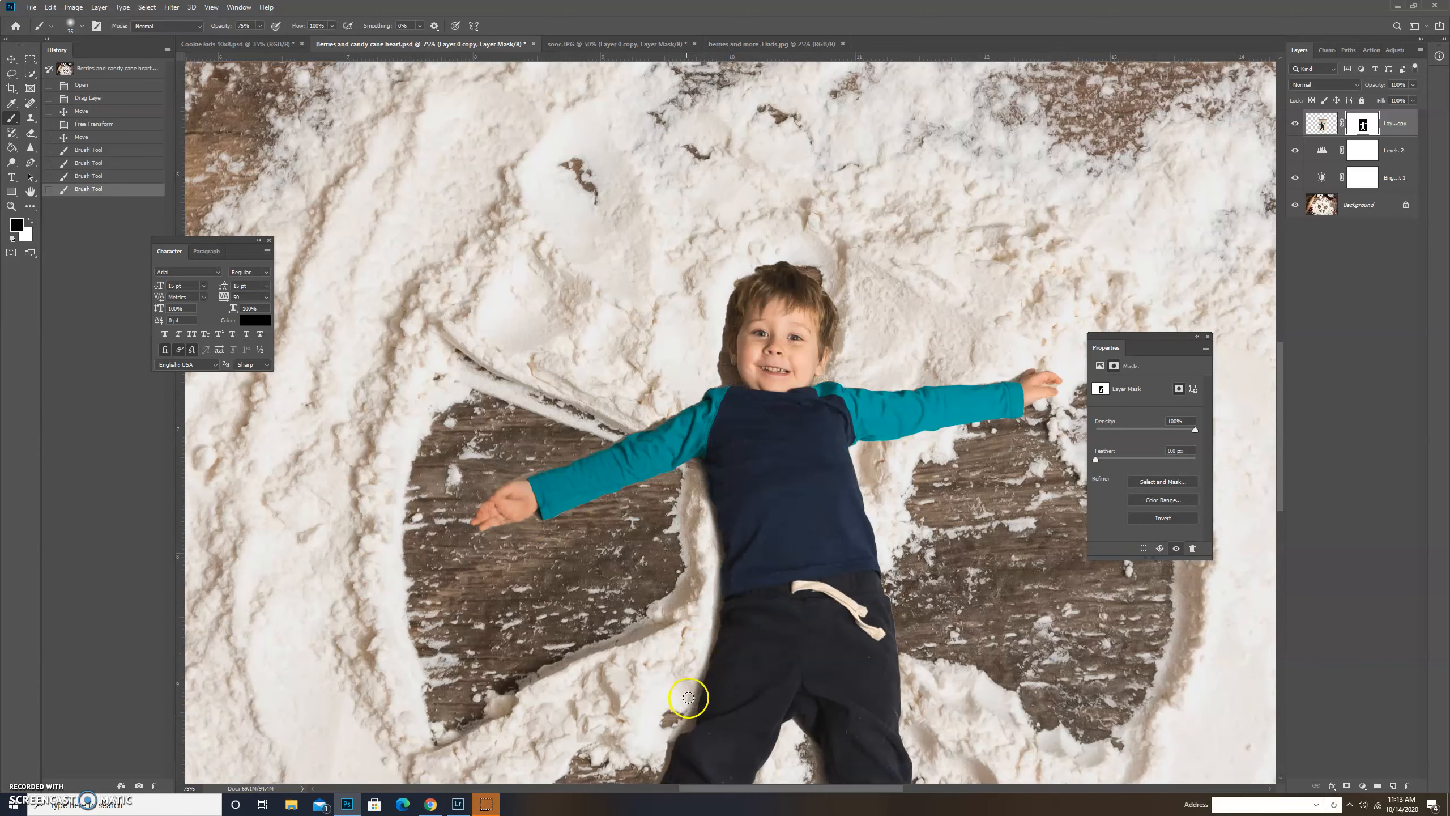
scroll(715, 525, down, 1)
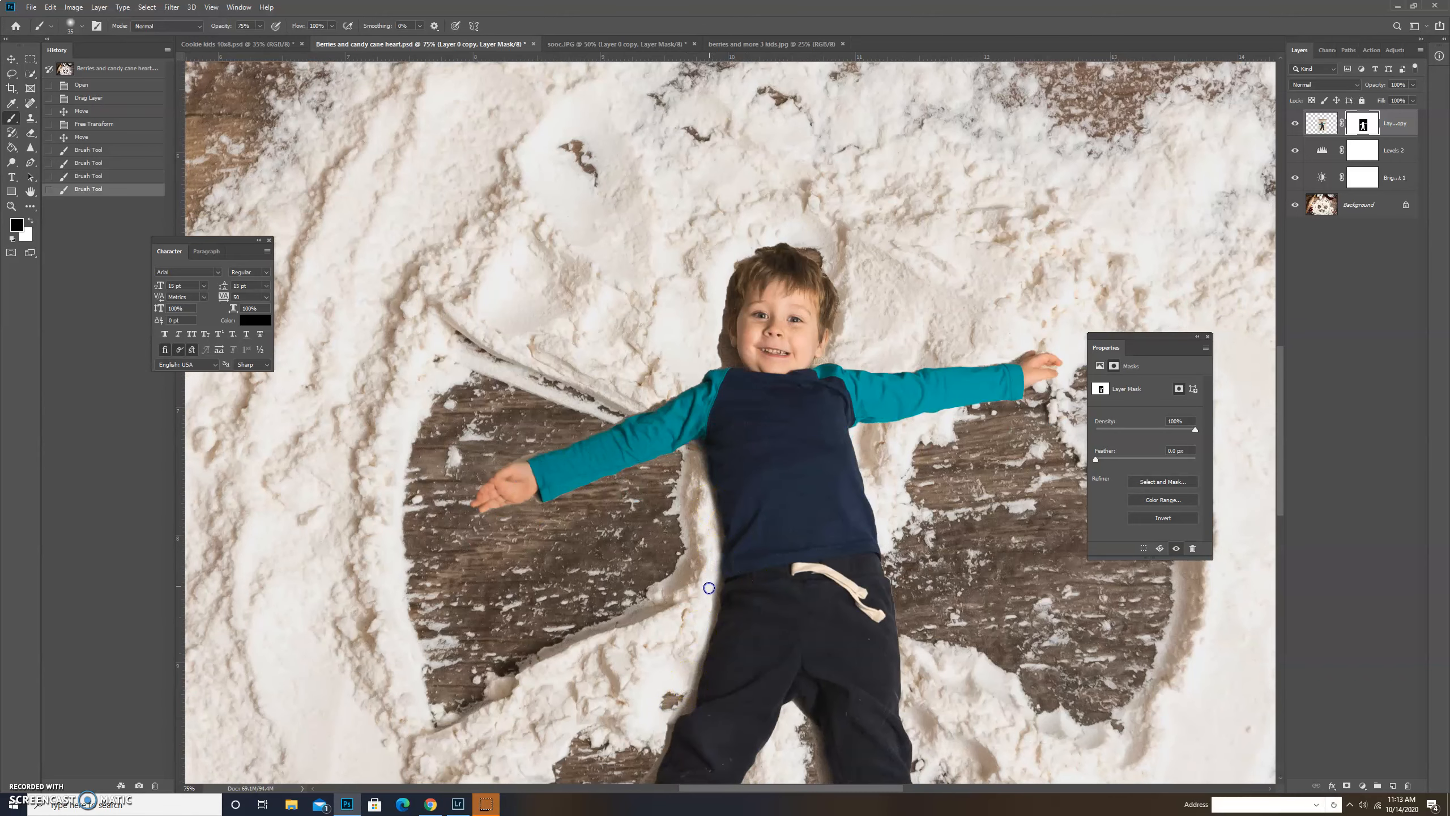
click(695, 634)
scroll(685, 600, down, 4)
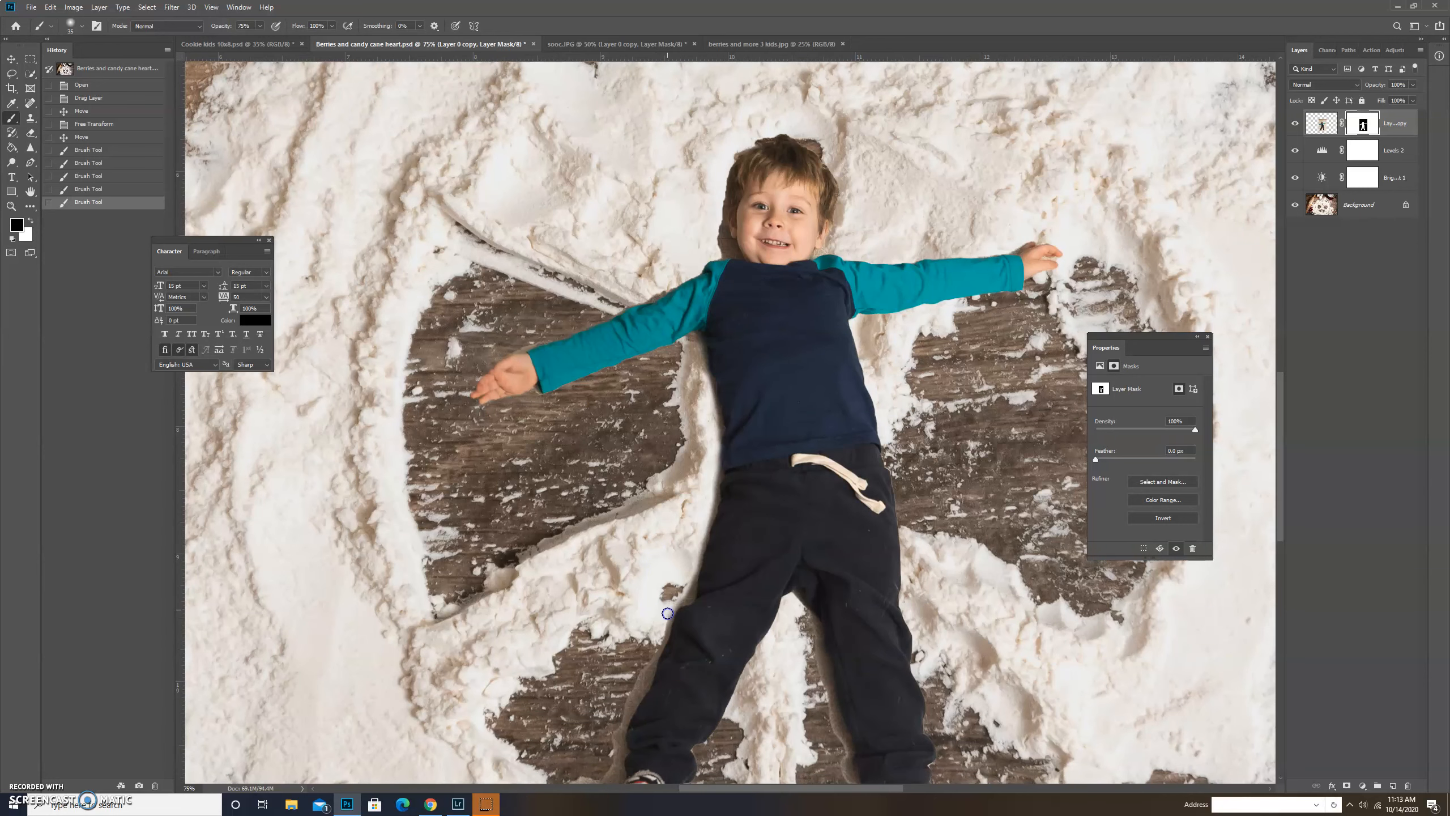
drag(643, 680, 667, 629)
scroll(667, 600, down, 2)
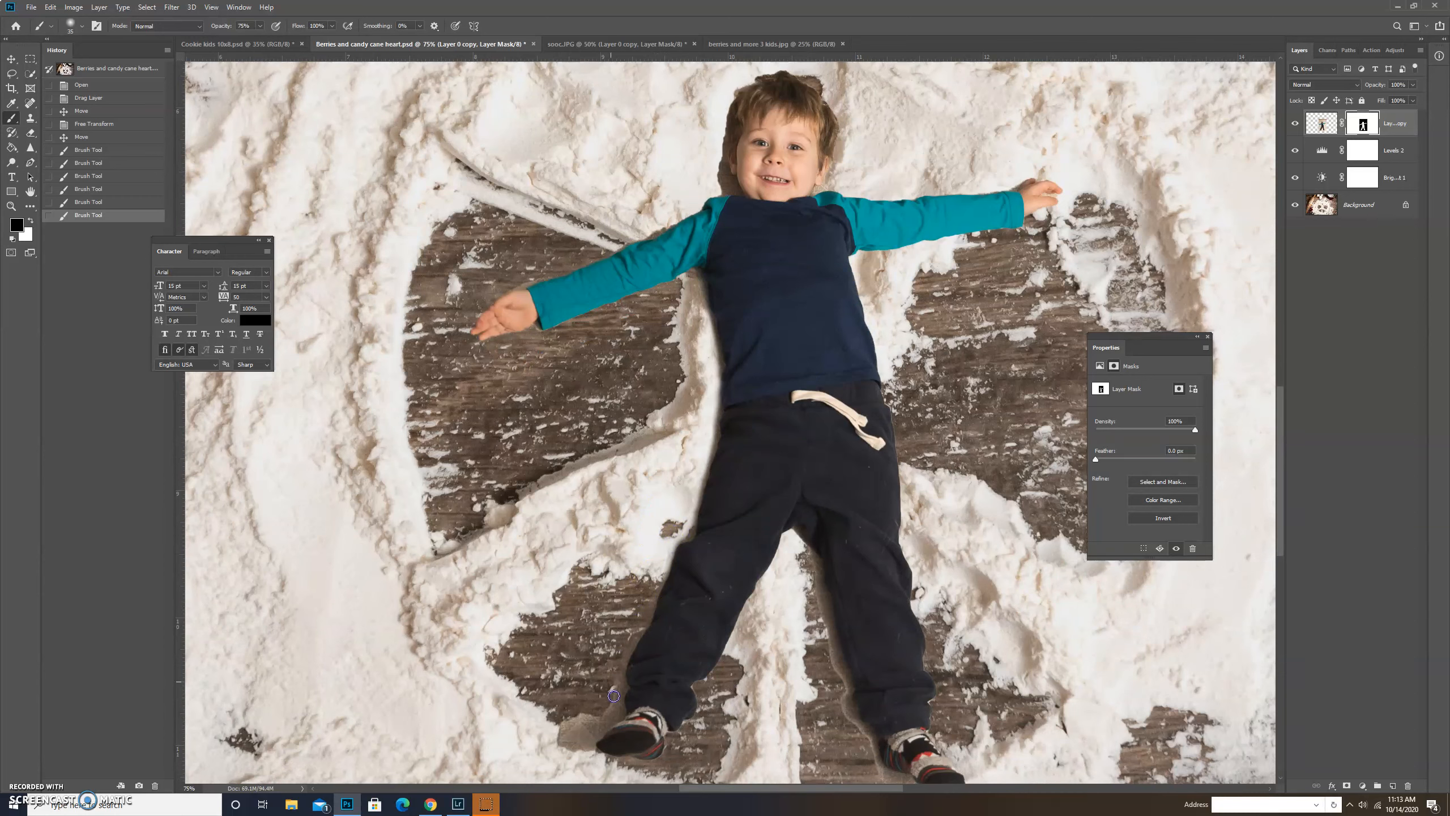
mouse_move(616, 707)
mouse_down()
mouse_move(584, 751)
mouse_move(599, 718)
mouse_move(563, 751)
mouse_move(567, 711)
mouse_move(600, 694)
mouse_move(559, 757)
mouse_up()
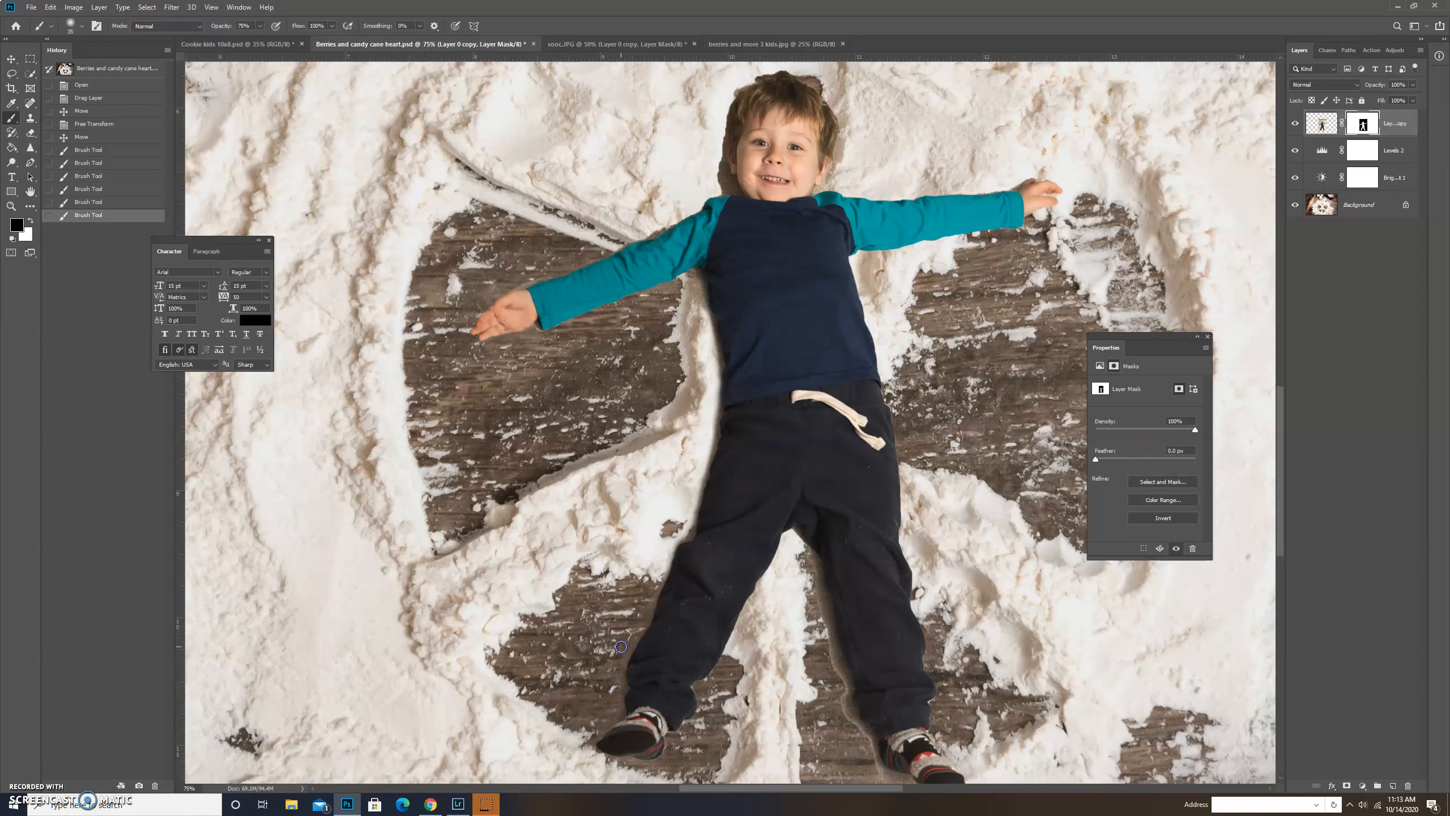
drag(616, 773, 690, 765)
Step: Mask out the leftover shadow along the inner edge of the image-right leg and around its foot
drag(812, 590, 802, 556)
drag(826, 627, 838, 677)
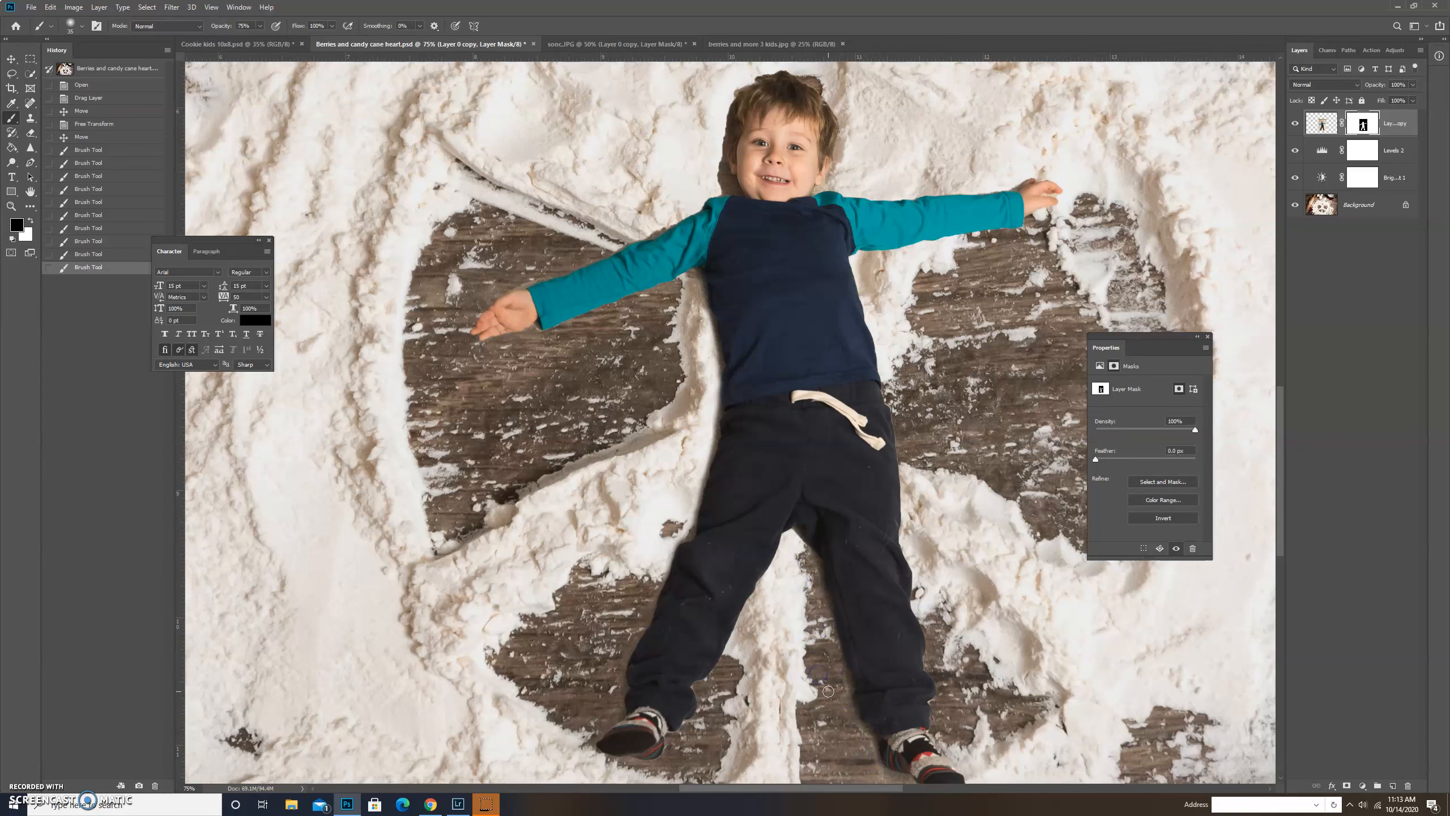
scroll(817, 674, down, 3)
mouse_move(842, 673)
mouse_down()
mouse_move(839, 609)
mouse_move(847, 628)
mouse_up()
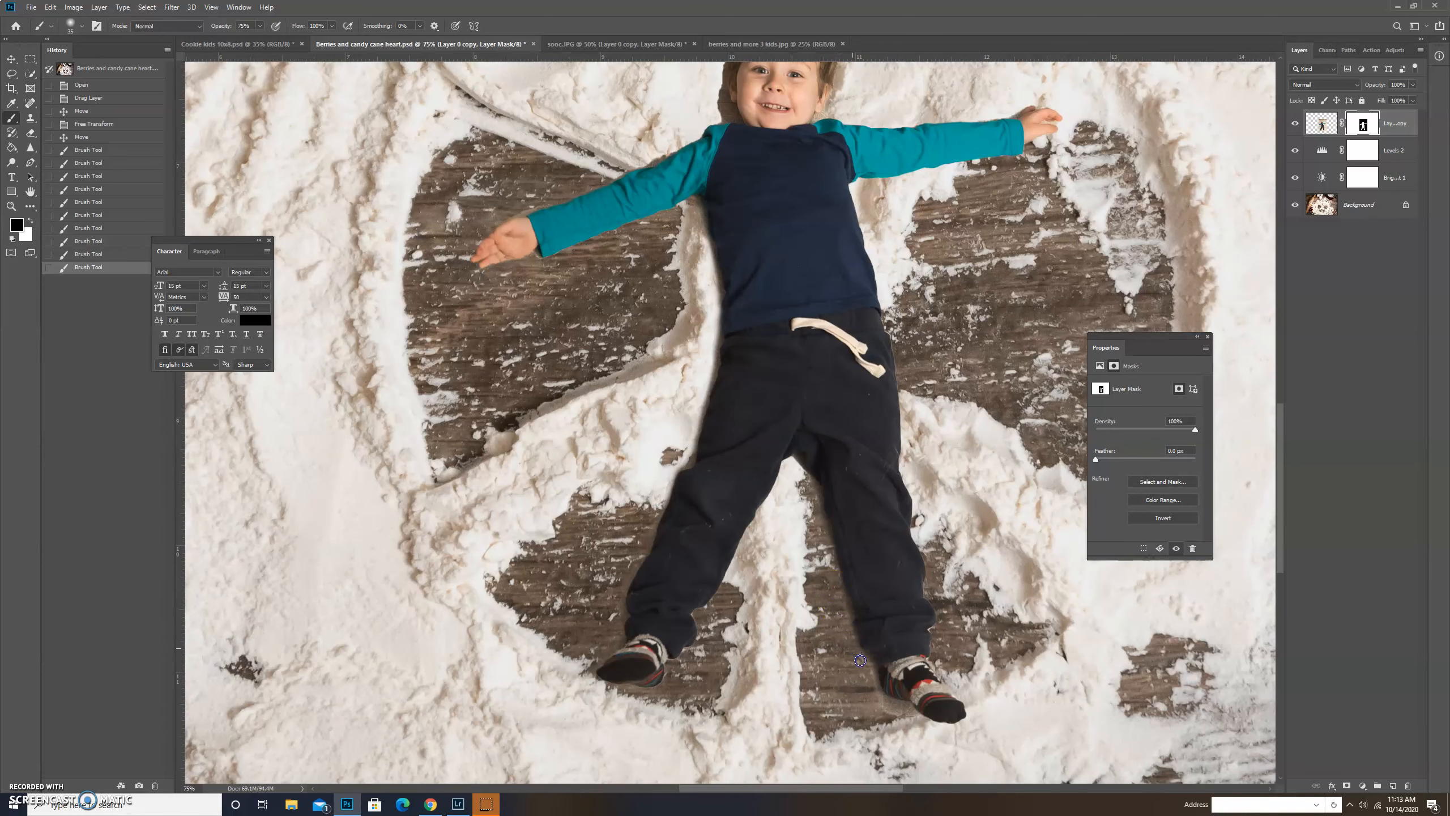
click(918, 716)
Step: Mask out the remaining shadow just below the boy's image-right wrist
scroll(938, 537, up, 7)
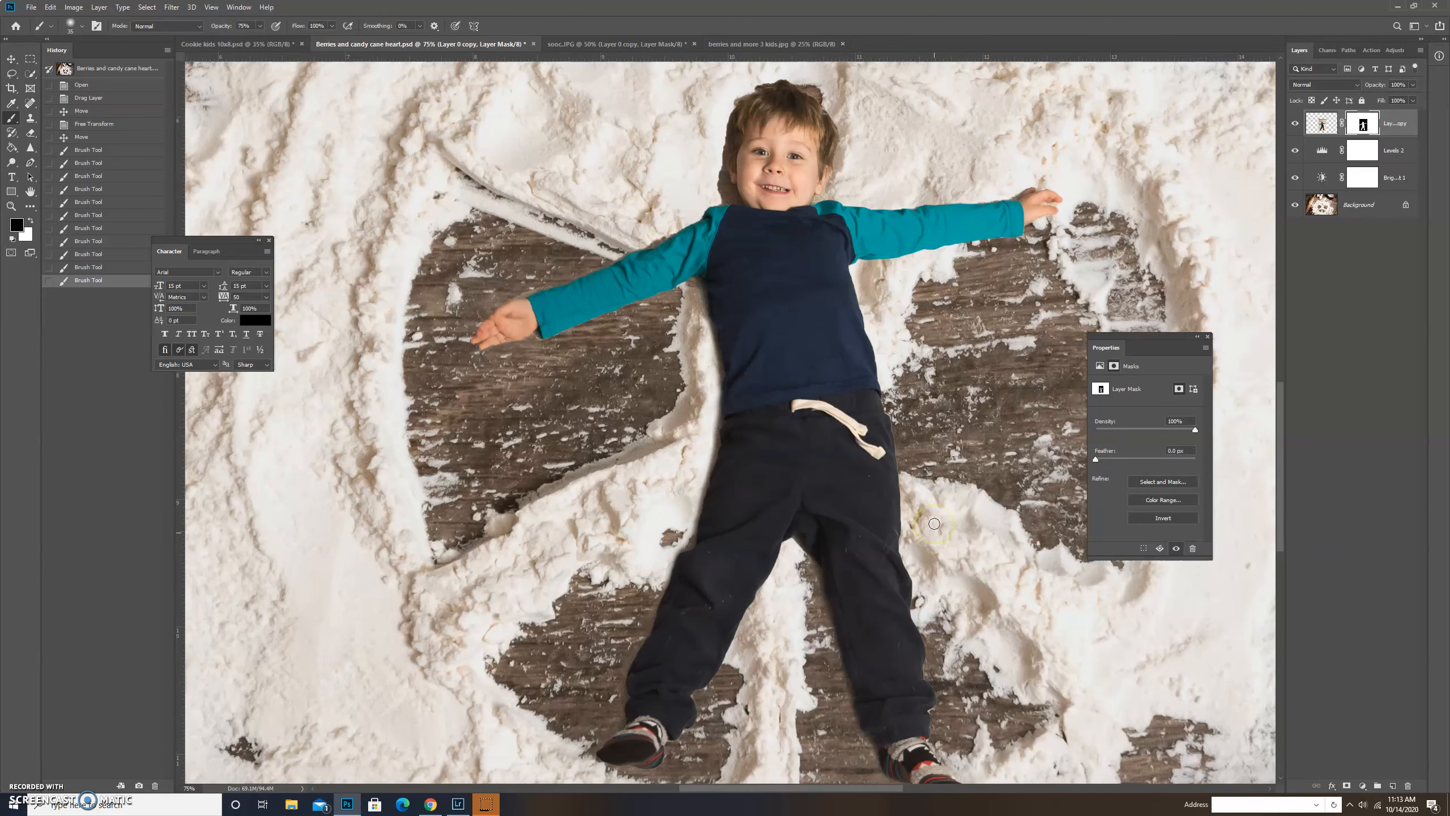
scroll(934, 524, up, 1)
mouse_move(1025, 306)
mouse_down()
mouse_move(1030, 280)
mouse_move(1010, 296)
mouse_up()
Step: Shrink the brush, raise its opacity to 97%, and mask out the shadow around the boy's hair and the image-left side of his head
key(bracketleft)
key(bracketleft)
key(bracketleft)
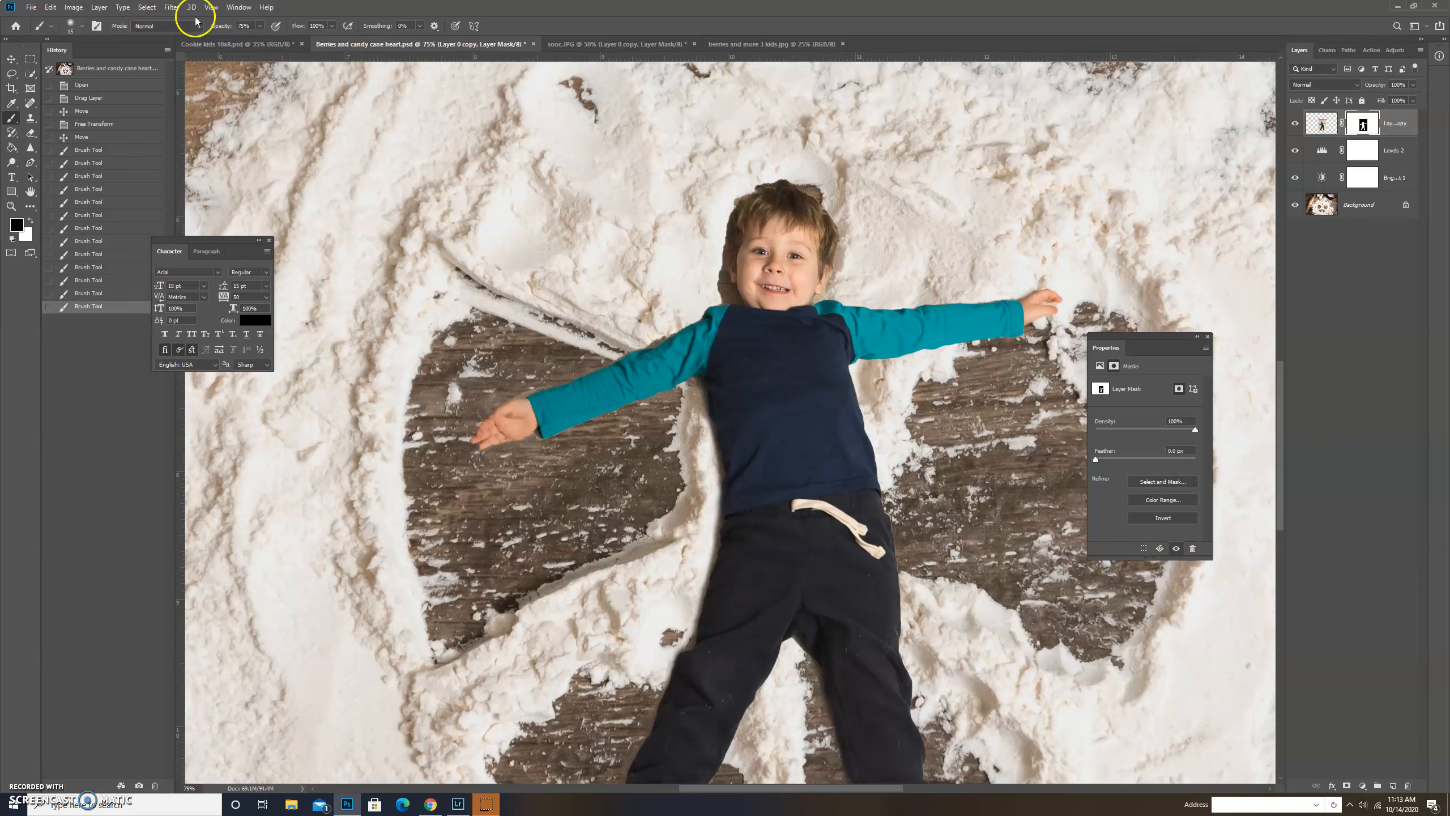
click(259, 25)
drag(272, 38, 274, 39)
drag(804, 178, 724, 275)
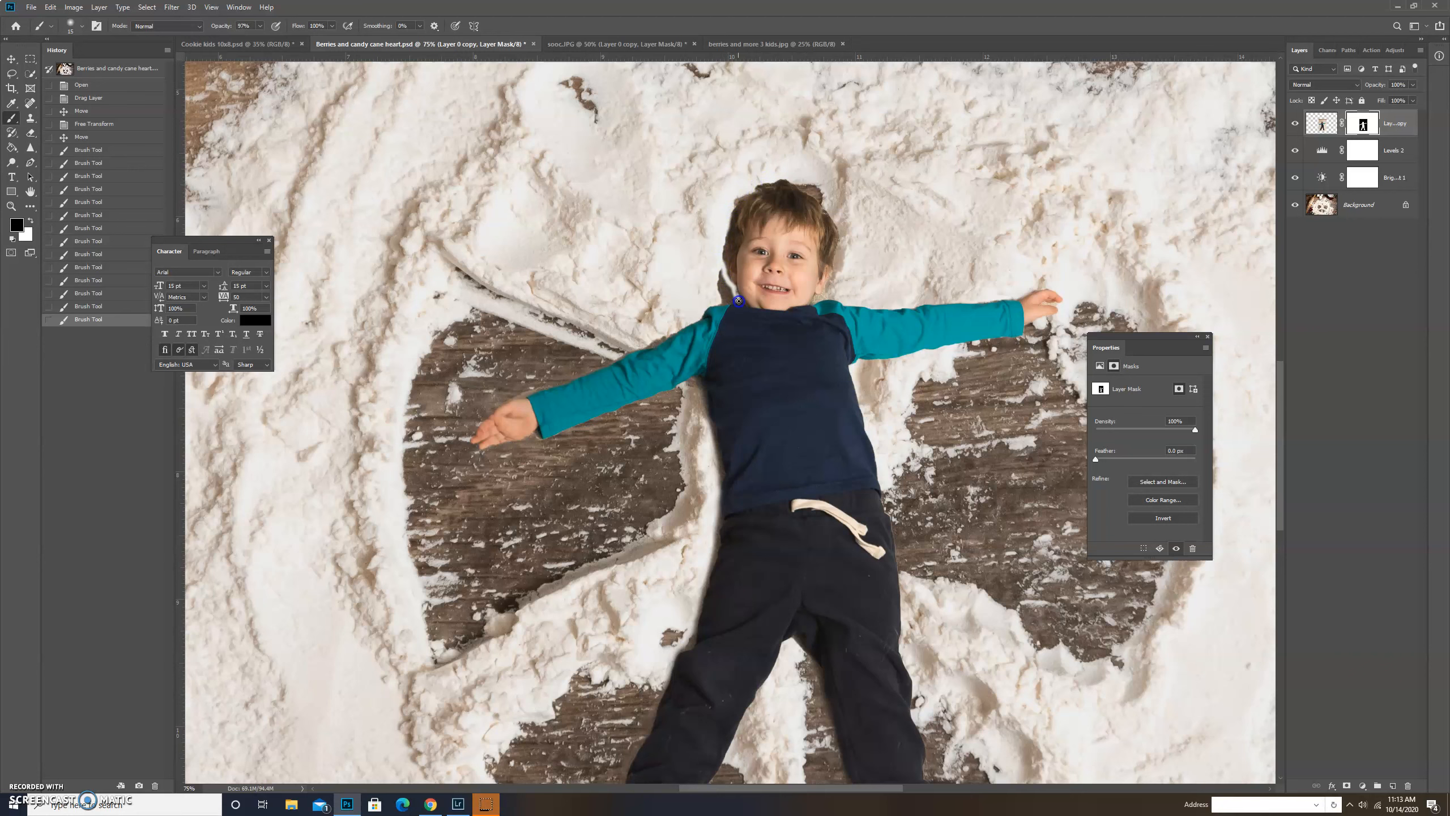
key(bracketright)
mouse_move(724, 296)
mouse_down()
mouse_move(719, 267)
mouse_move(724, 287)
mouse_up()
Step: With a smaller brush, clean up the mask at the image-left side of the neck, along that arm's upper edge and beside the hand
key(bracketleft)
key(bracketleft)
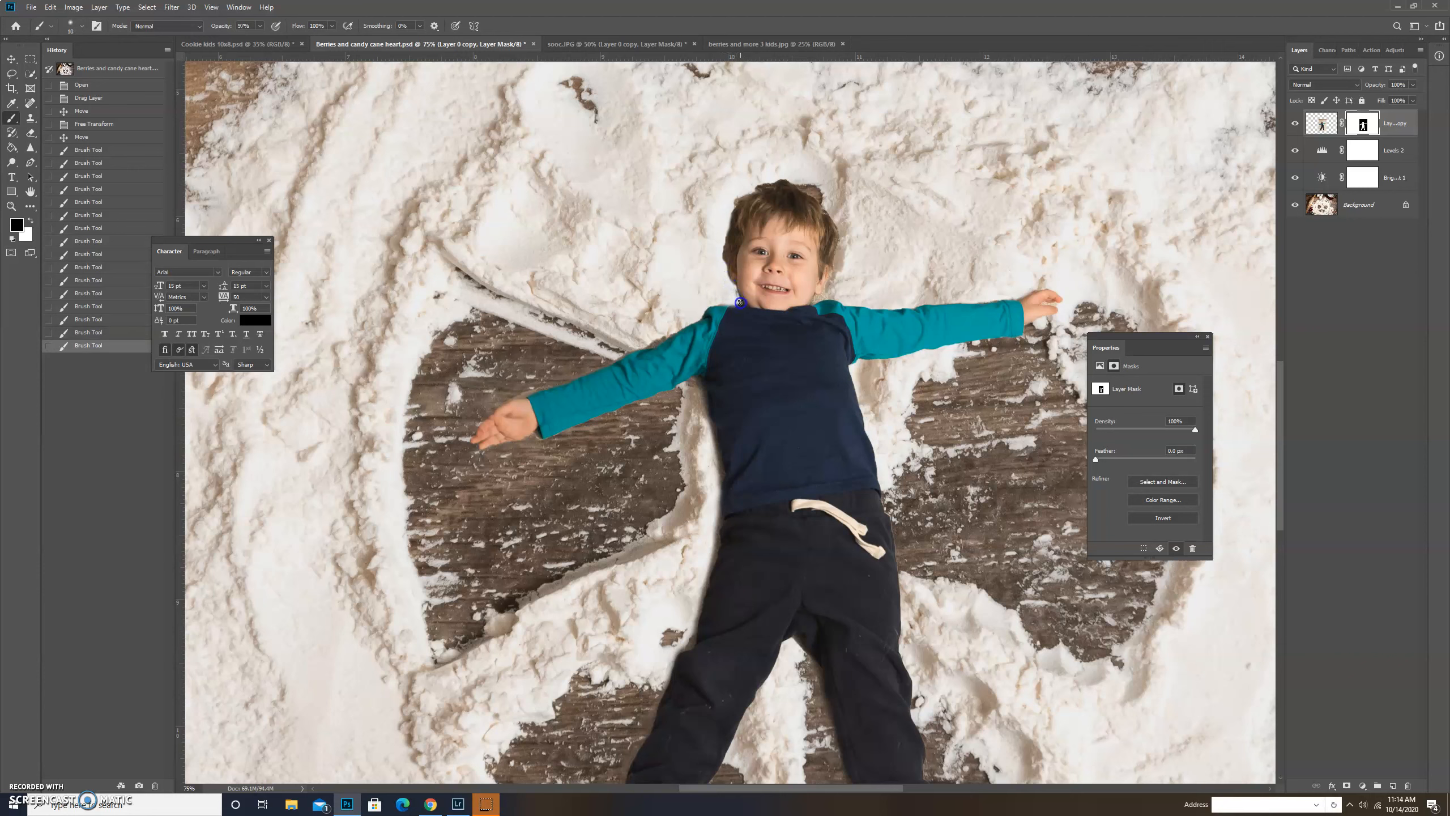
drag(740, 303, 729, 305)
drag(677, 331, 647, 347)
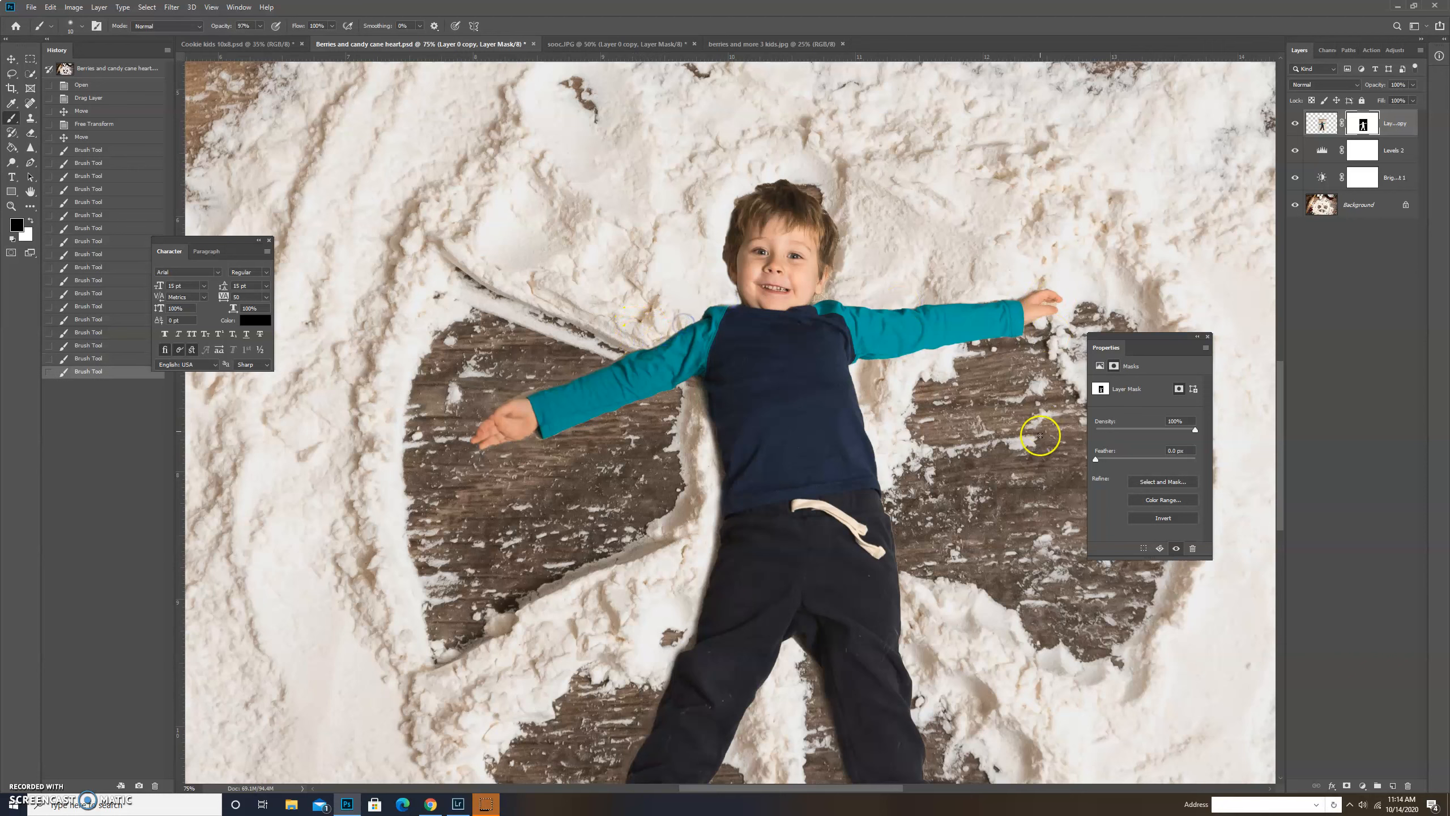
click(519, 393)
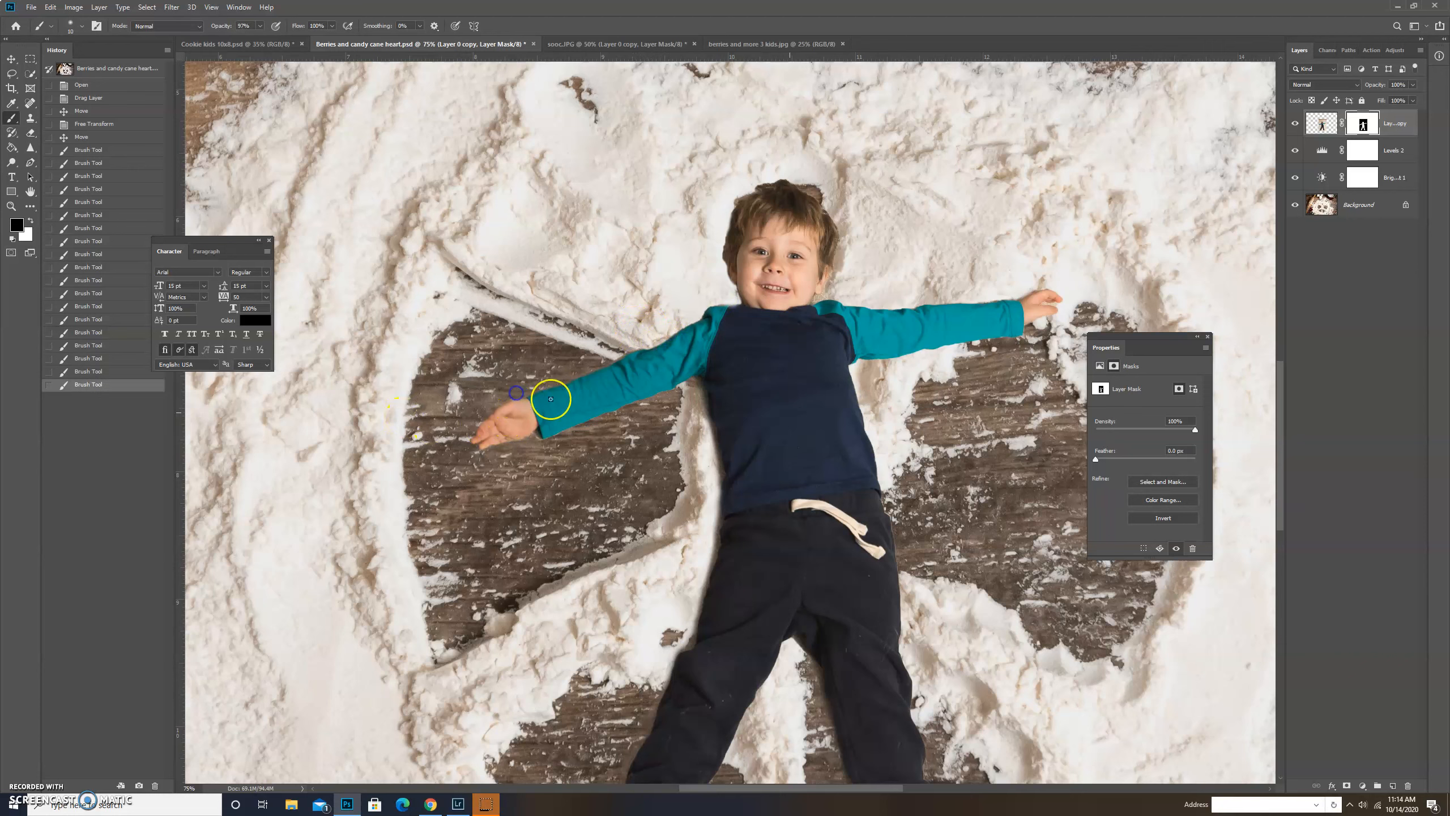
click(1346, 281)
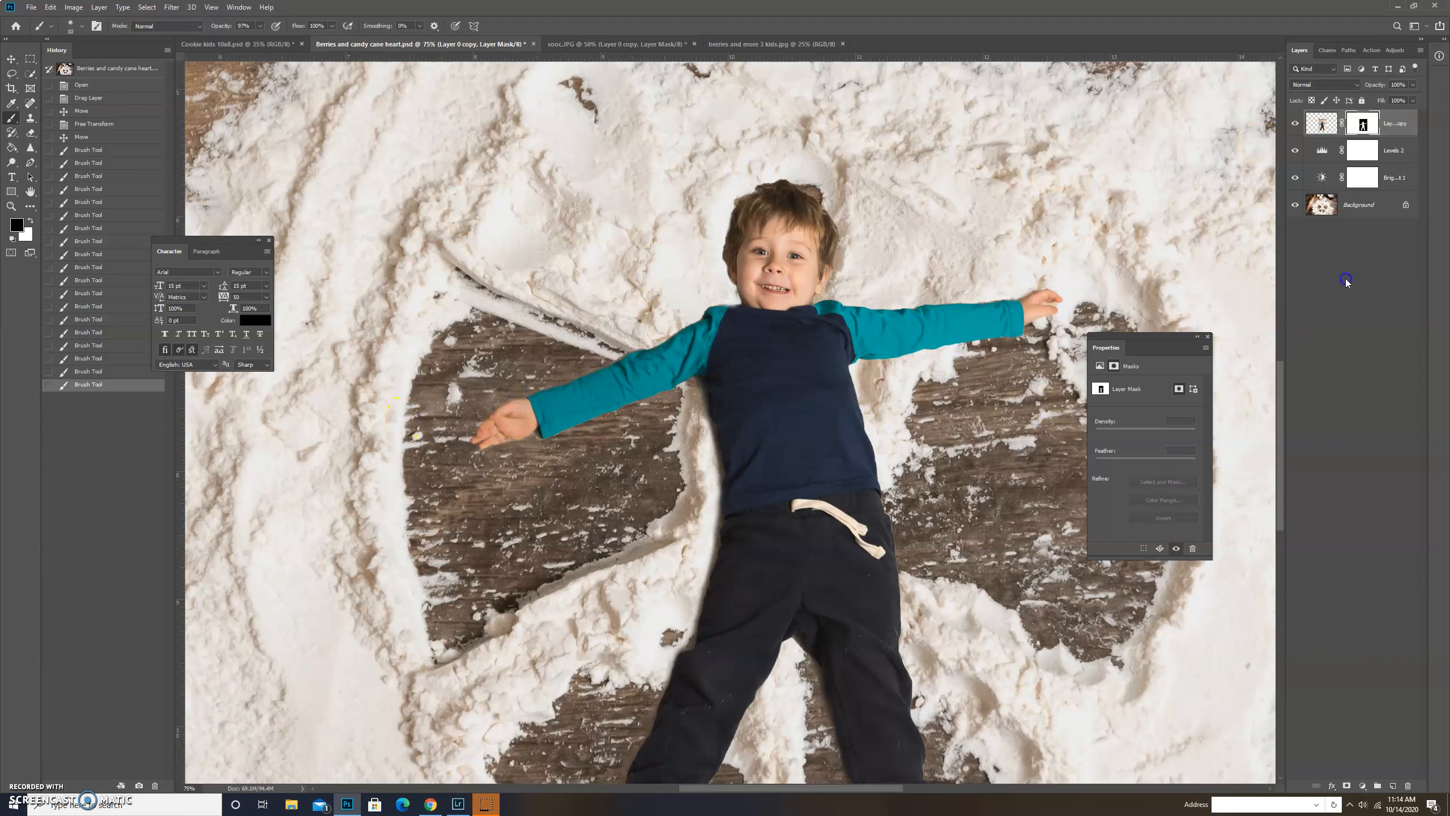
click(1393, 123)
right_click(1394, 124)
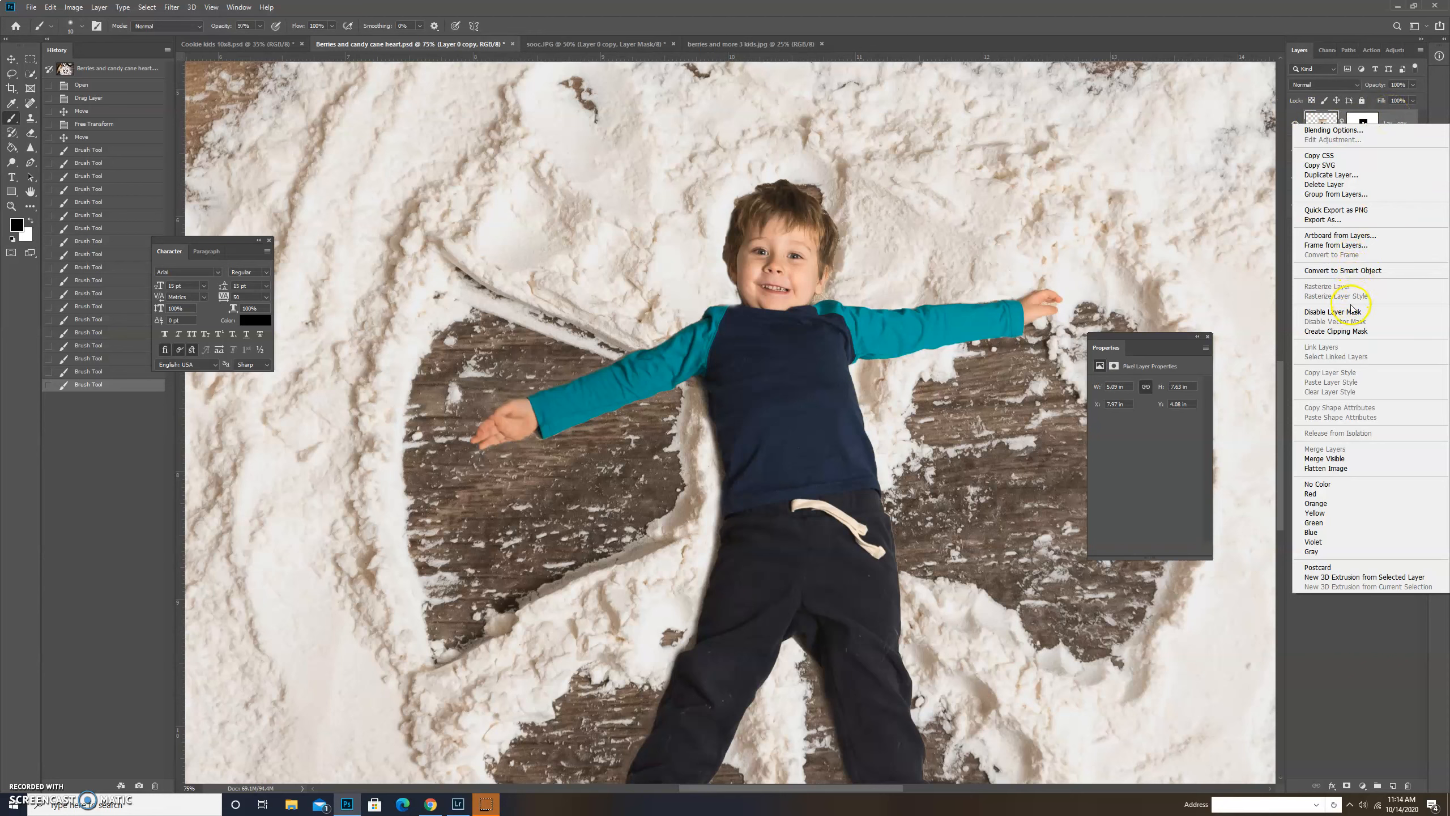
key(Escape)
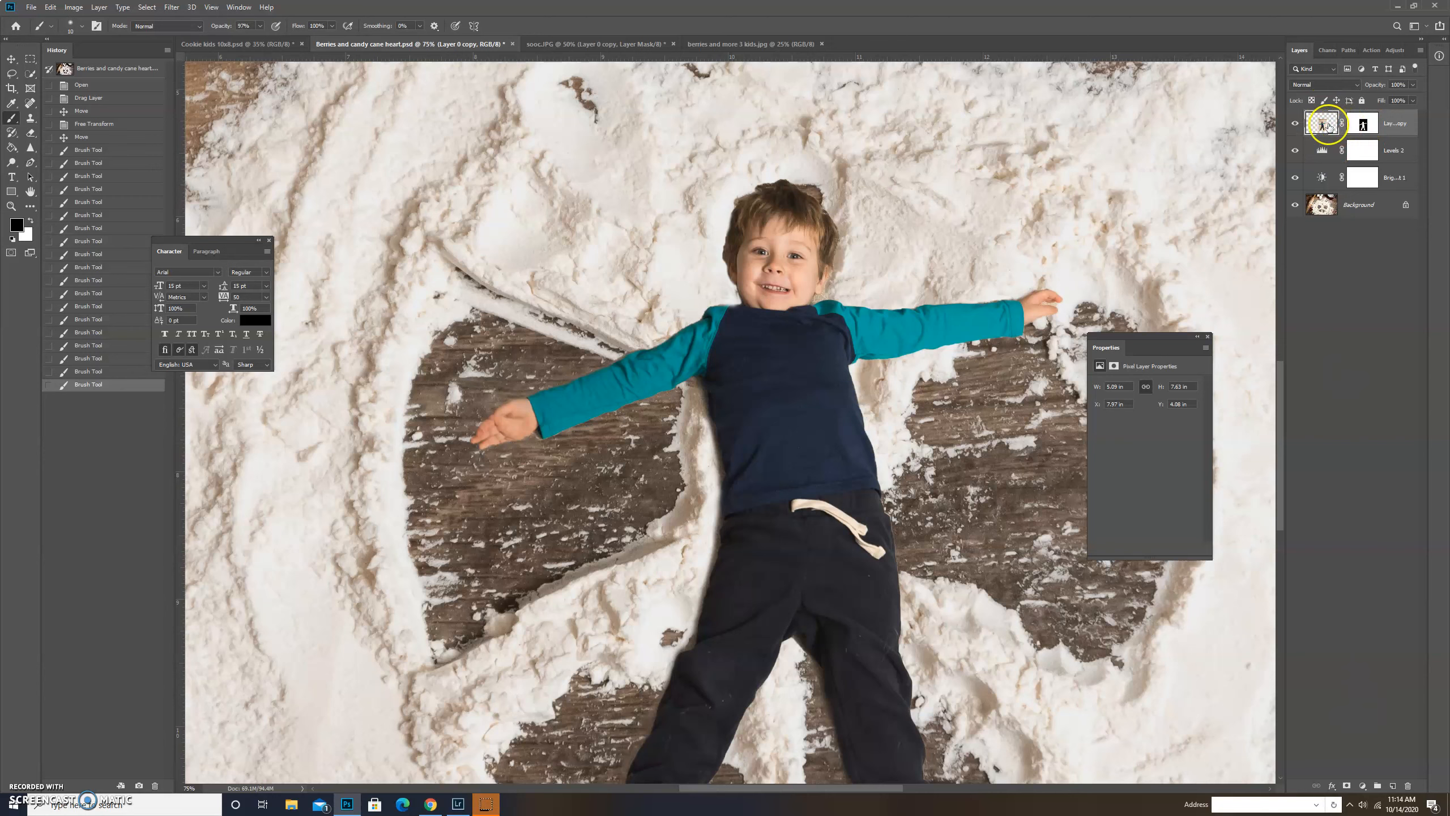
right_click(1403, 131)
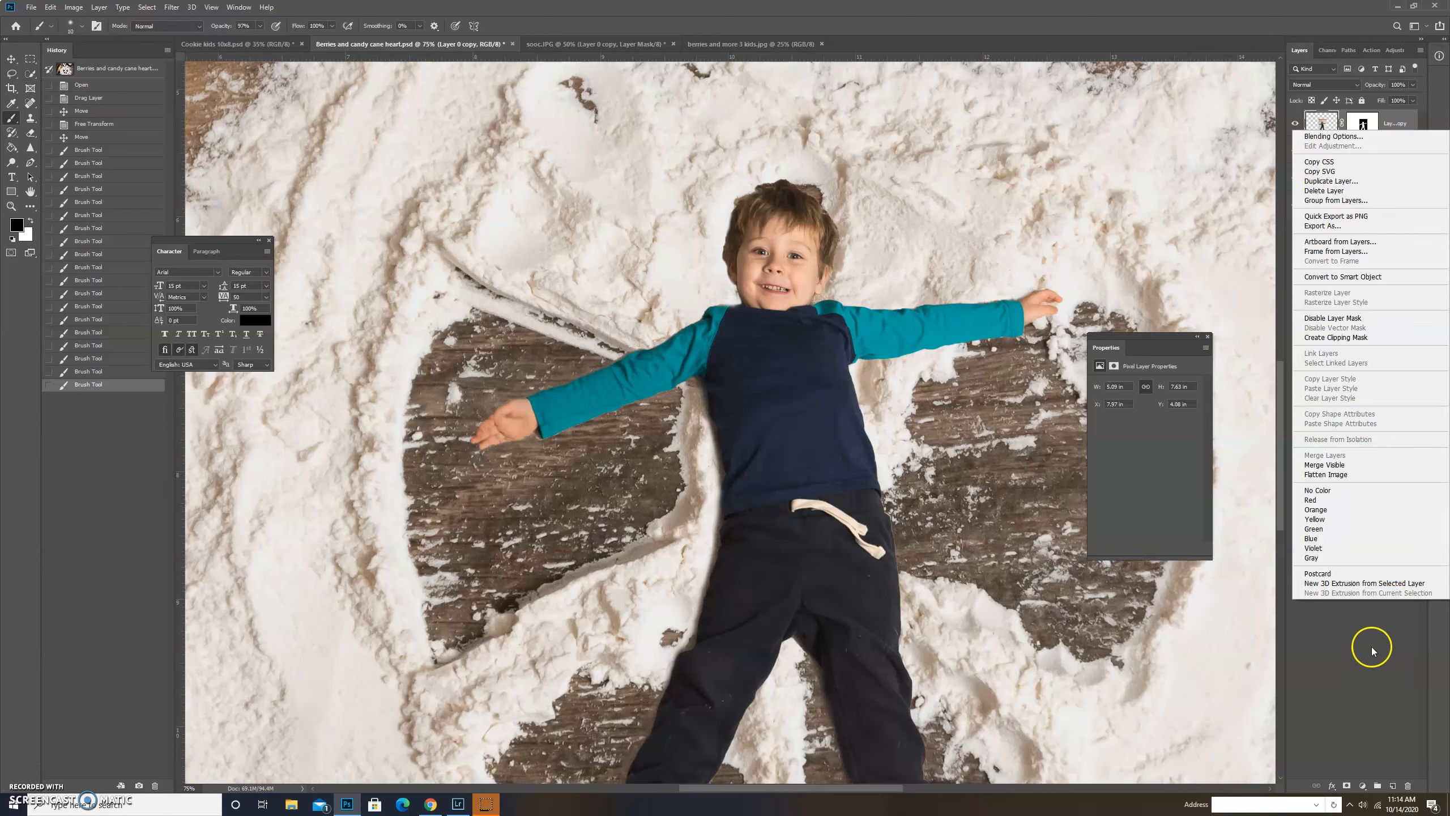
click(1366, 667)
scroll(1354, 99, up, 1)
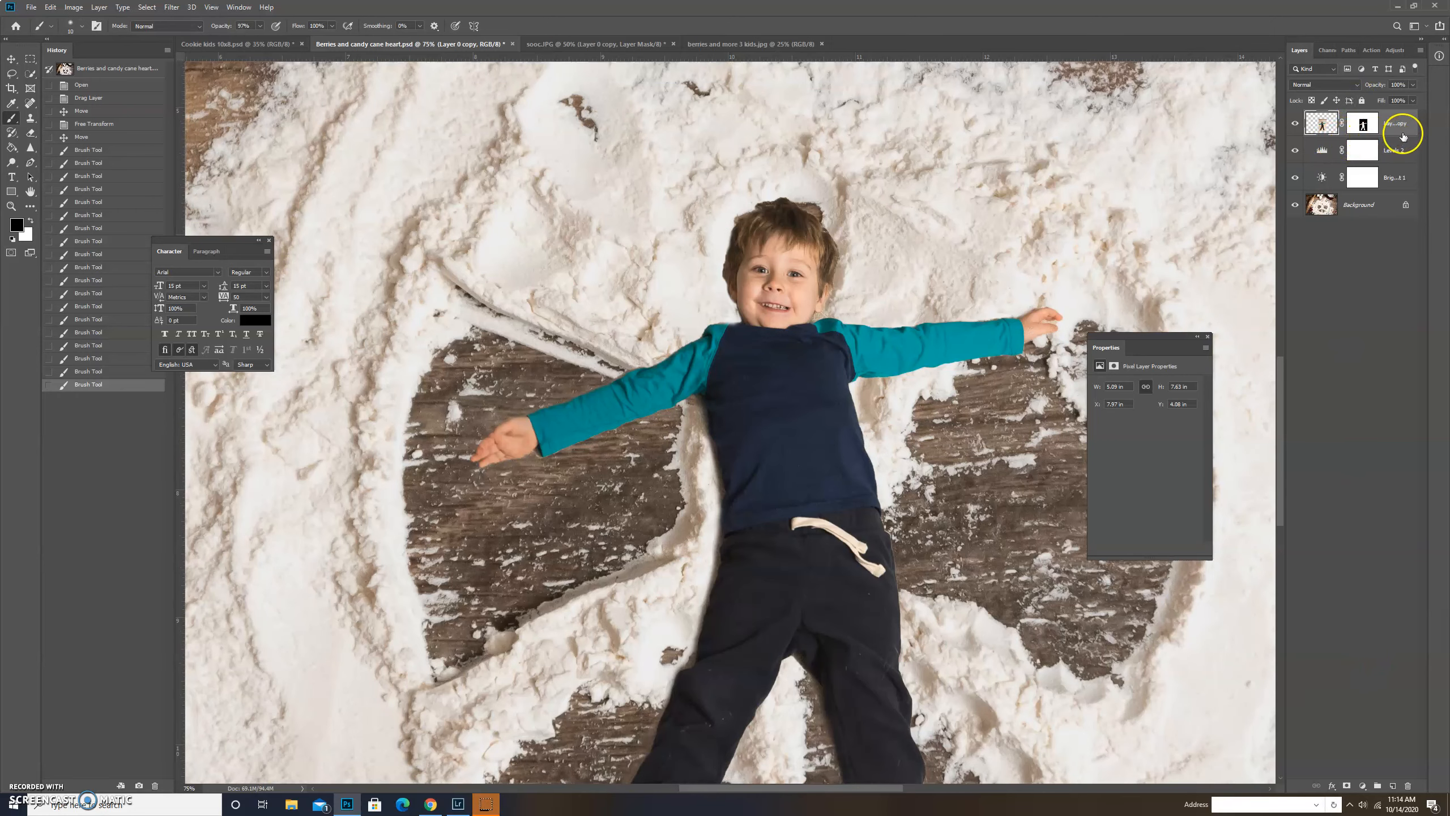
Step: Apply the layer mask permanently to the boy's layer
right_click(1375, 126)
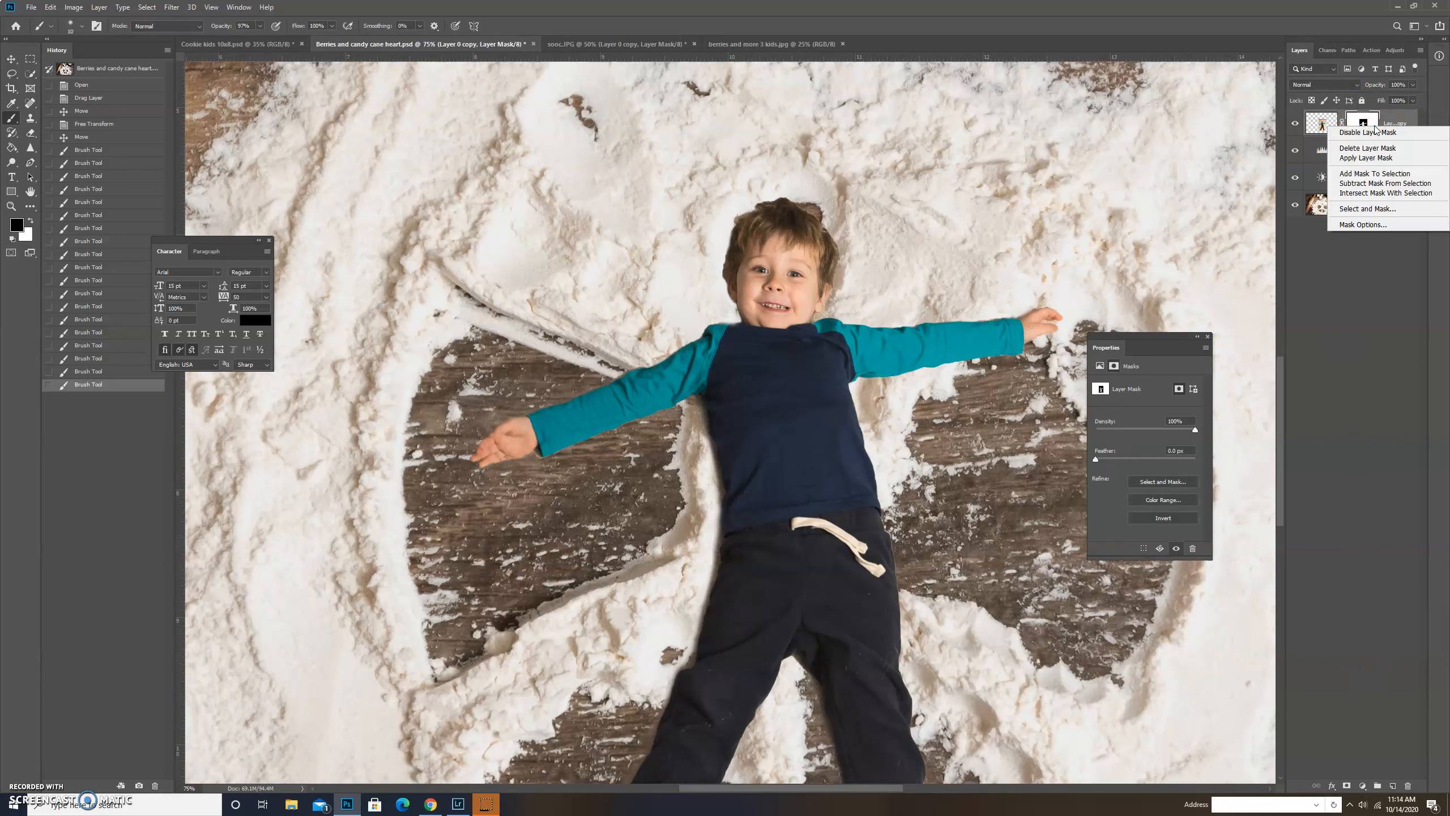
click(1365, 157)
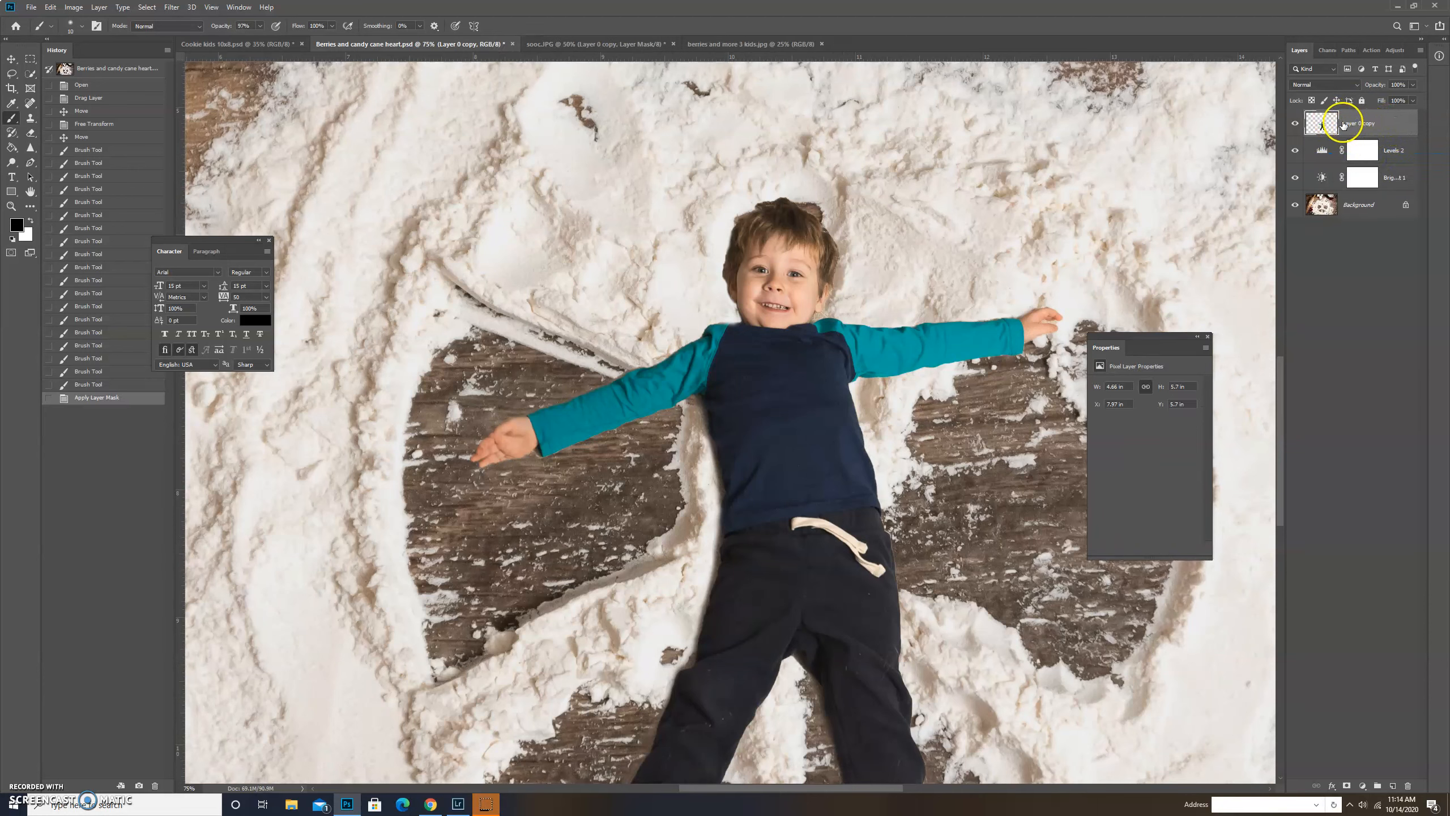
right_click(1362, 124)
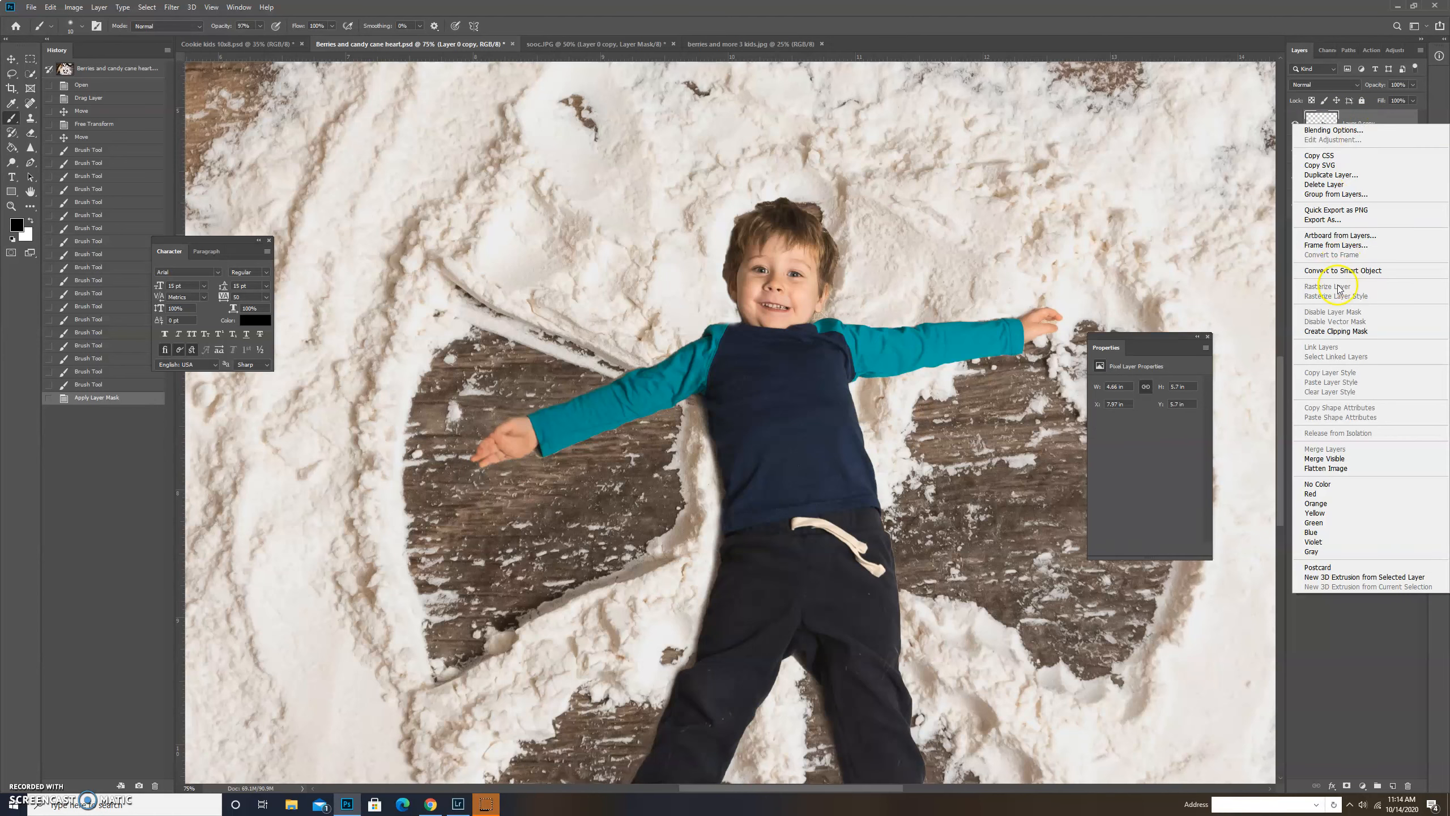
click(1383, 117)
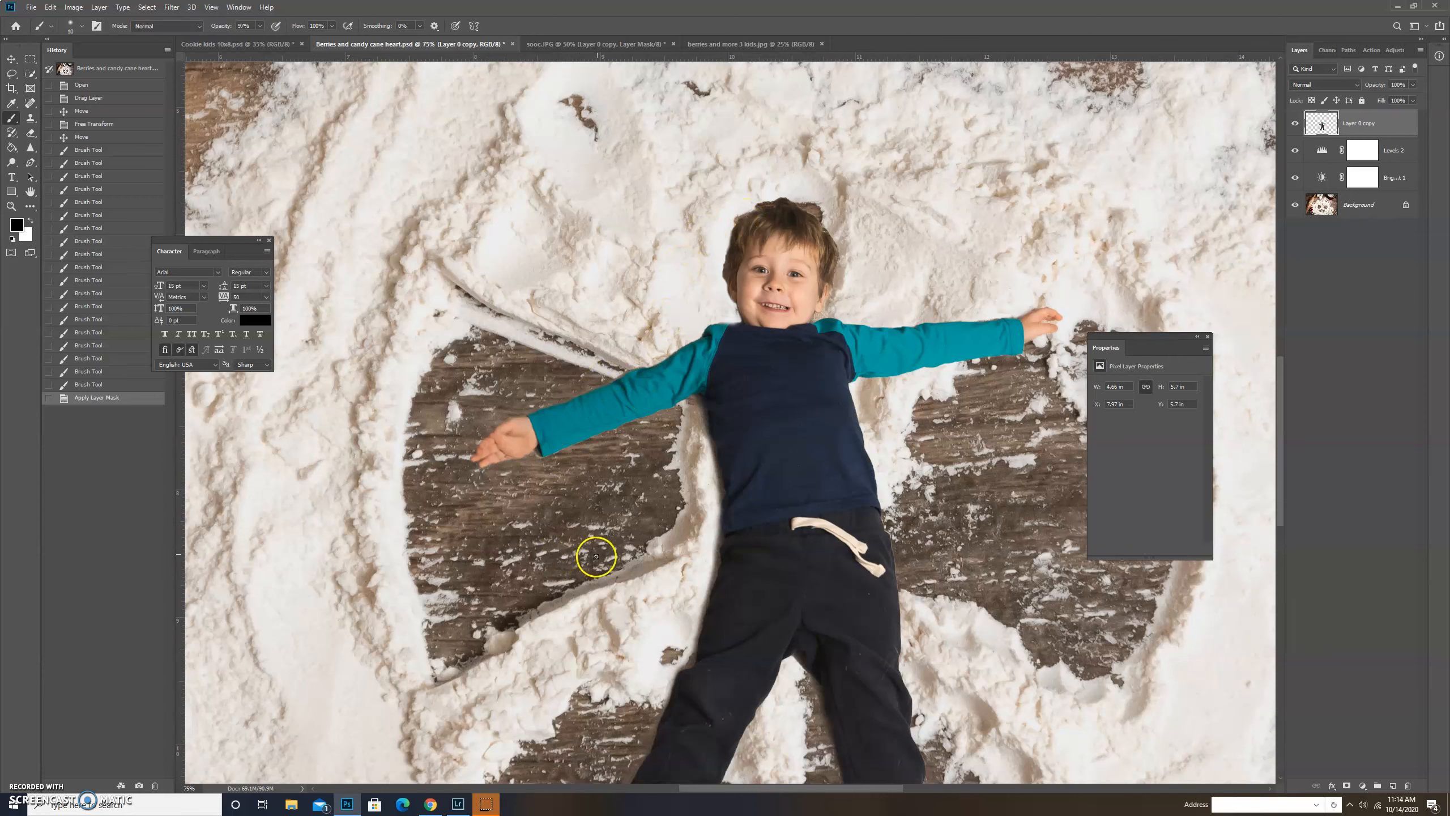
Step: Start Puppet Warp on the boy's layer and place pins on his face, chest and lower torso
scroll(1277, 383, down, 2)
scroll(1277, 383, down, 3)
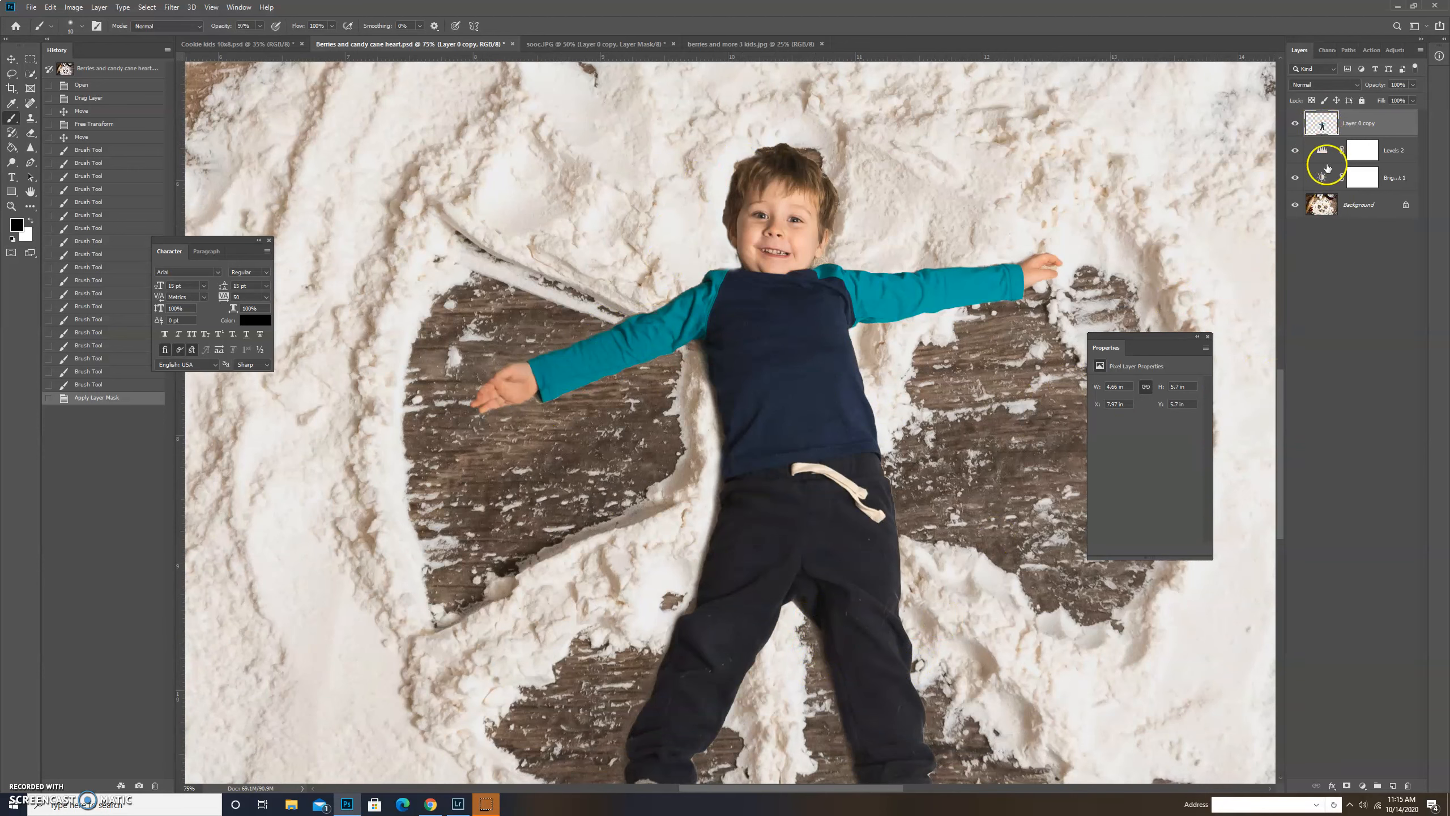
right_click(1324, 126)
drag(197, 791, 151, 787)
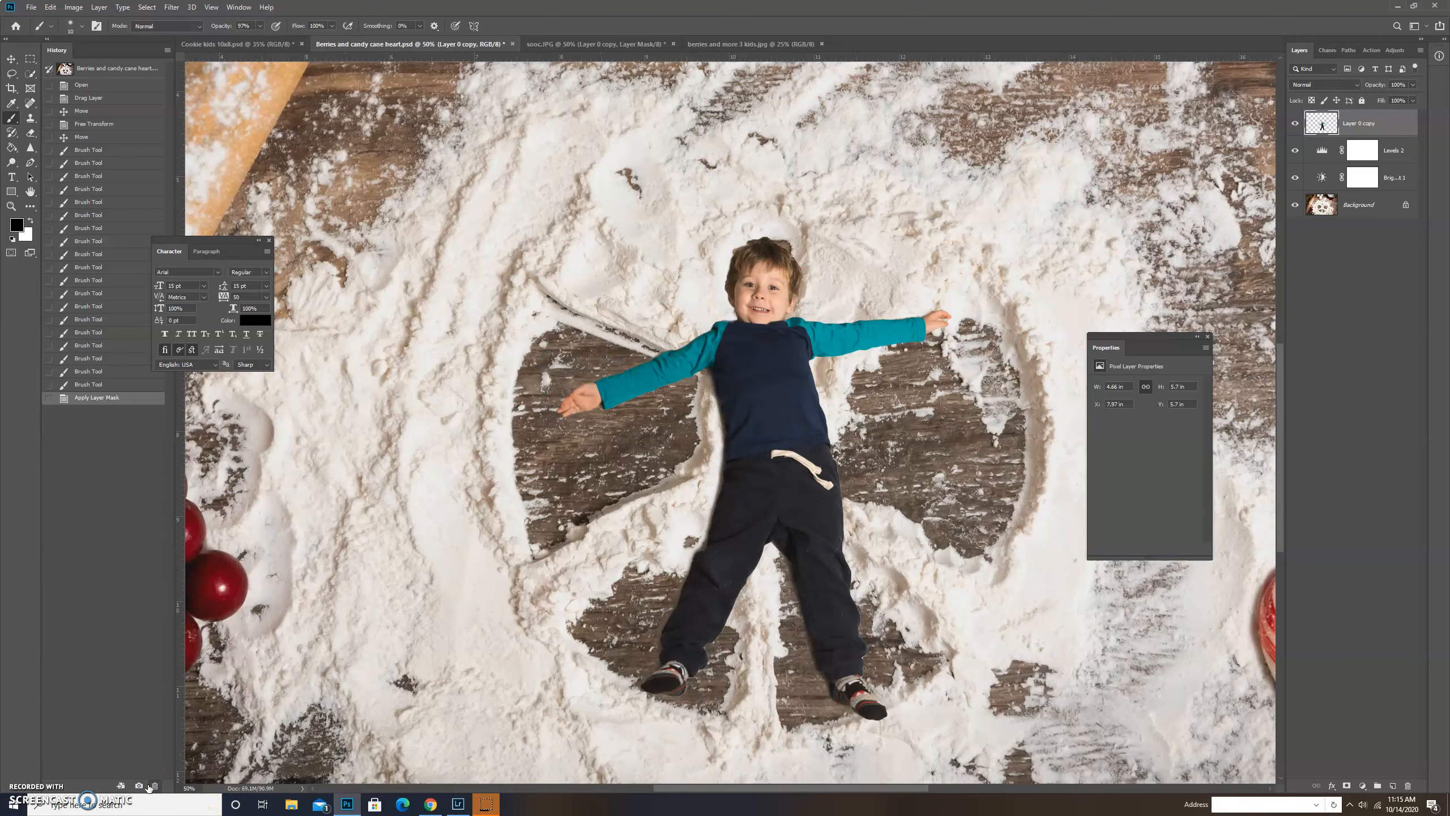
click(1334, 324)
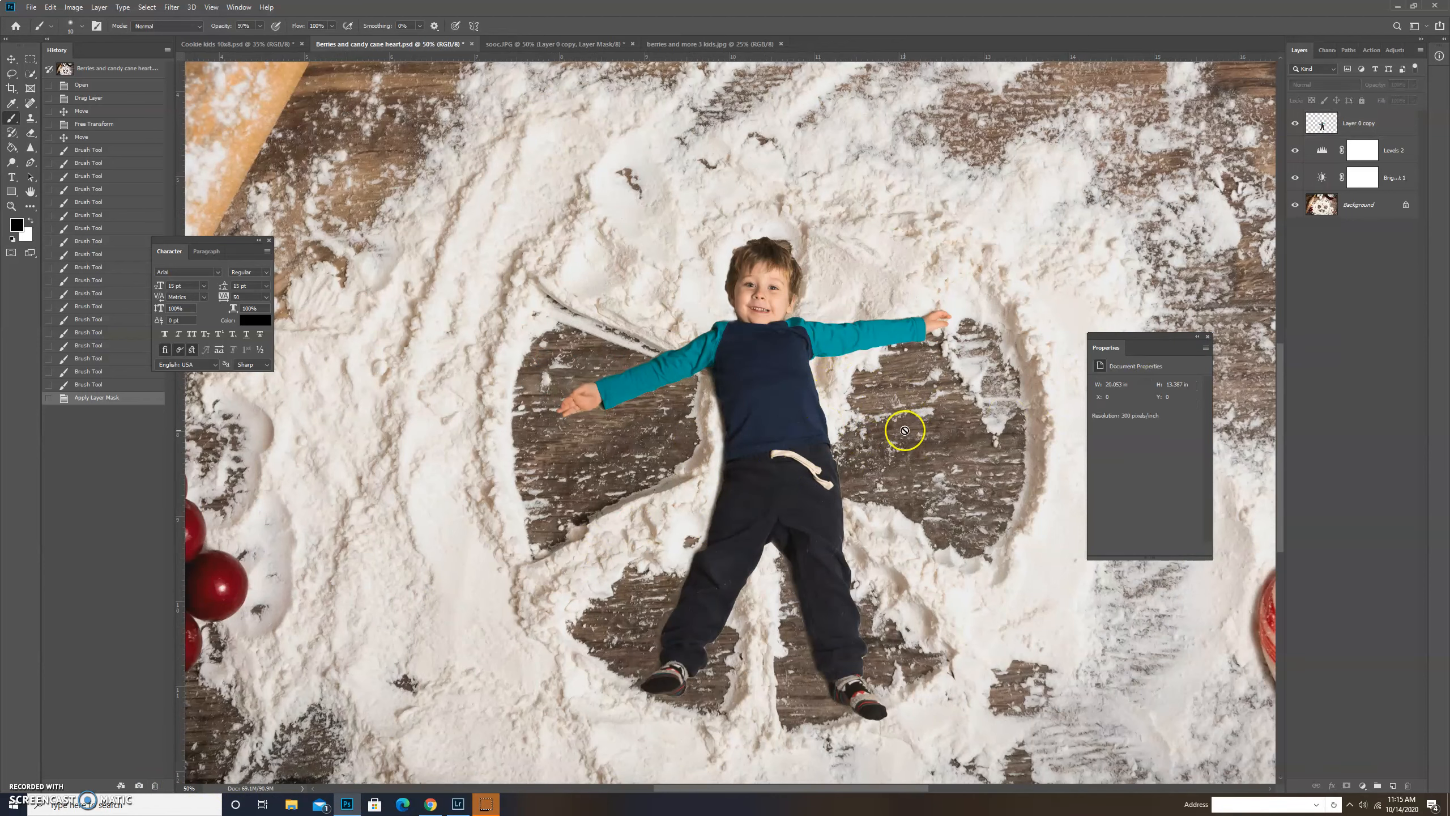
click(1330, 117)
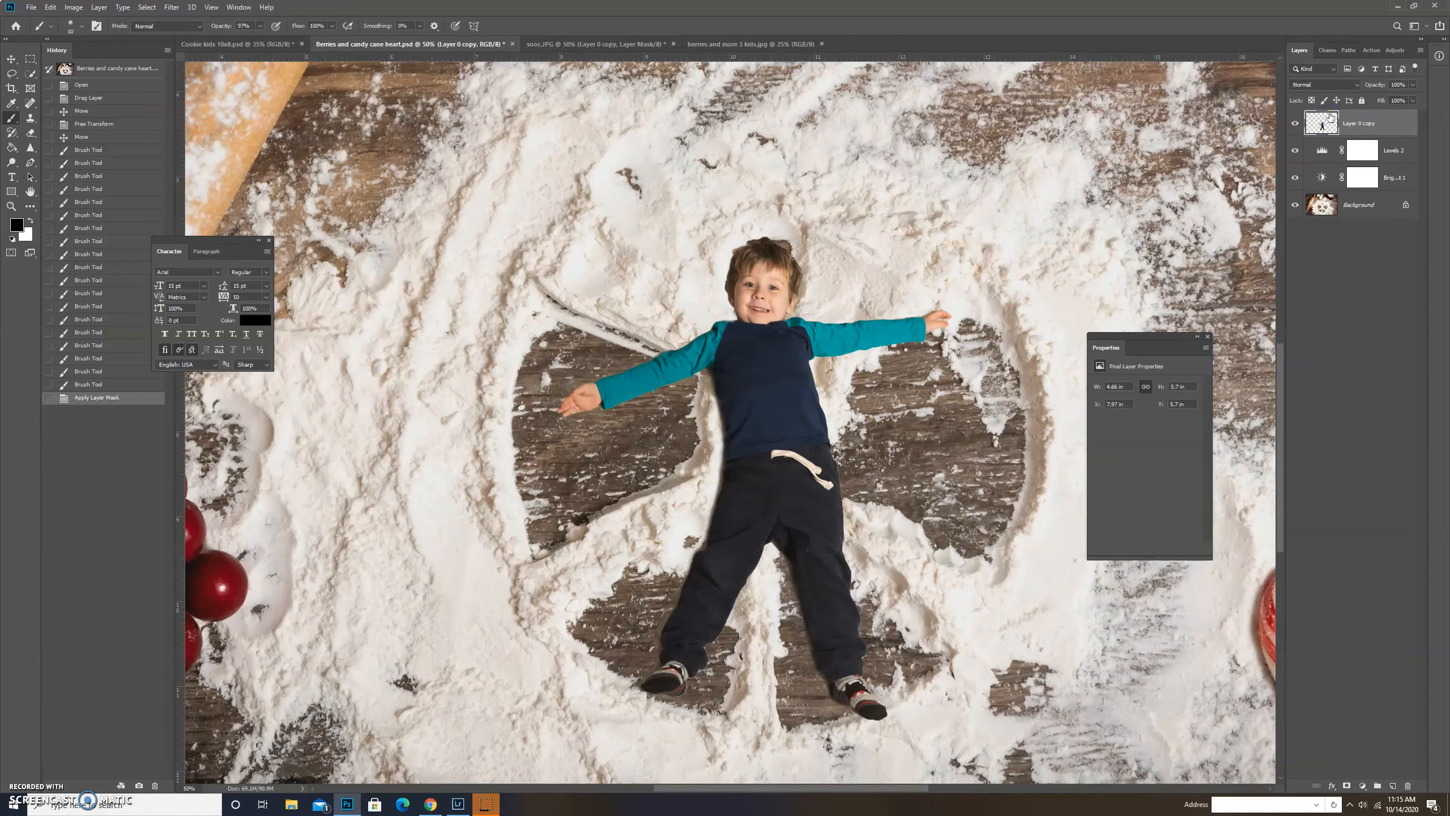
click(51, 7)
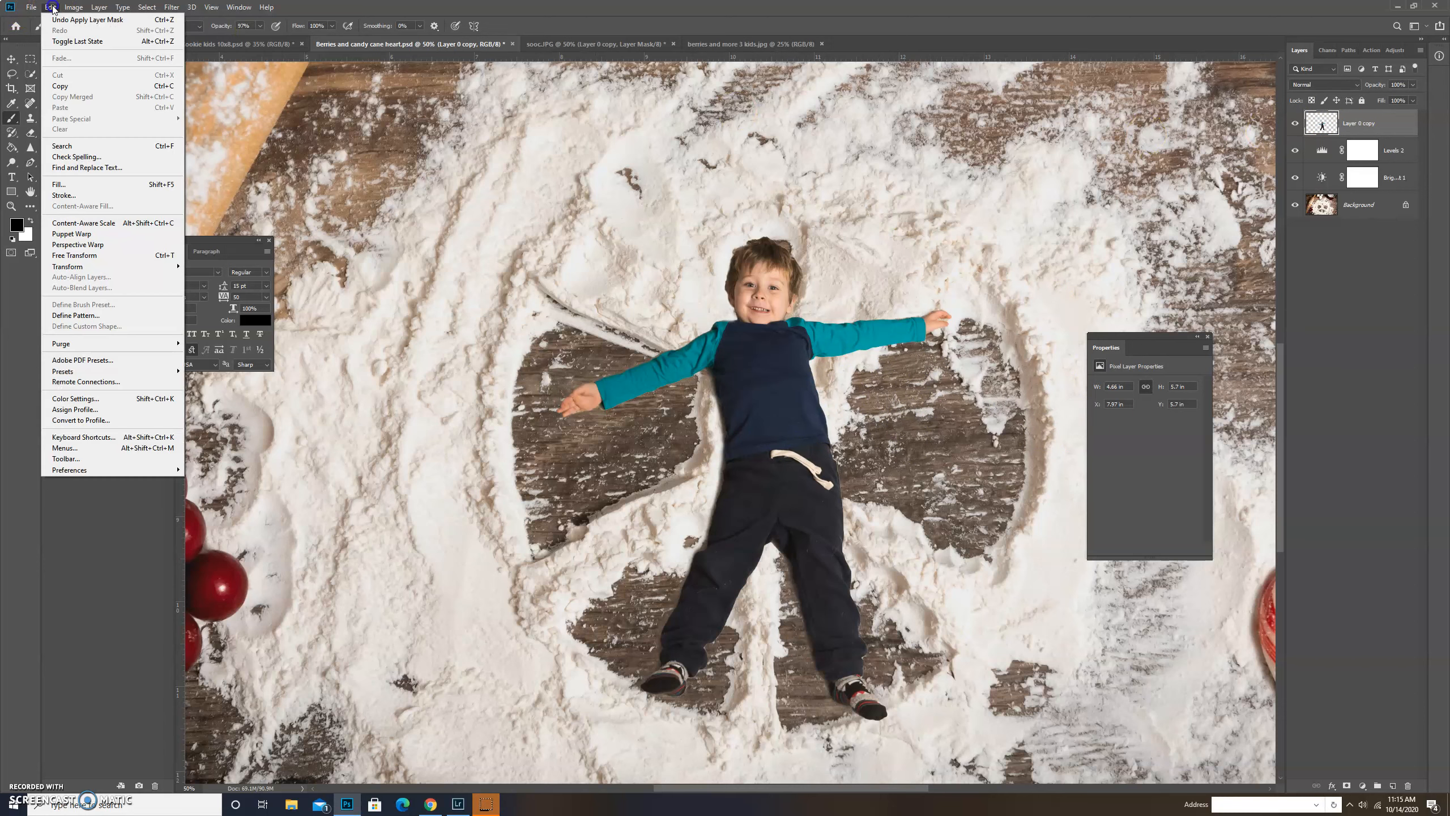
click(66, 234)
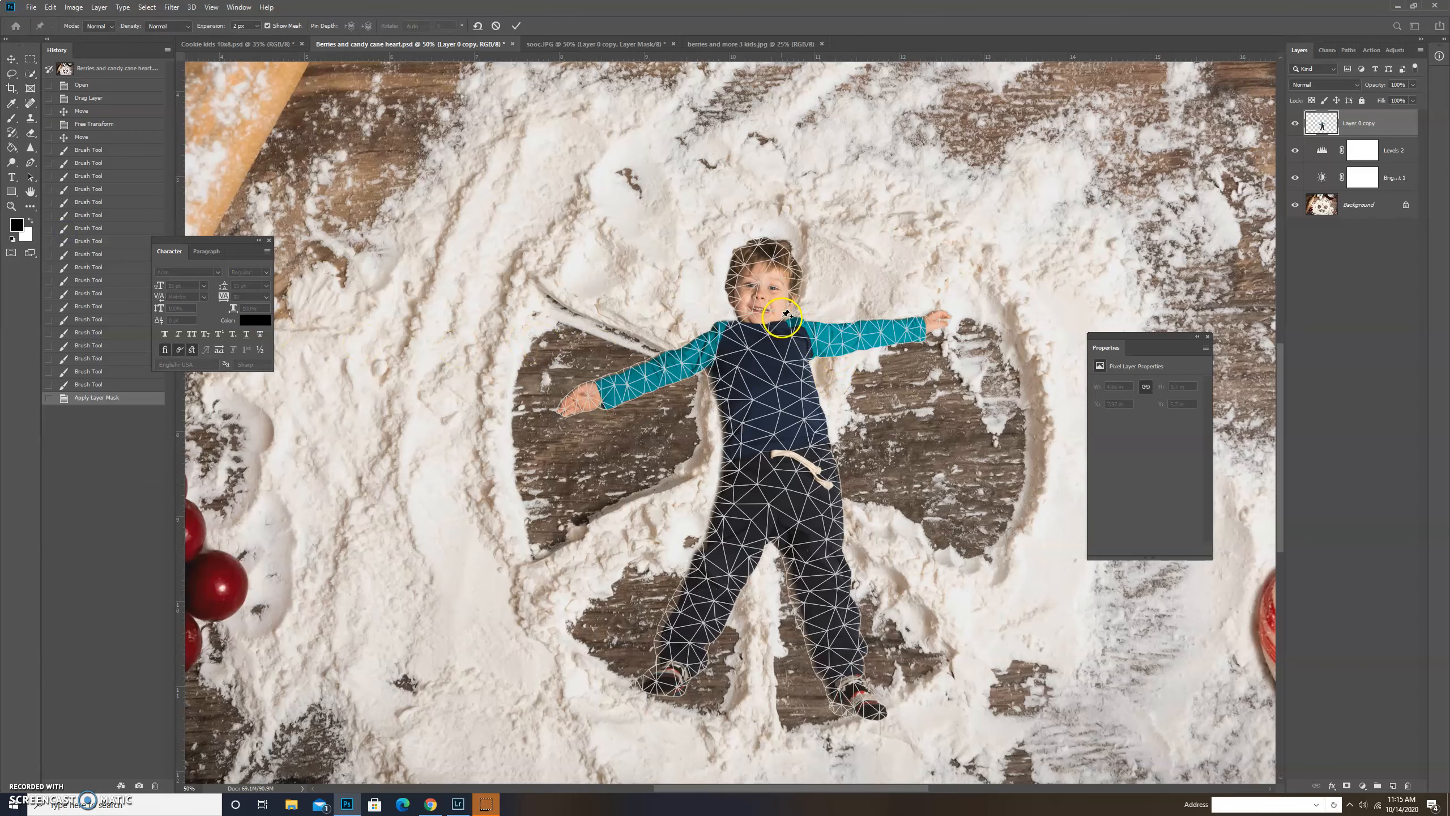
click(759, 280)
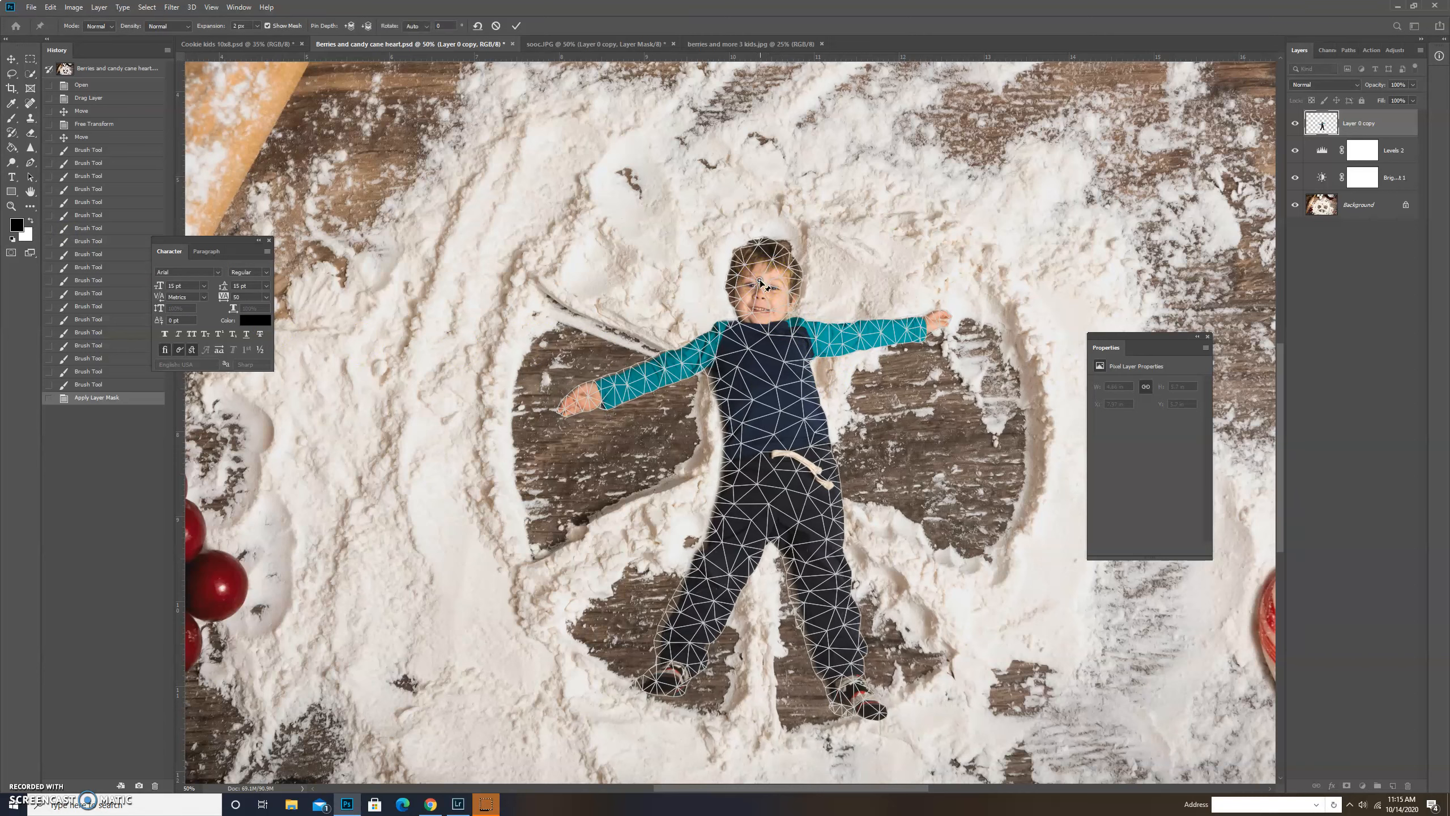
click(778, 423)
click(772, 360)
Step: Pin both upper arms, bend the image-right arm down into the angel wing, and nudge the image-left arm slightly down
click(882, 338)
drag(881, 337, 866, 384)
click(692, 366)
drag(694, 367, 697, 372)
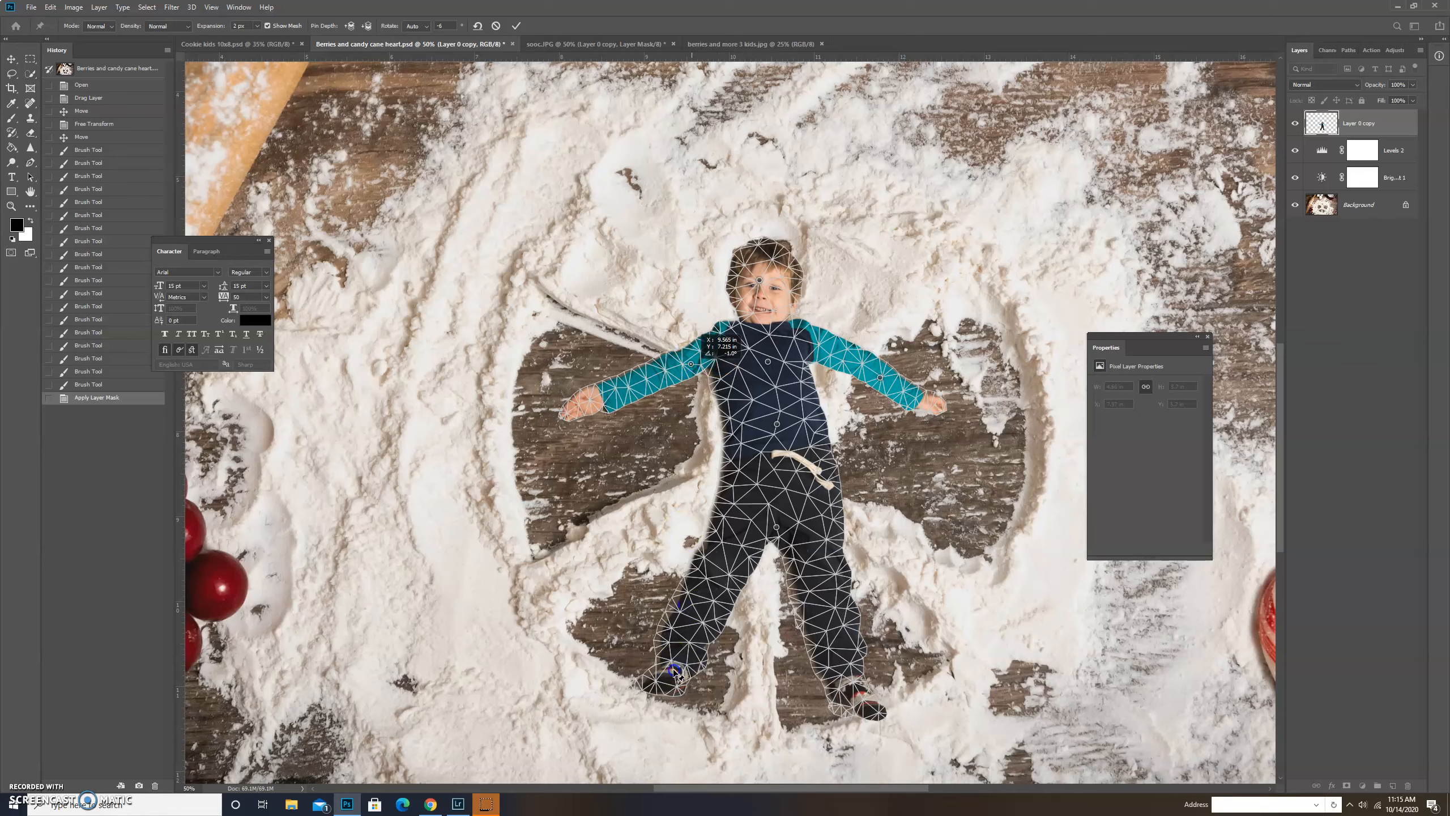
Step: Pin both ankles and move them outward and up so the legs spread into the flour angel shape
drag(670, 662, 657, 638)
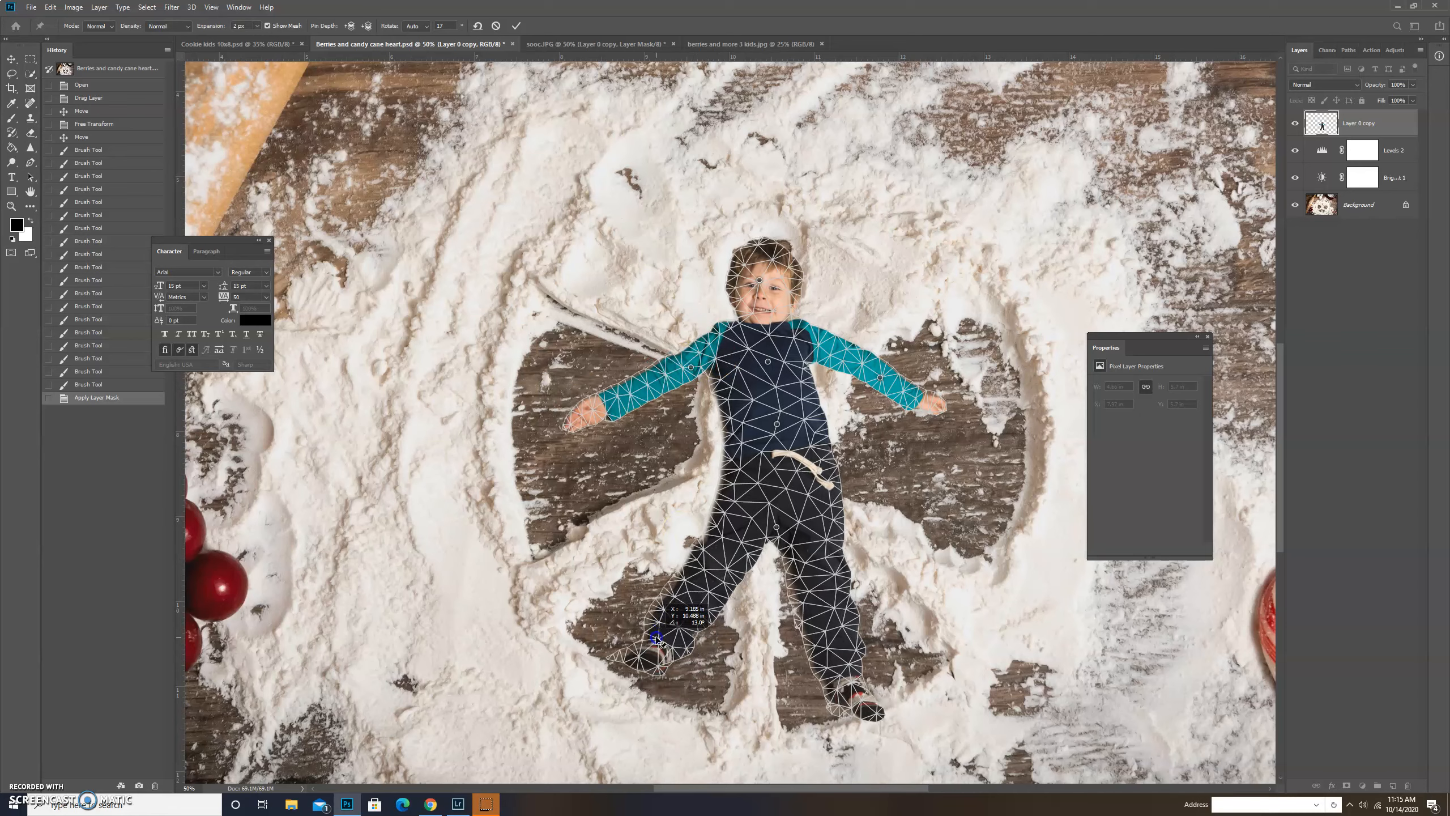
click(859, 690)
drag(860, 690, 884, 665)
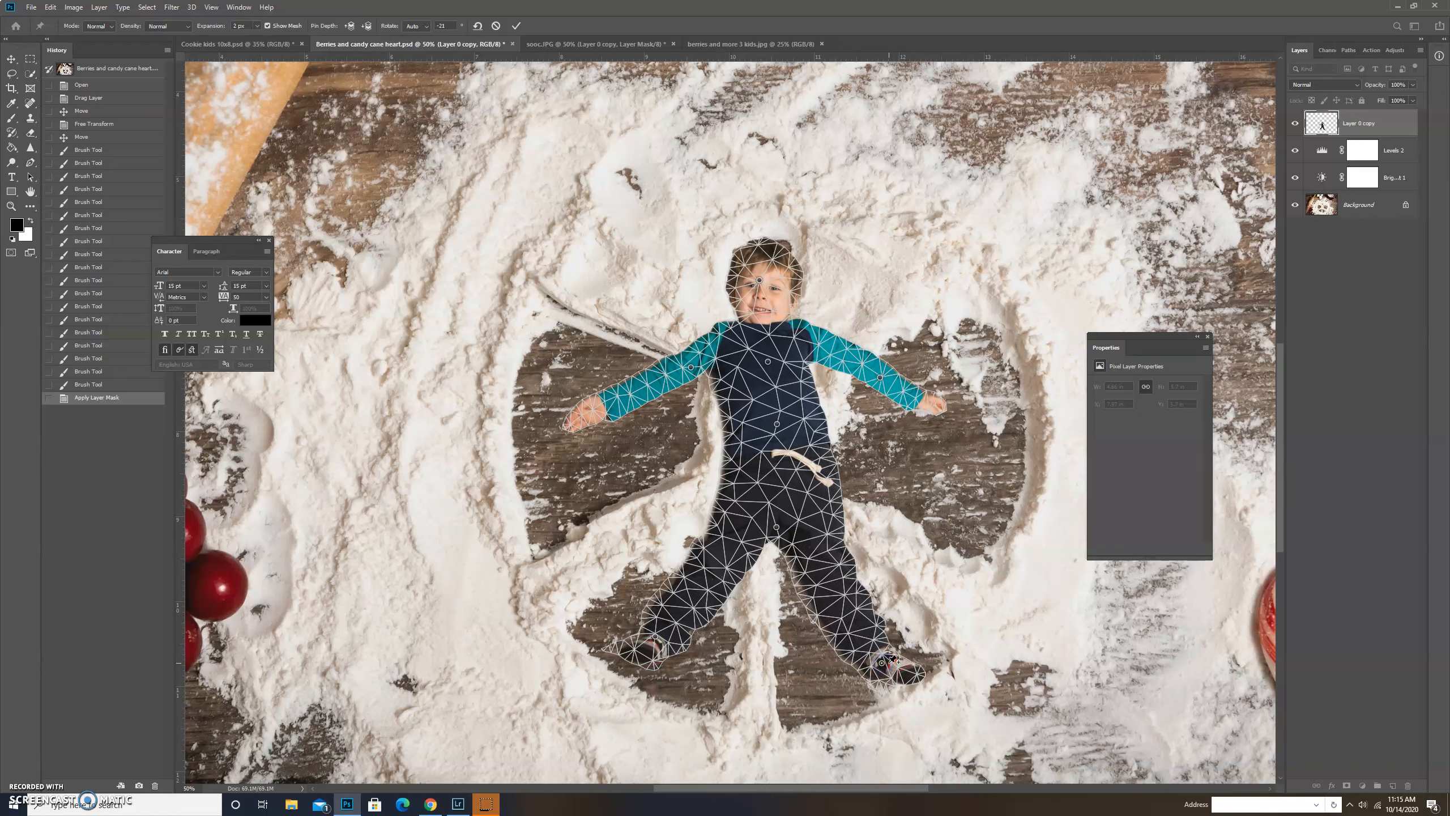
Step: Shift the lower torso pin slightly toward the image's left, pin and nudge the crotch the same way, and commit the Puppet Warp
click(774, 423)
drag(774, 423, 769, 421)
click(777, 526)
drag(778, 532, 771, 522)
key(b)
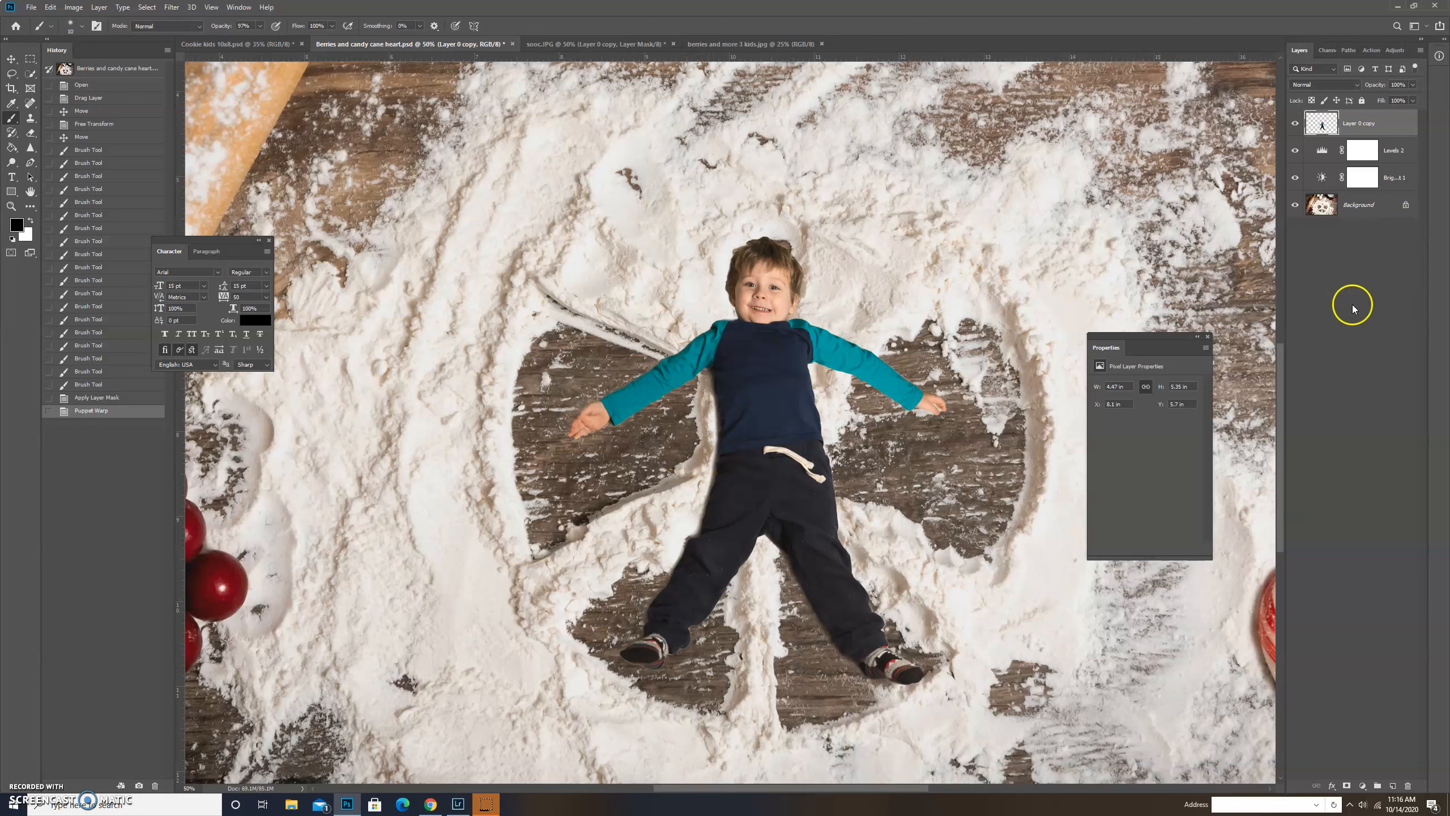
Step: Open the layer style settings for the boy's layer and enable two Drop Shadow effects
click(1329, 338)
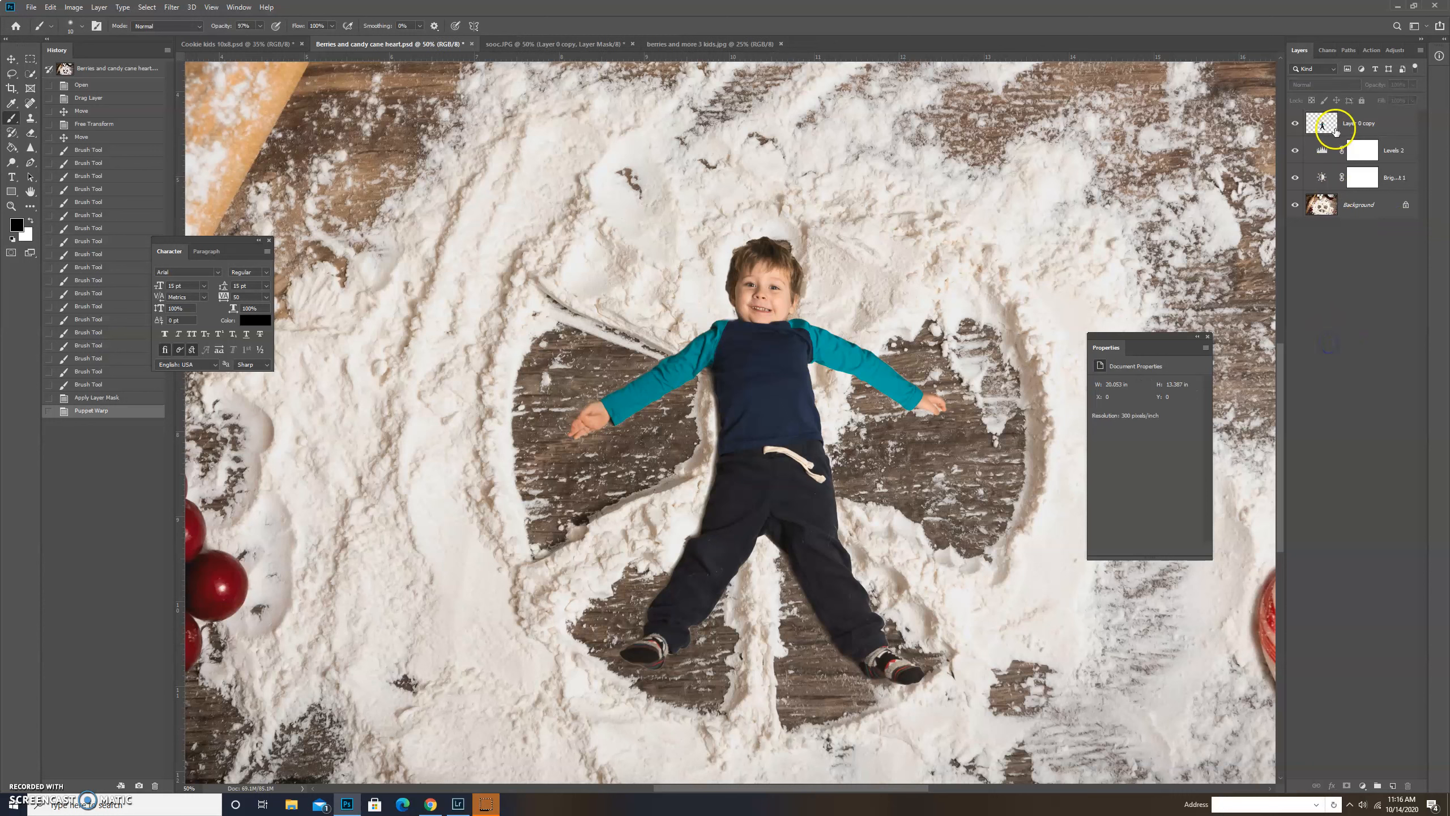
click(1324, 124)
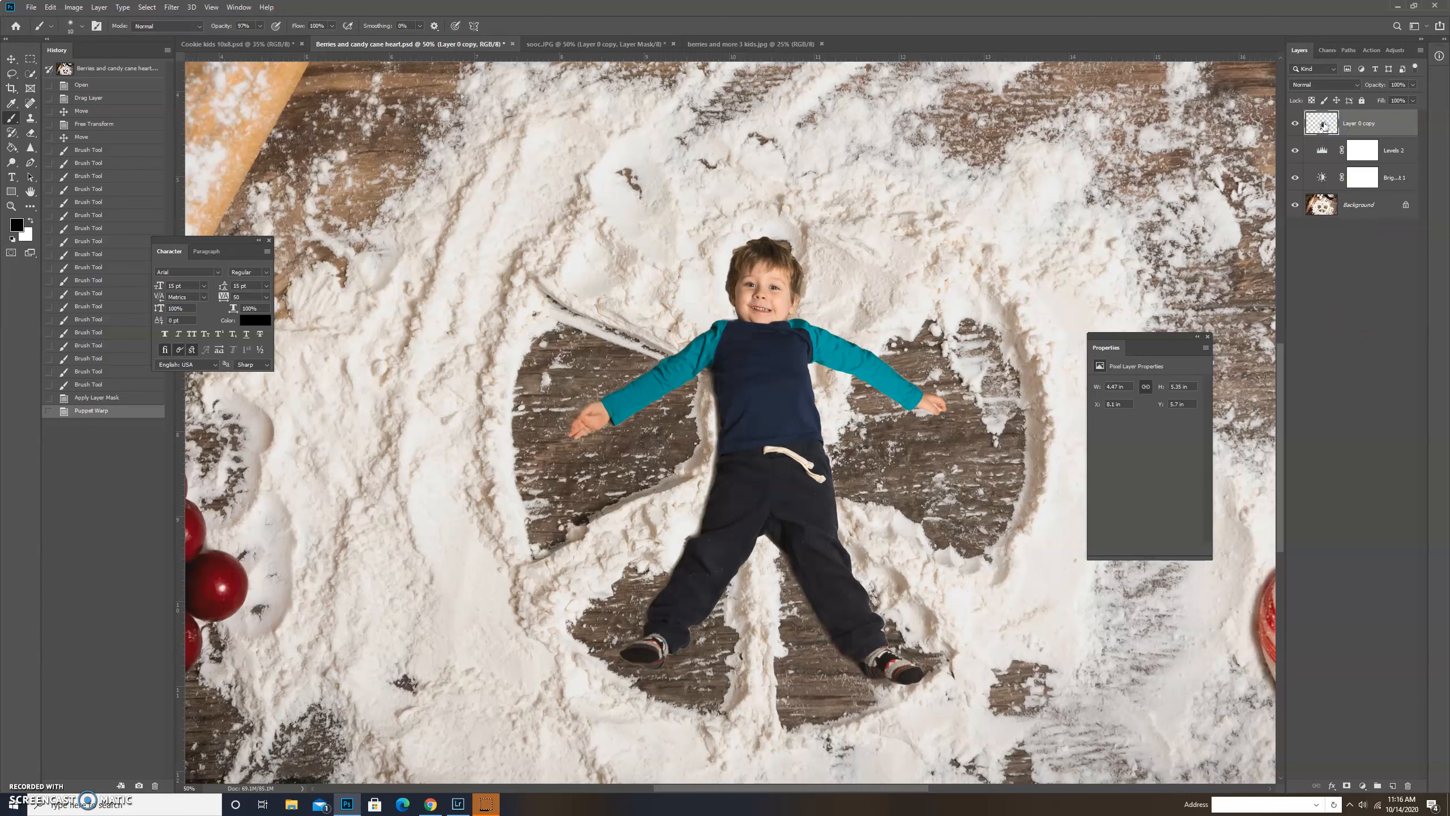
click(1323, 126)
double_click(1323, 125)
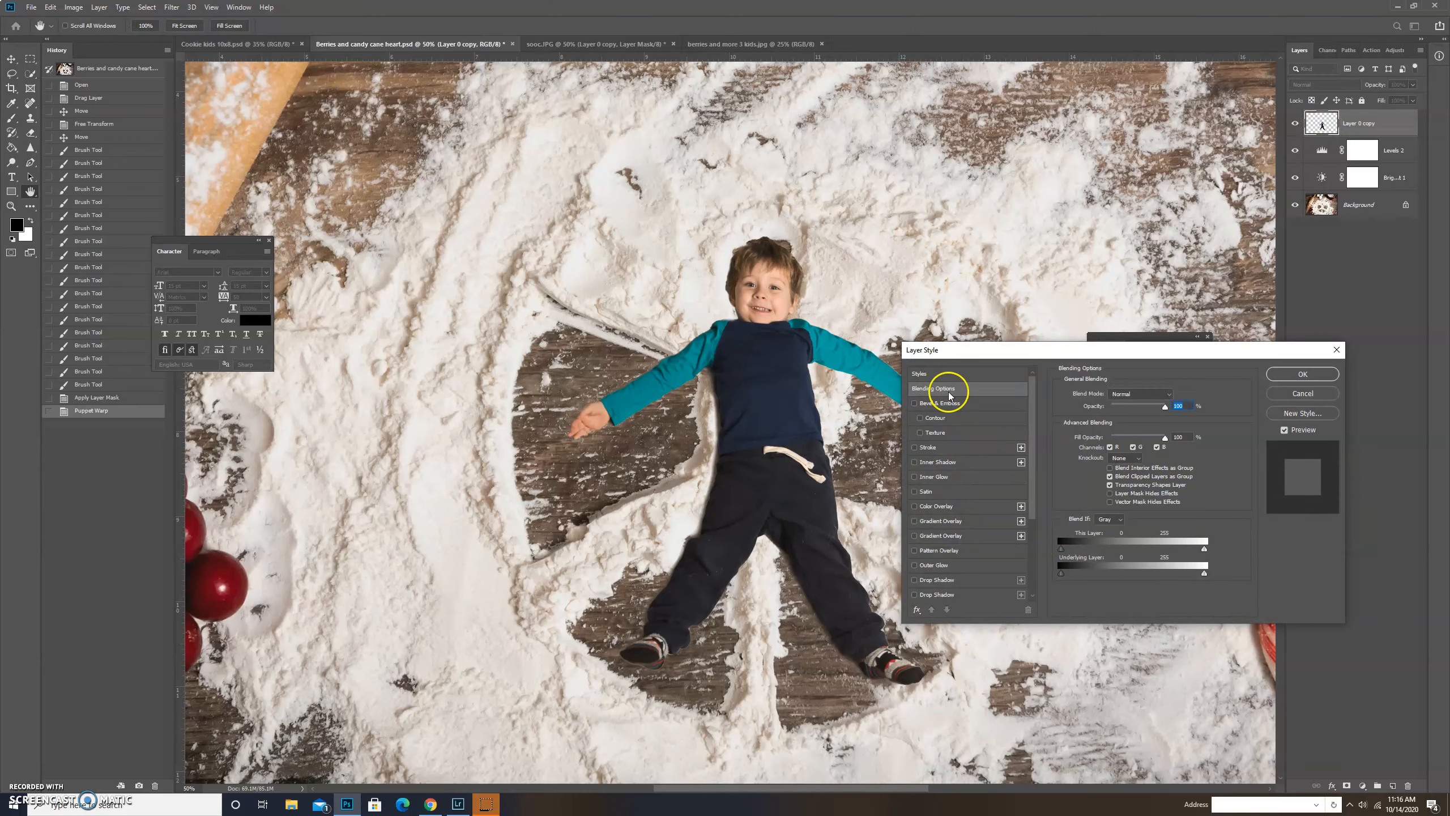
scroll(945, 508, down, 2)
click(915, 536)
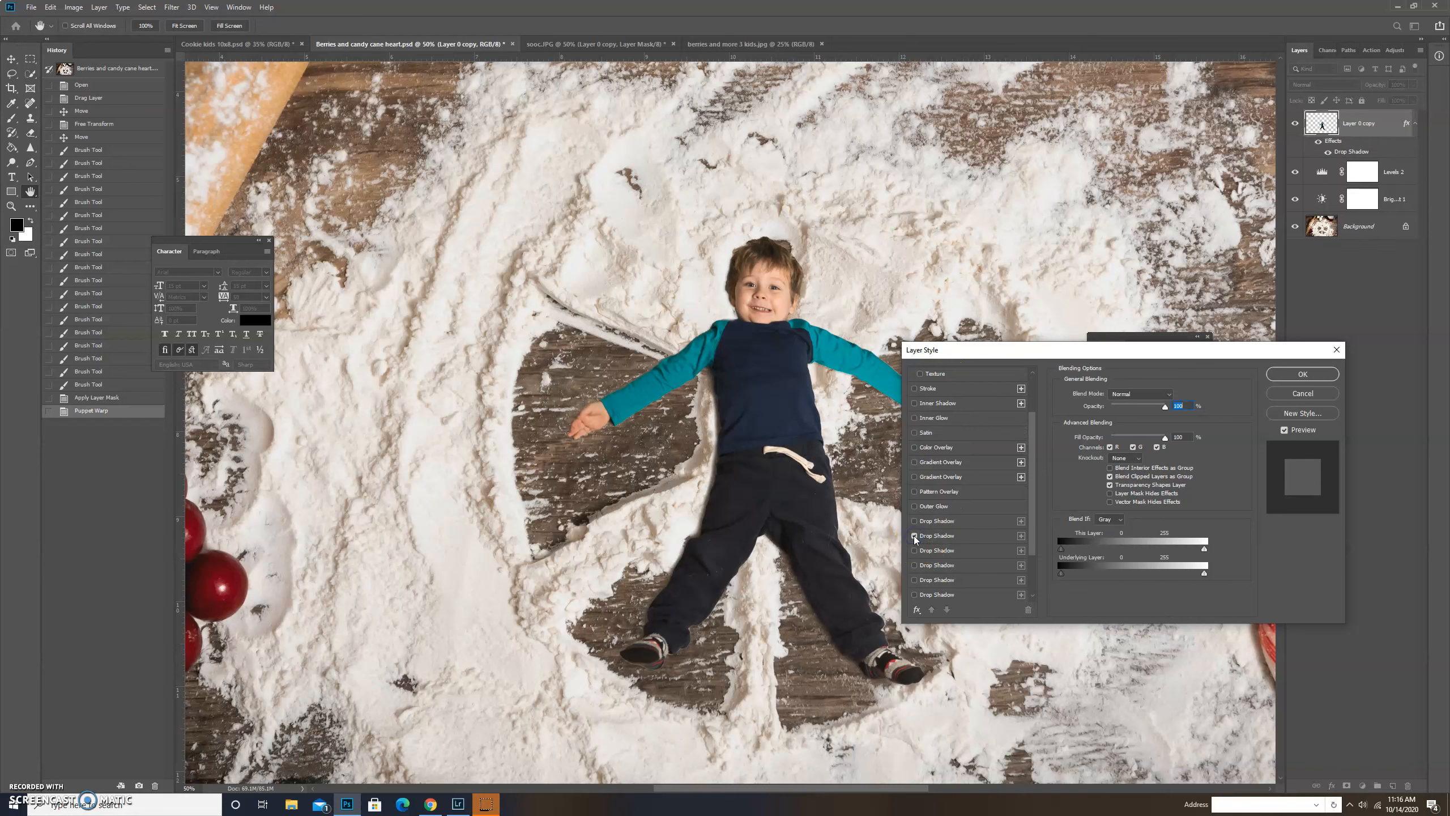
click(915, 551)
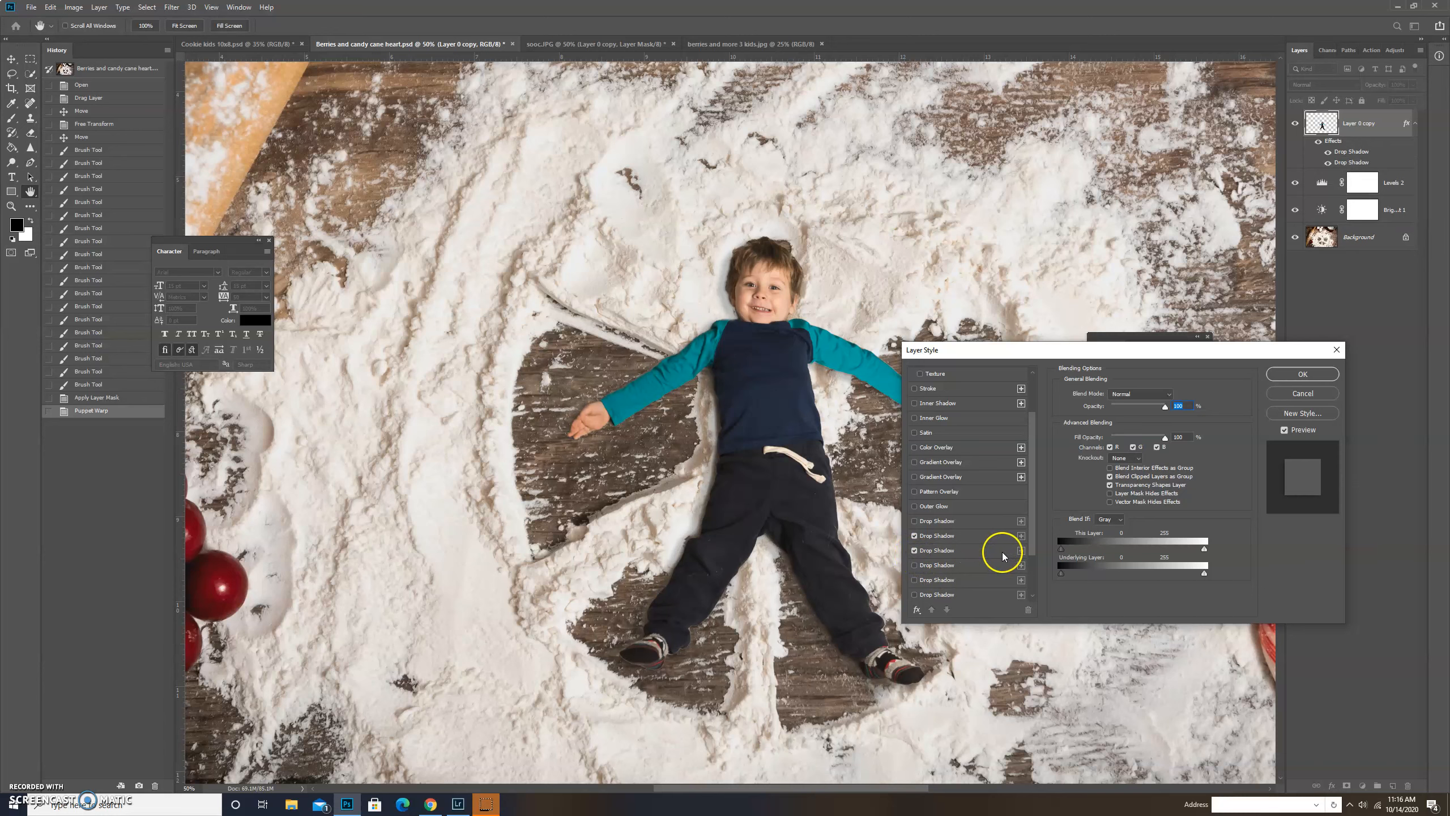
Step: Strengthen the lower Drop Shadow on the boy's layer with higher opacity, adjust its angle, distance, spread and size, and apply the layer style
click(938, 552)
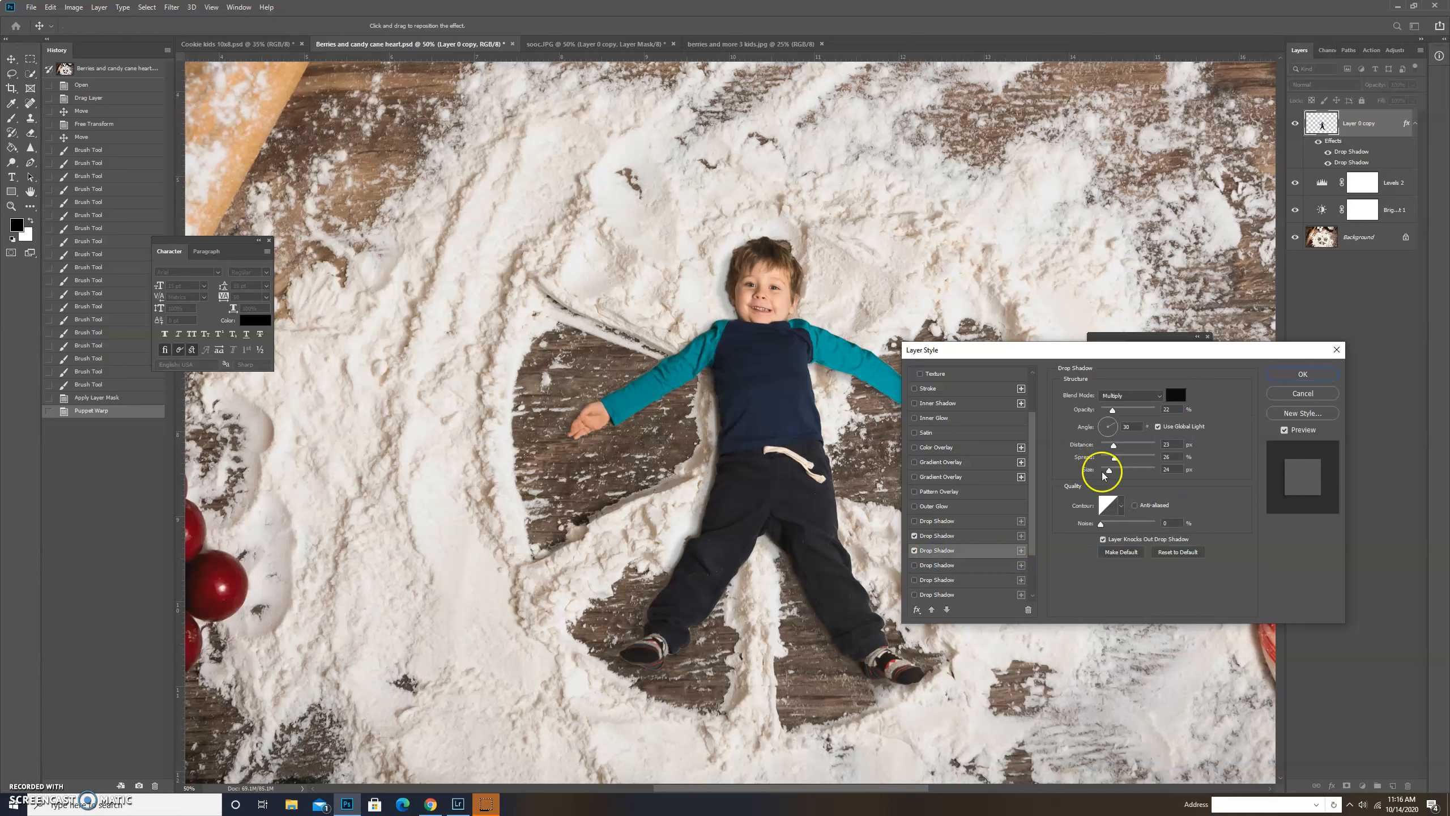
mouse_move(1113, 411)
mouse_down()
mouse_move(1131, 412)
mouse_move(1117, 412)
mouse_up()
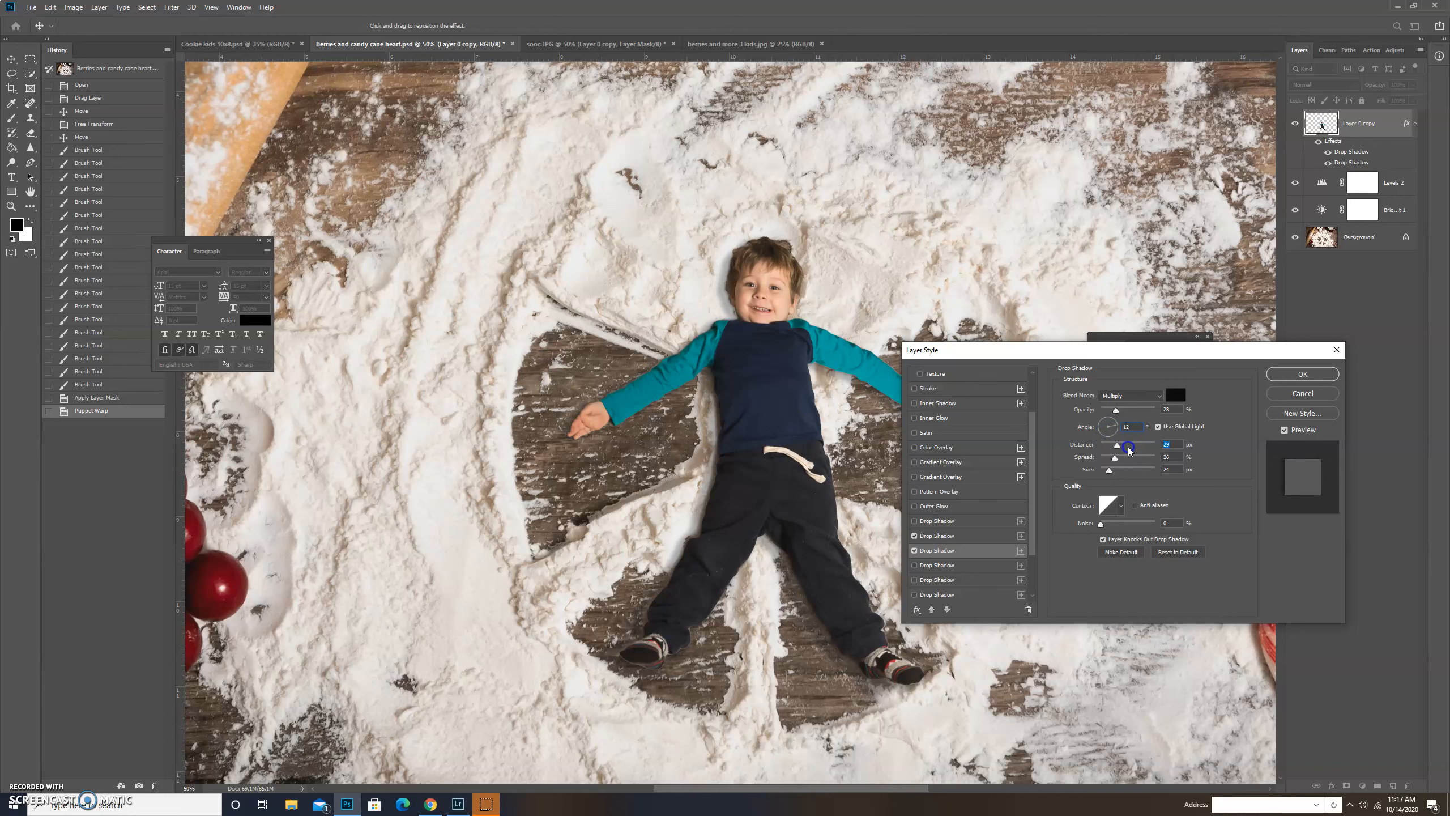
mouse_move(1115, 410)
mouse_down()
mouse_move(1131, 411)
mouse_move(1128, 447)
mouse_move(1106, 445)
mouse_move(1132, 457)
mouse_move(1112, 470)
mouse_move(1108, 421)
mouse_move(1116, 430)
mouse_up()
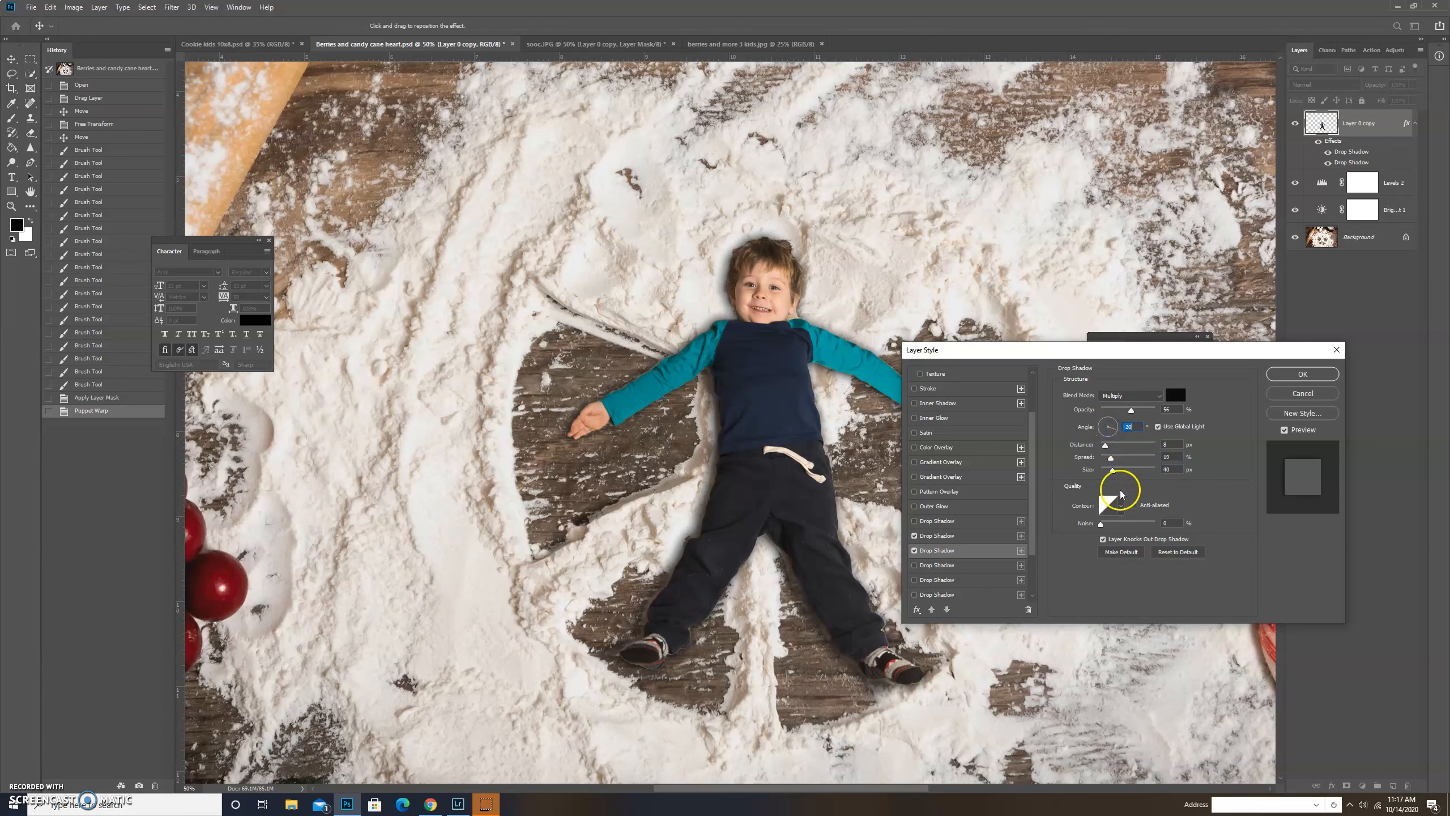
click(1303, 375)
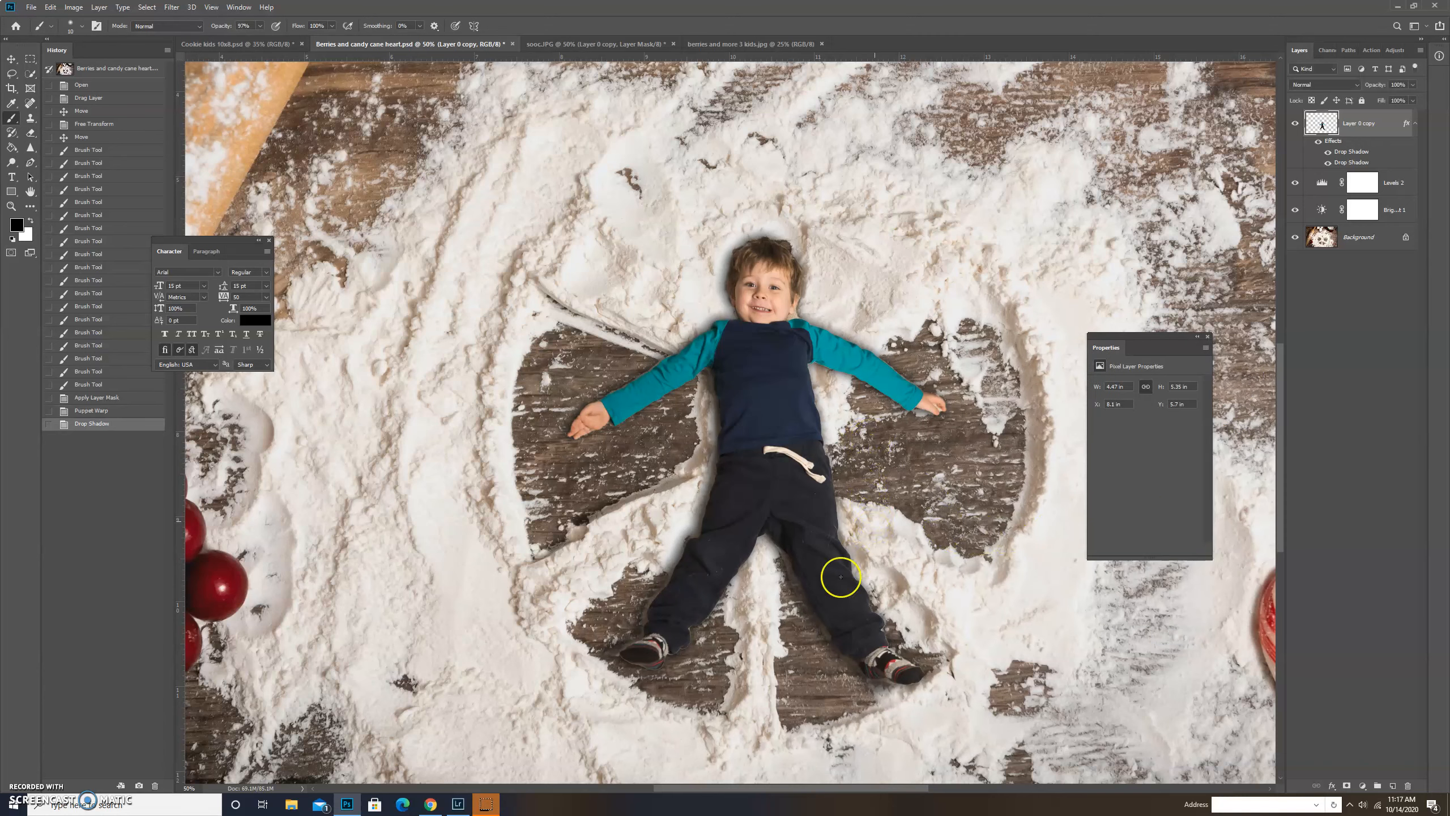
Step: Add a layer mask to the boy's layer and dab black on it beside the image-left lower leg
click(1346, 787)
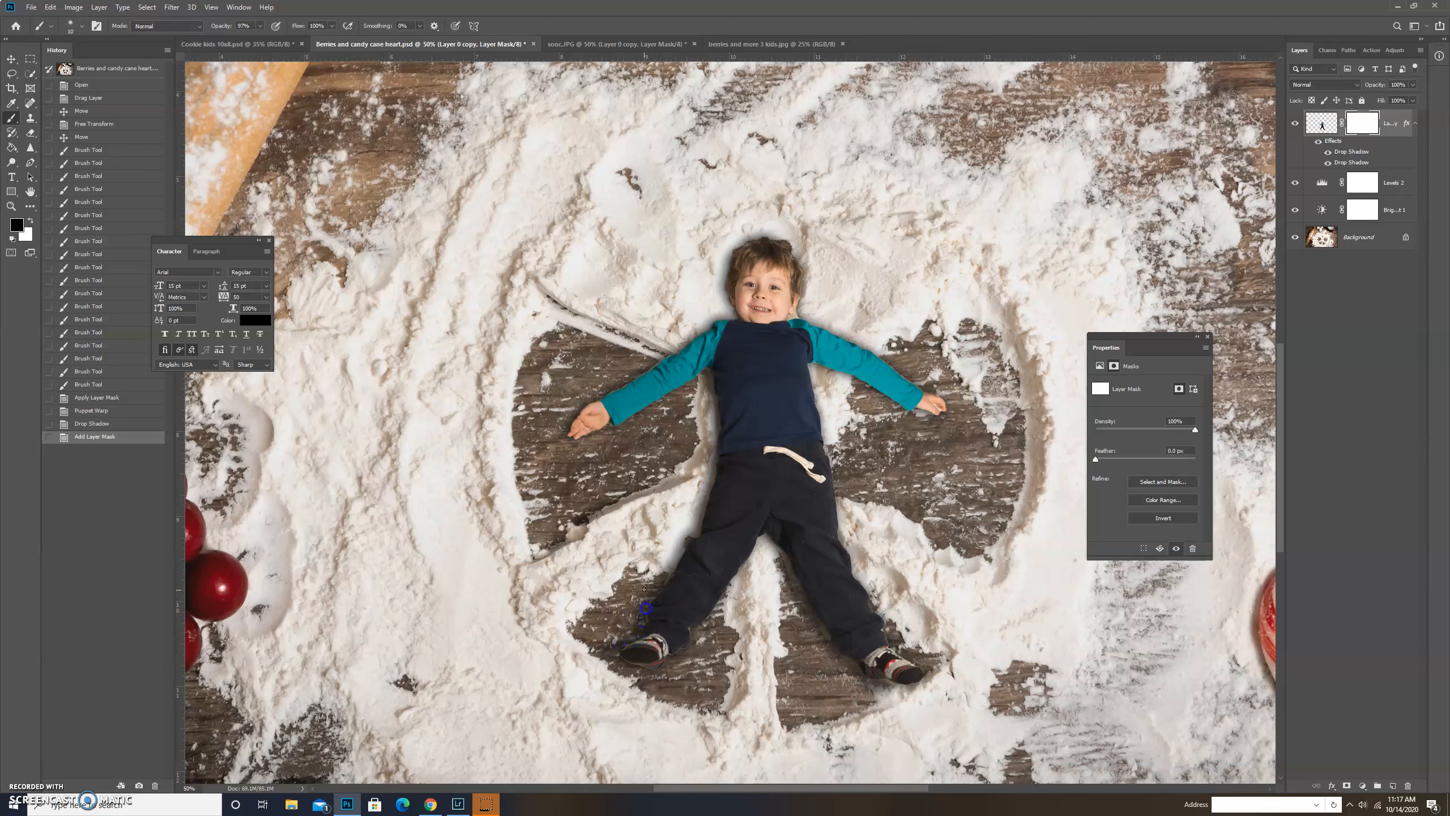
click(645, 608)
click(1347, 339)
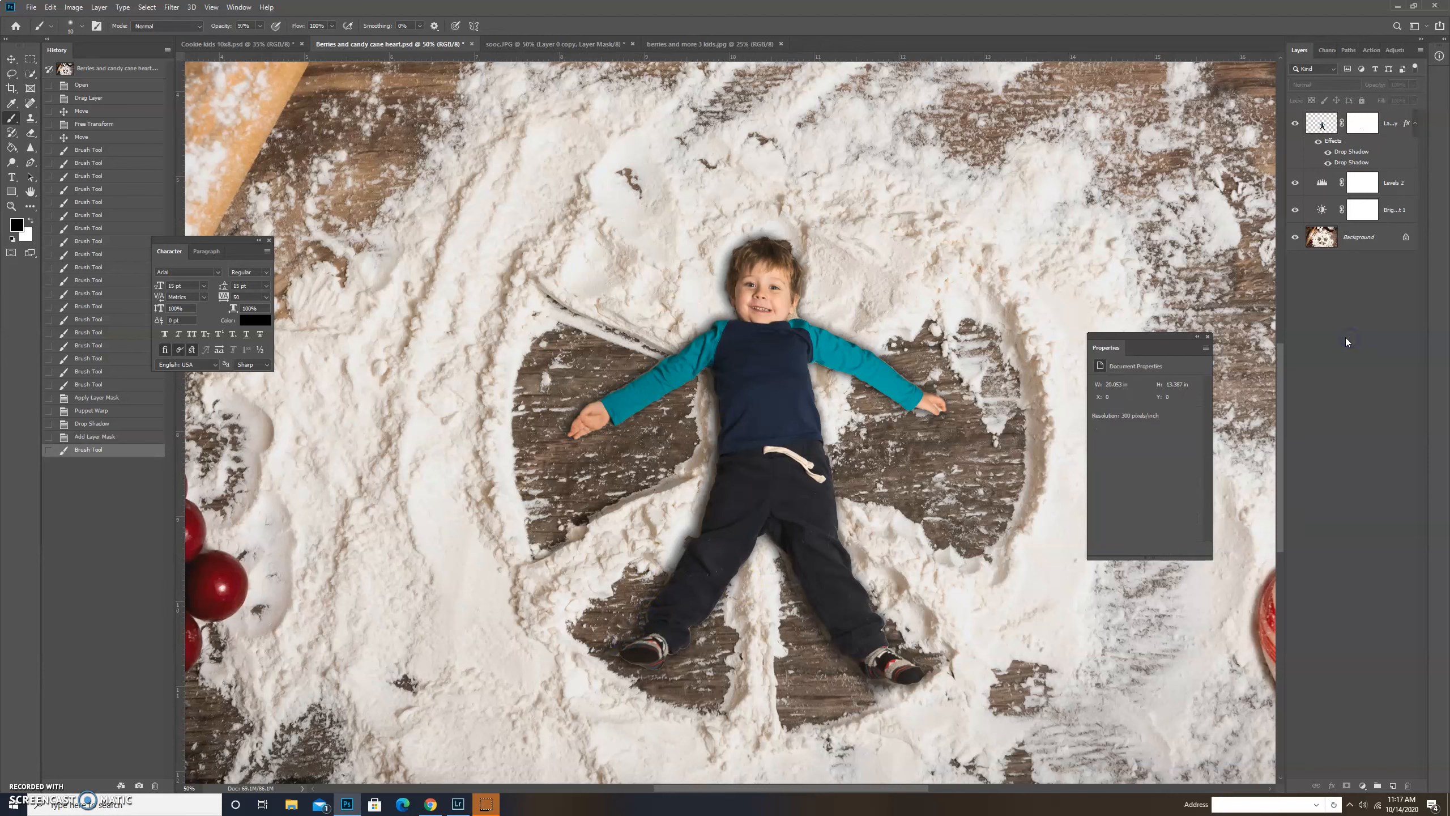
click(1317, 122)
click(1321, 314)
Step: Place the flour-dust image from the Desktop folder as an embedded object above the boy's layer
click(31, 6)
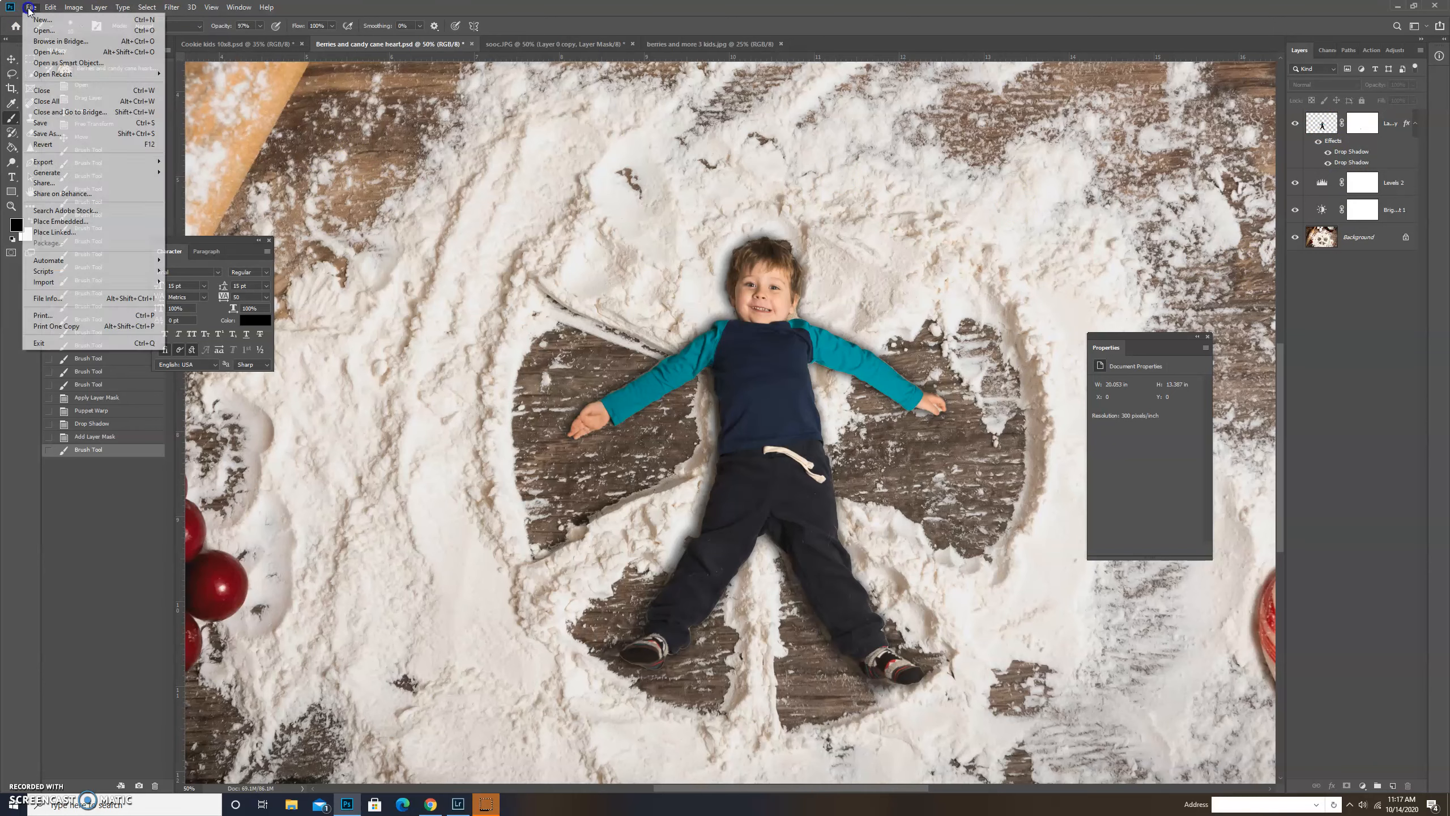
click(78, 225)
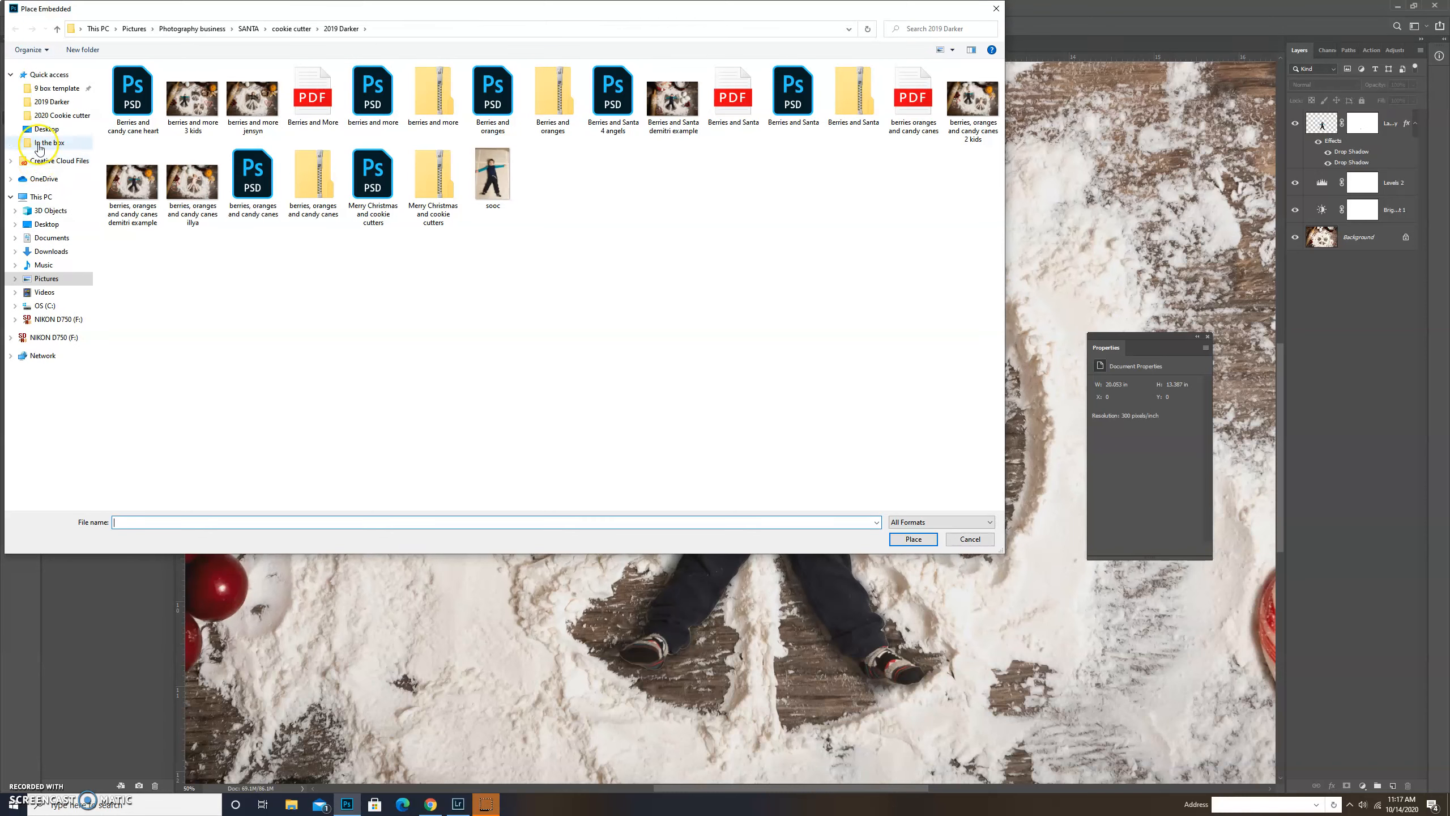
click(53, 223)
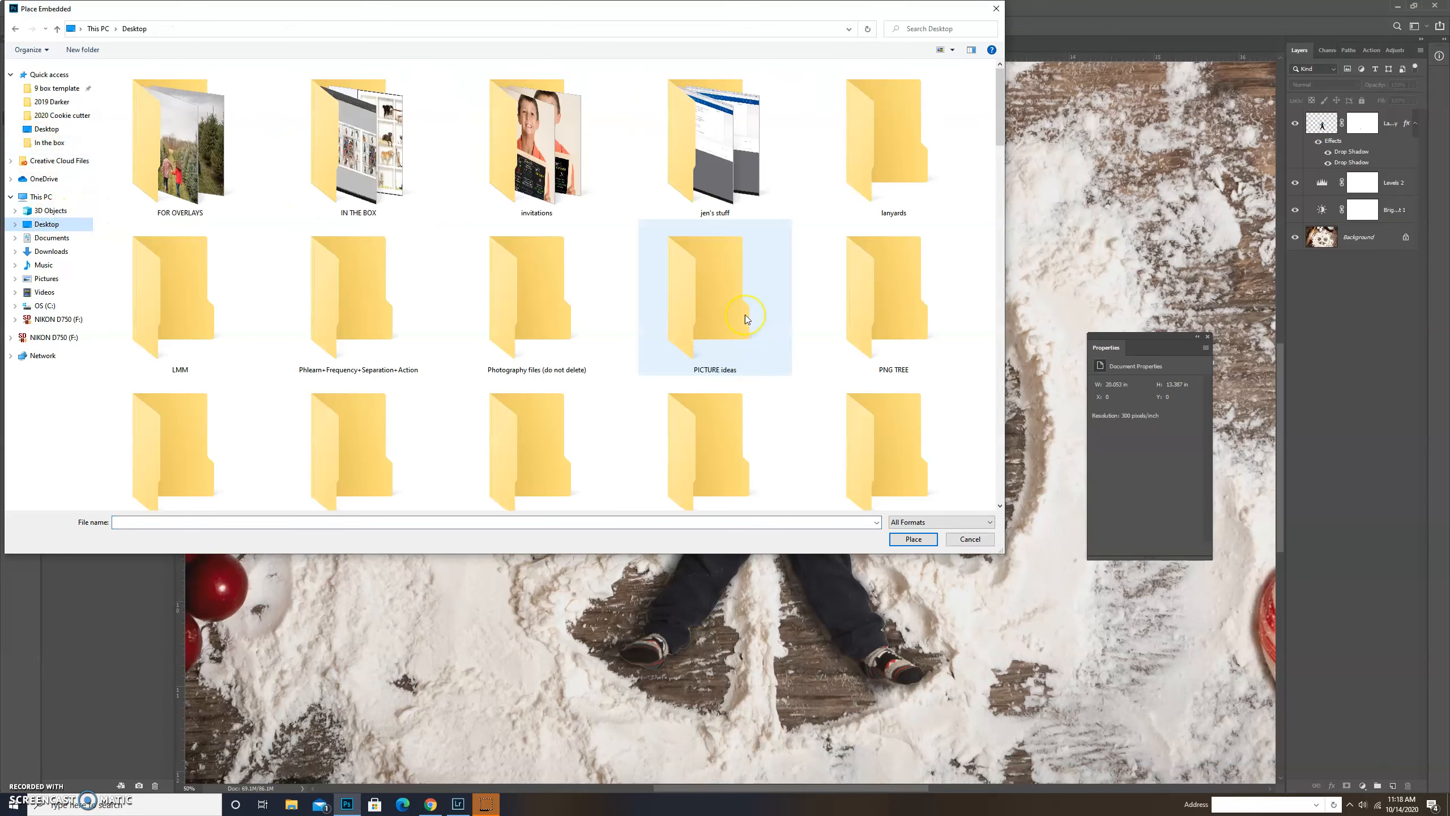
scroll(746, 318, down, 10)
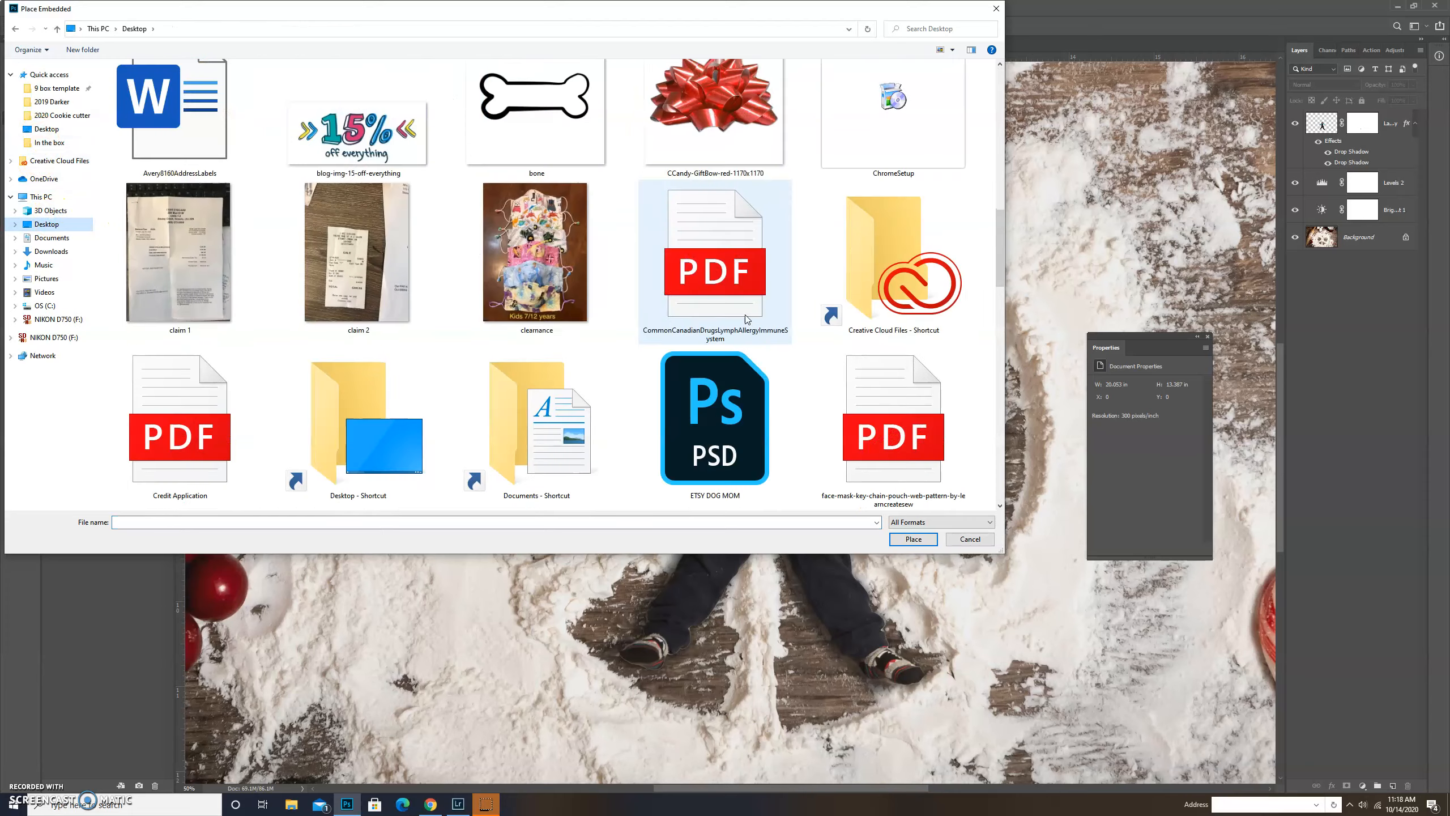
scroll(746, 316, down, 3)
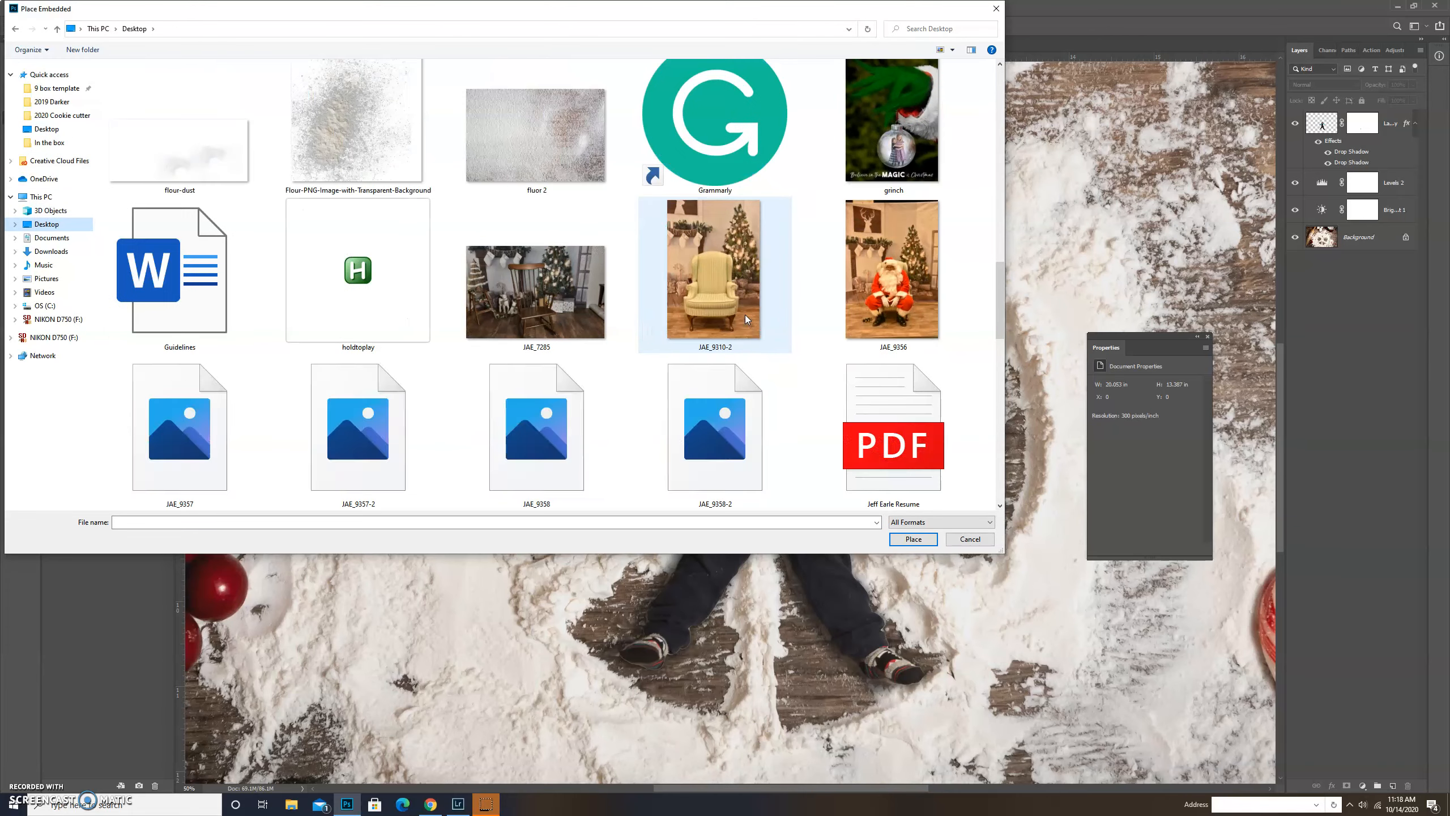
click(233, 195)
double_click(233, 196)
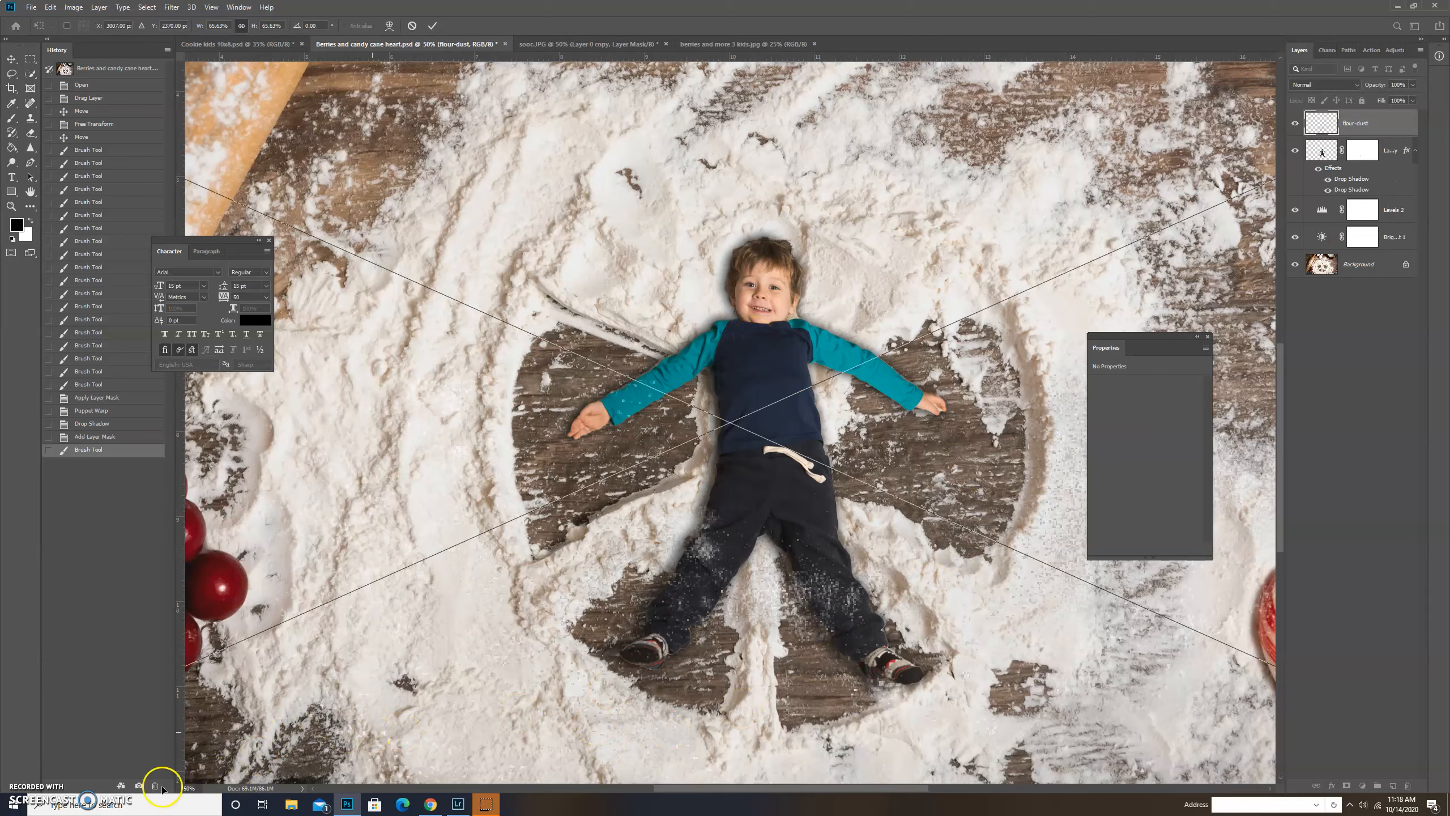
Step: Resize the flour dust, position it over the boy's legs and commit the placement
key(ctrl+minus)
key(ctrl+minus)
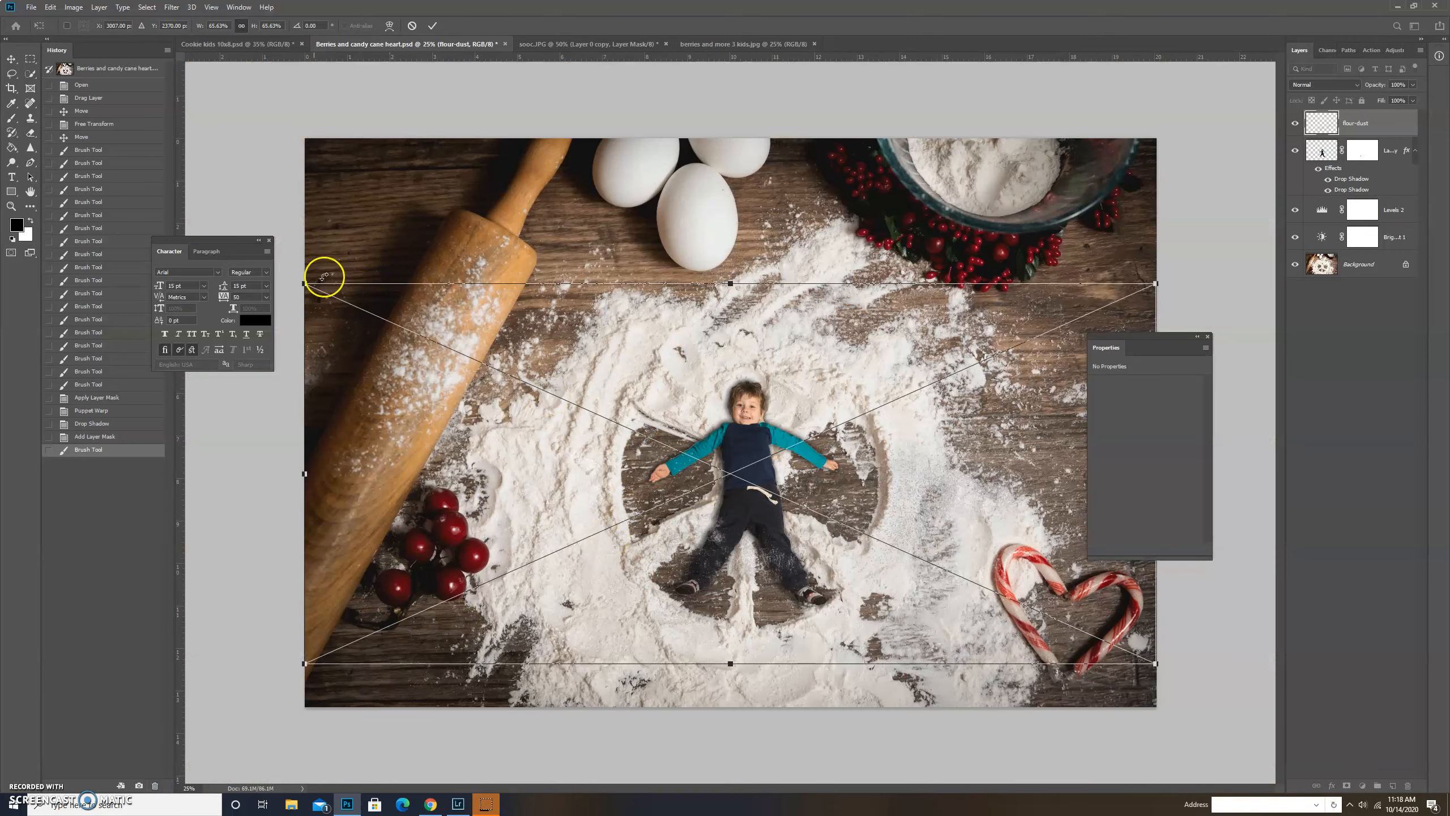
drag(303, 282, 472, 357)
mouse_move(869, 487)
mouse_down()
mouse_move(796, 478)
mouse_move(726, 507)
mouse_move(724, 540)
mouse_move(755, 537)
mouse_move(739, 530)
mouse_up()
key(Return)
key(b)
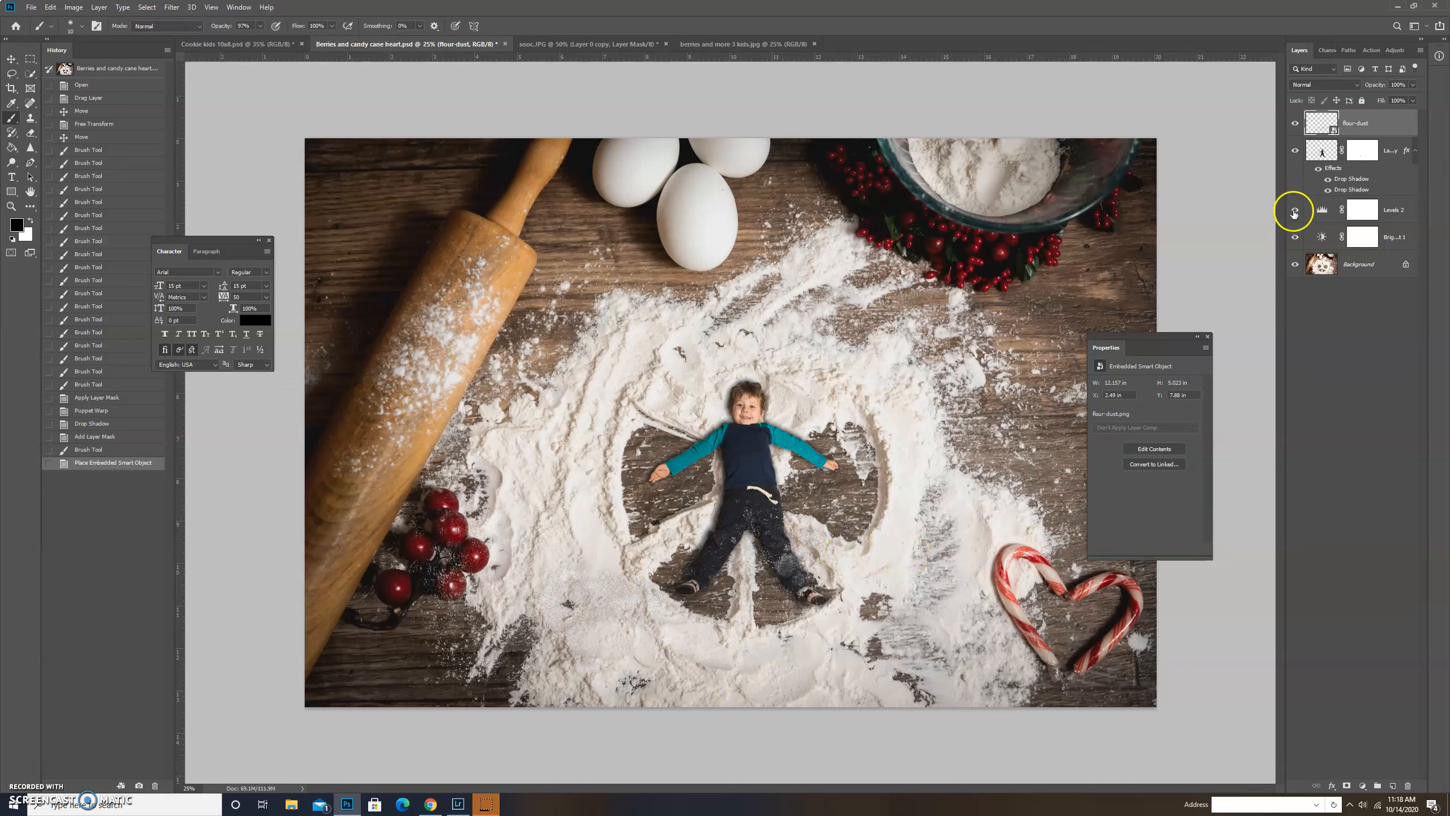
Step: Lower the flour-dust layer's opacity to 67% and deselect the layer
click(1412, 84)
drag(1397, 98, 1396, 99)
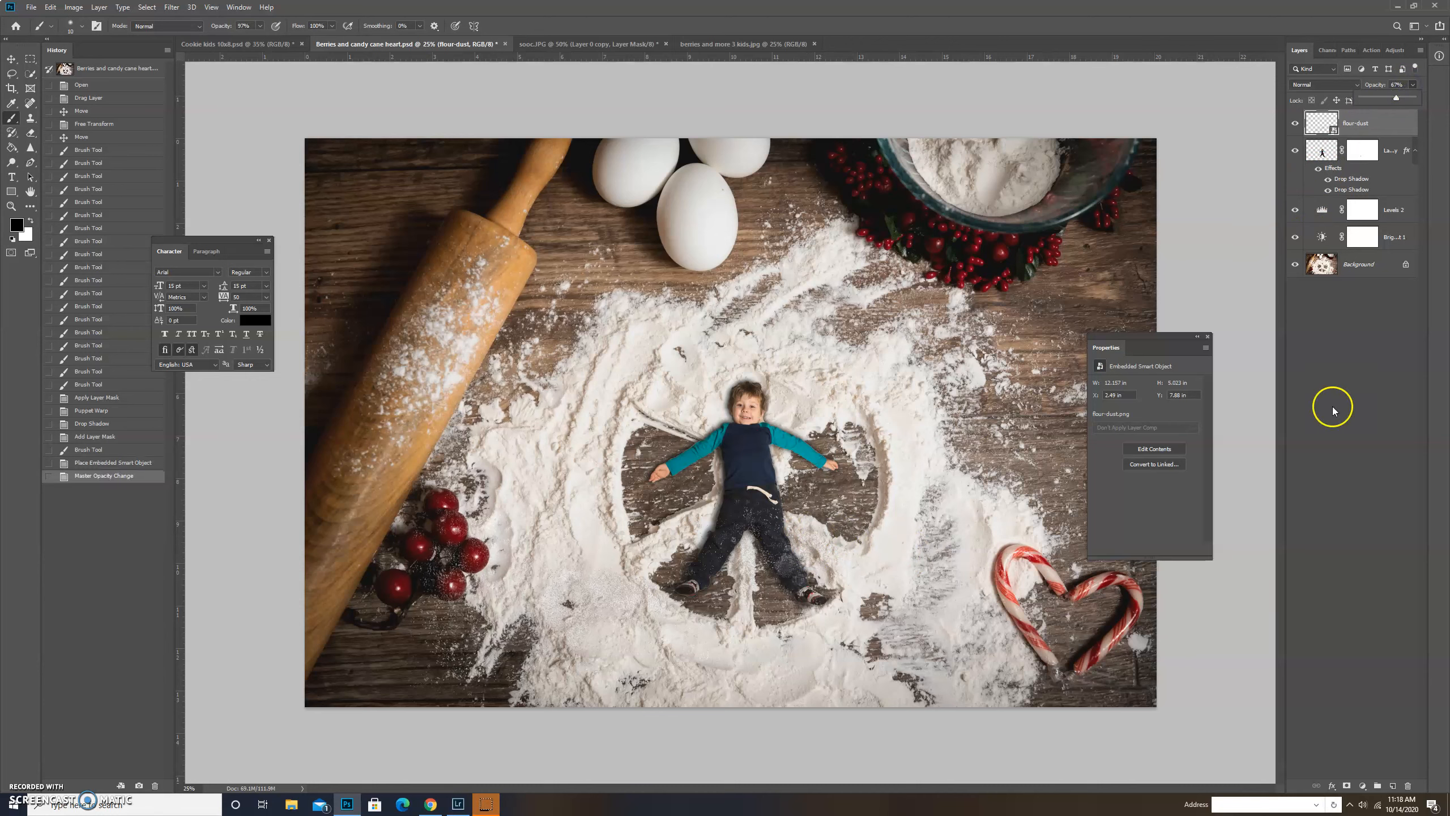
click(1326, 430)
Step: Examine the flour dust at 60% zoom on the boy's trousers and on the backdrop around and below him
drag(197, 788, 153, 786)
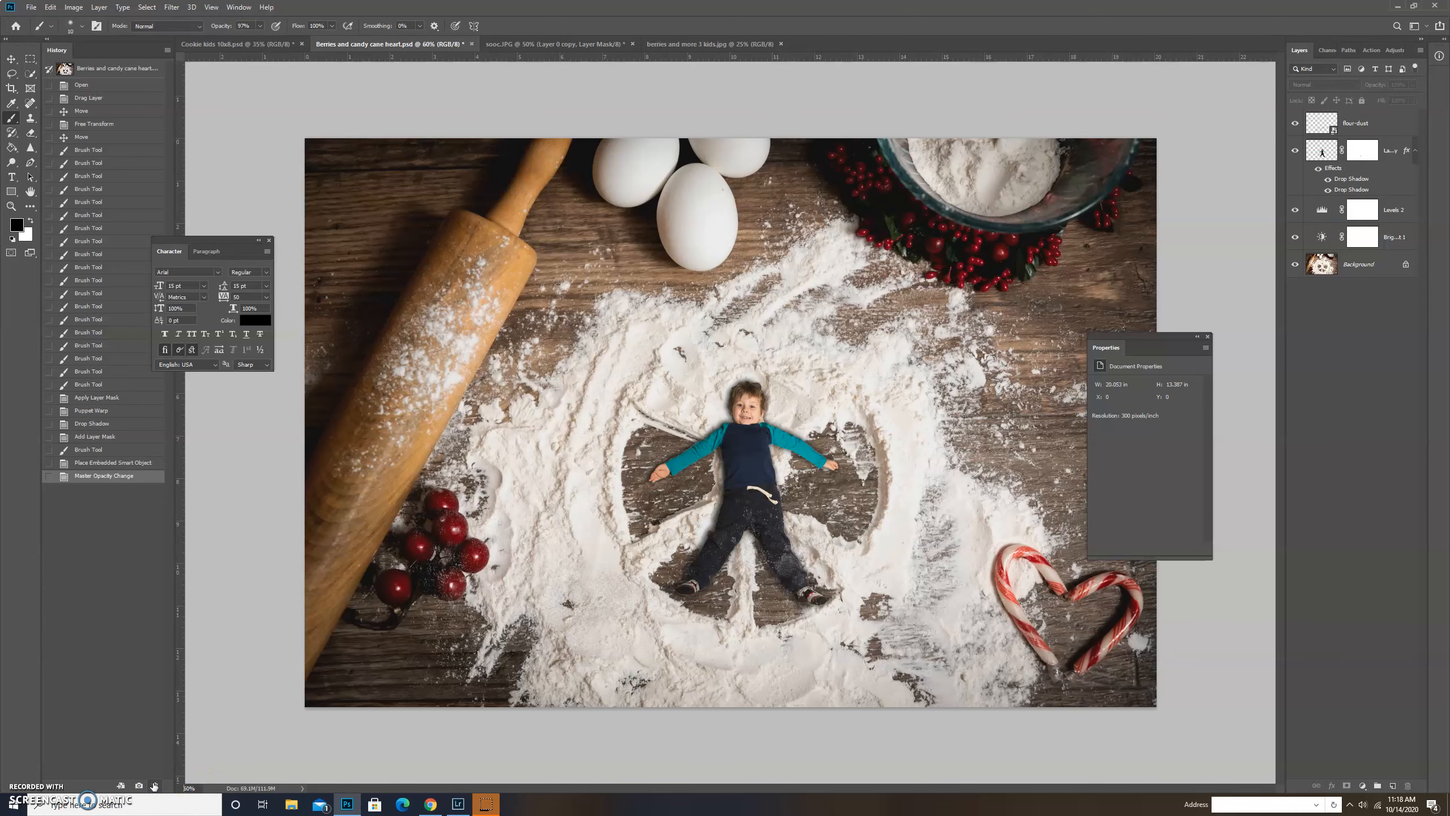
scroll(705, 557, down, 4)
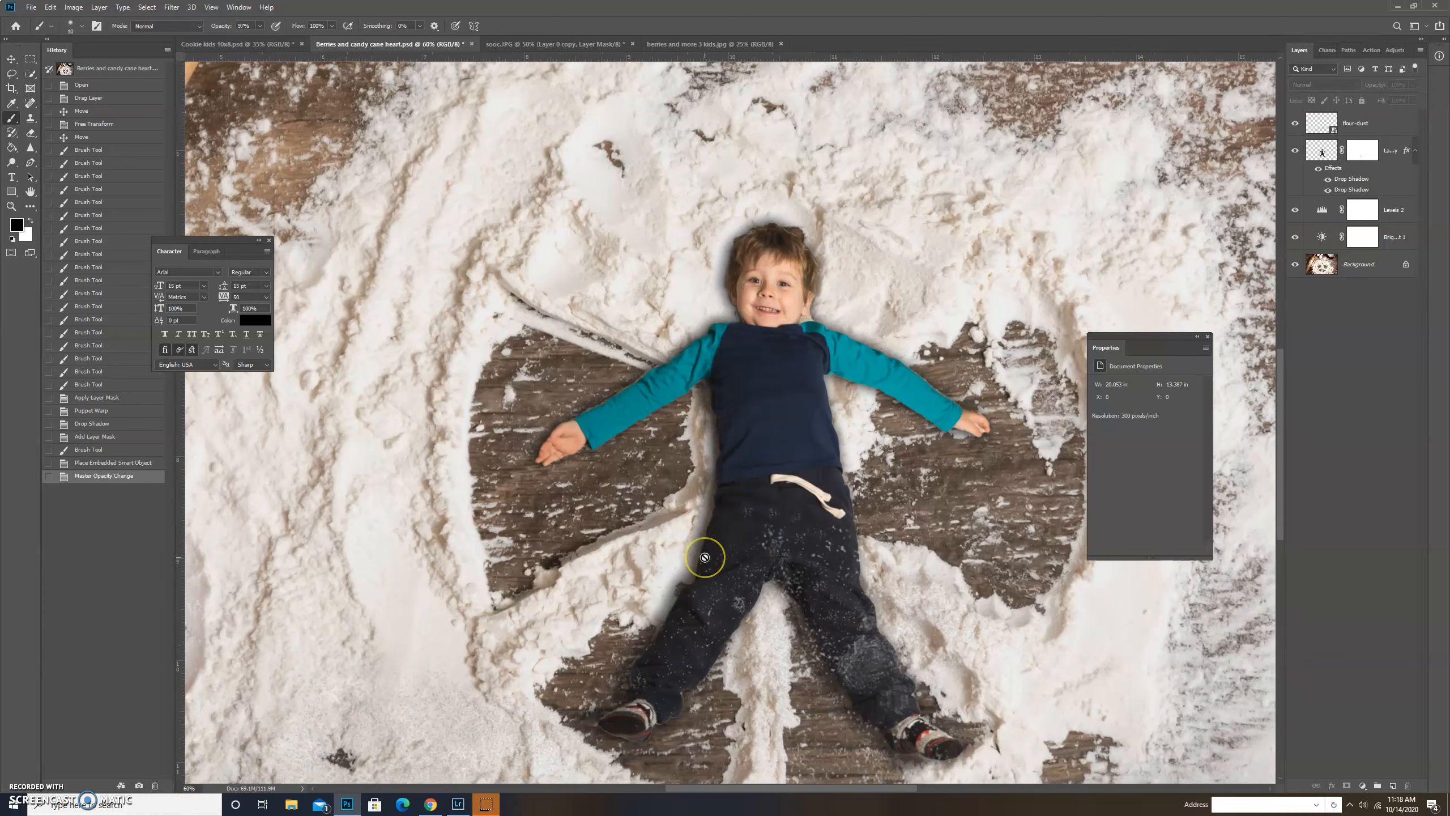
scroll(706, 557, down, 2)
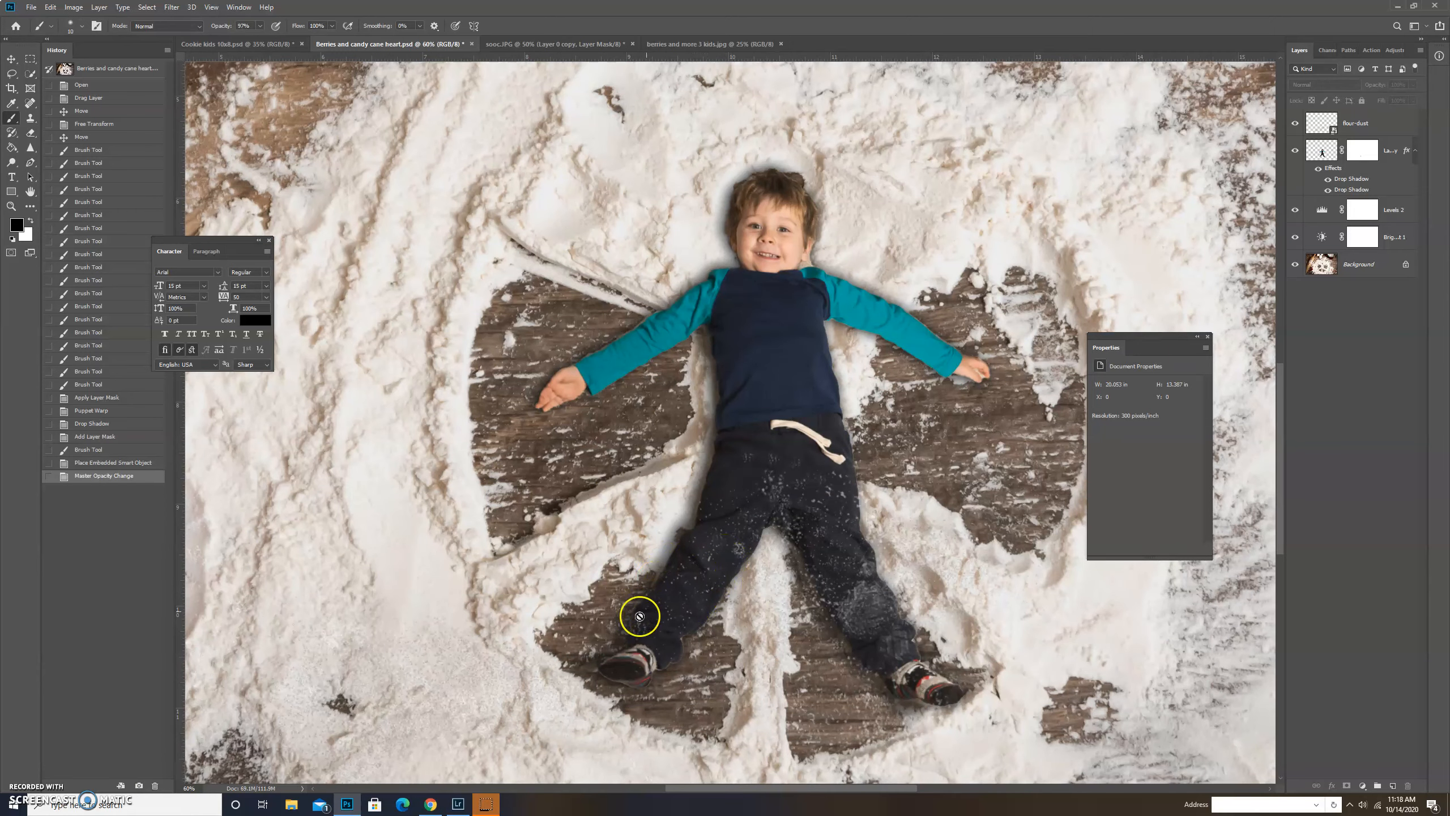
scroll(663, 639, down, 2)
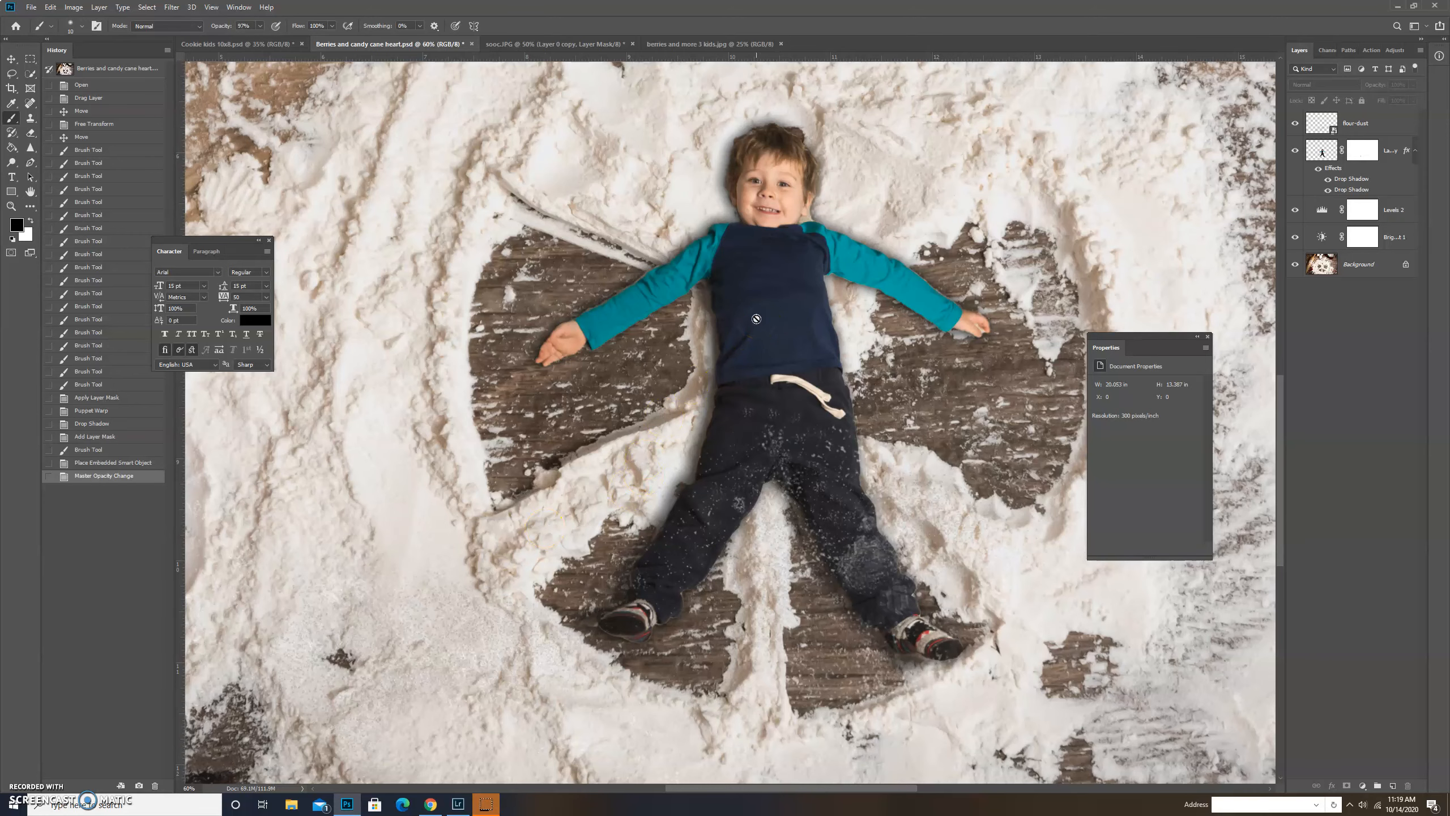
scroll(718, 544, down, 1)
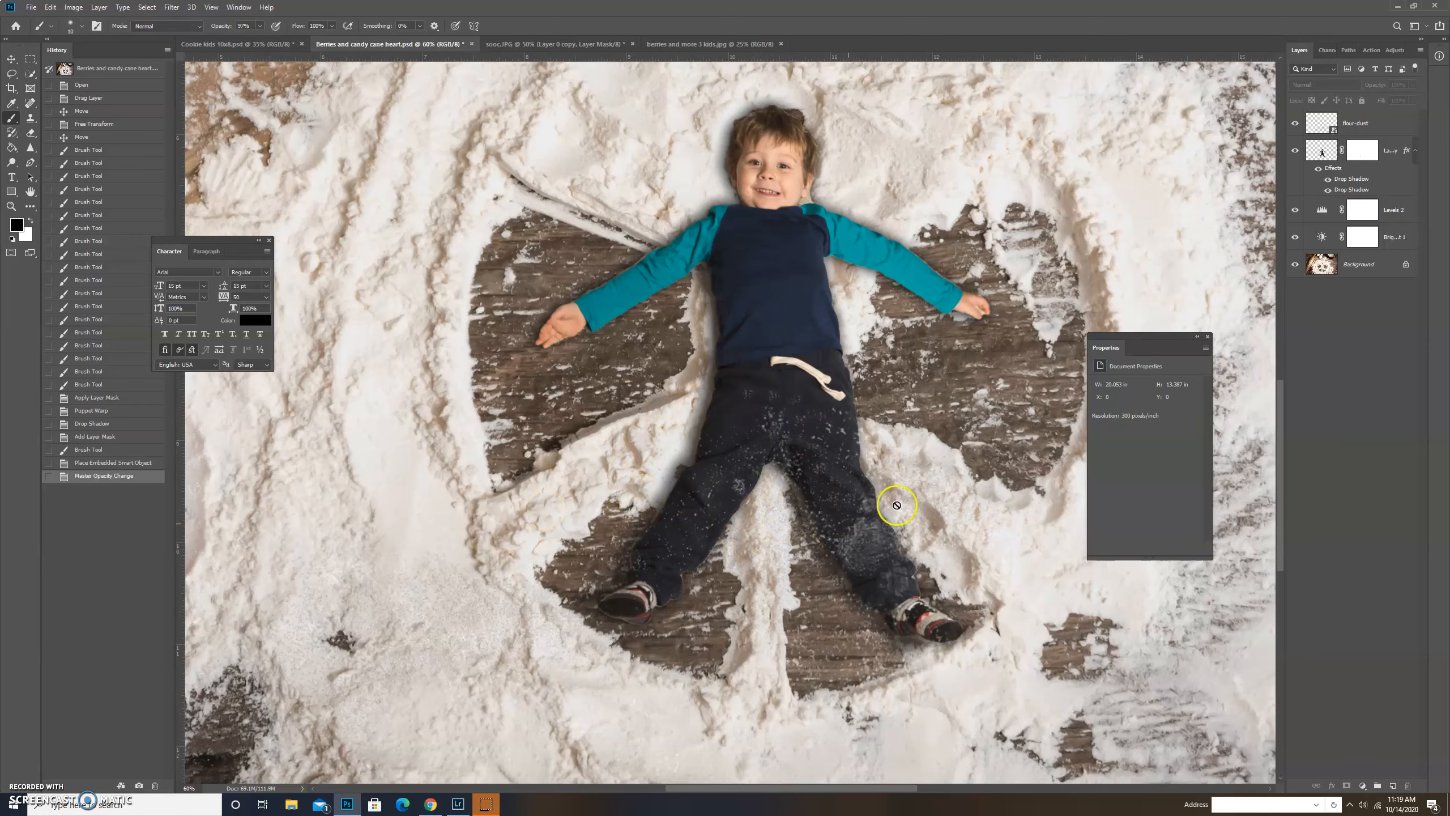
scroll(1220, 368, down, 1)
scroll(561, 485, down, 2)
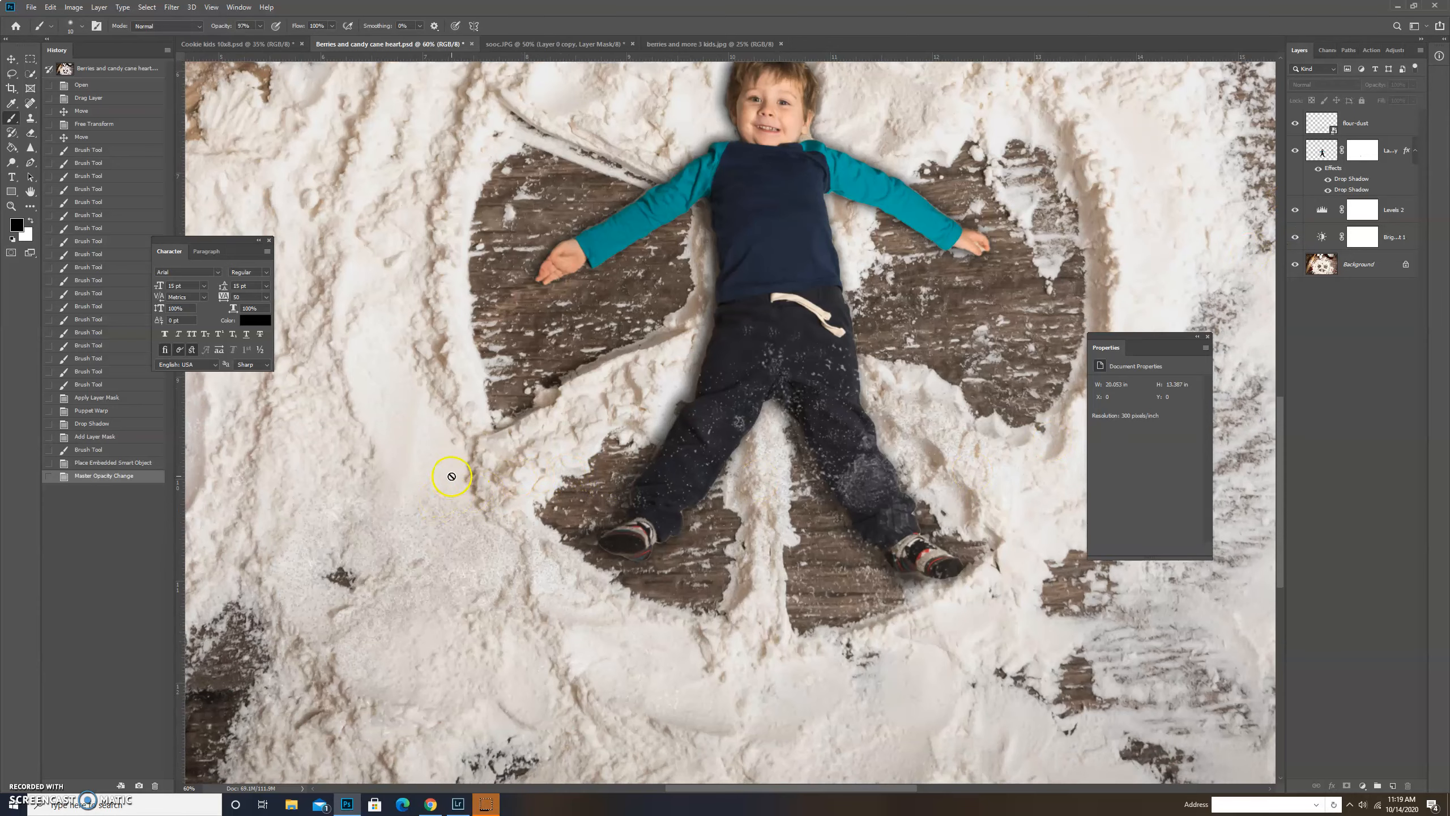
scroll(448, 510, down, 1)
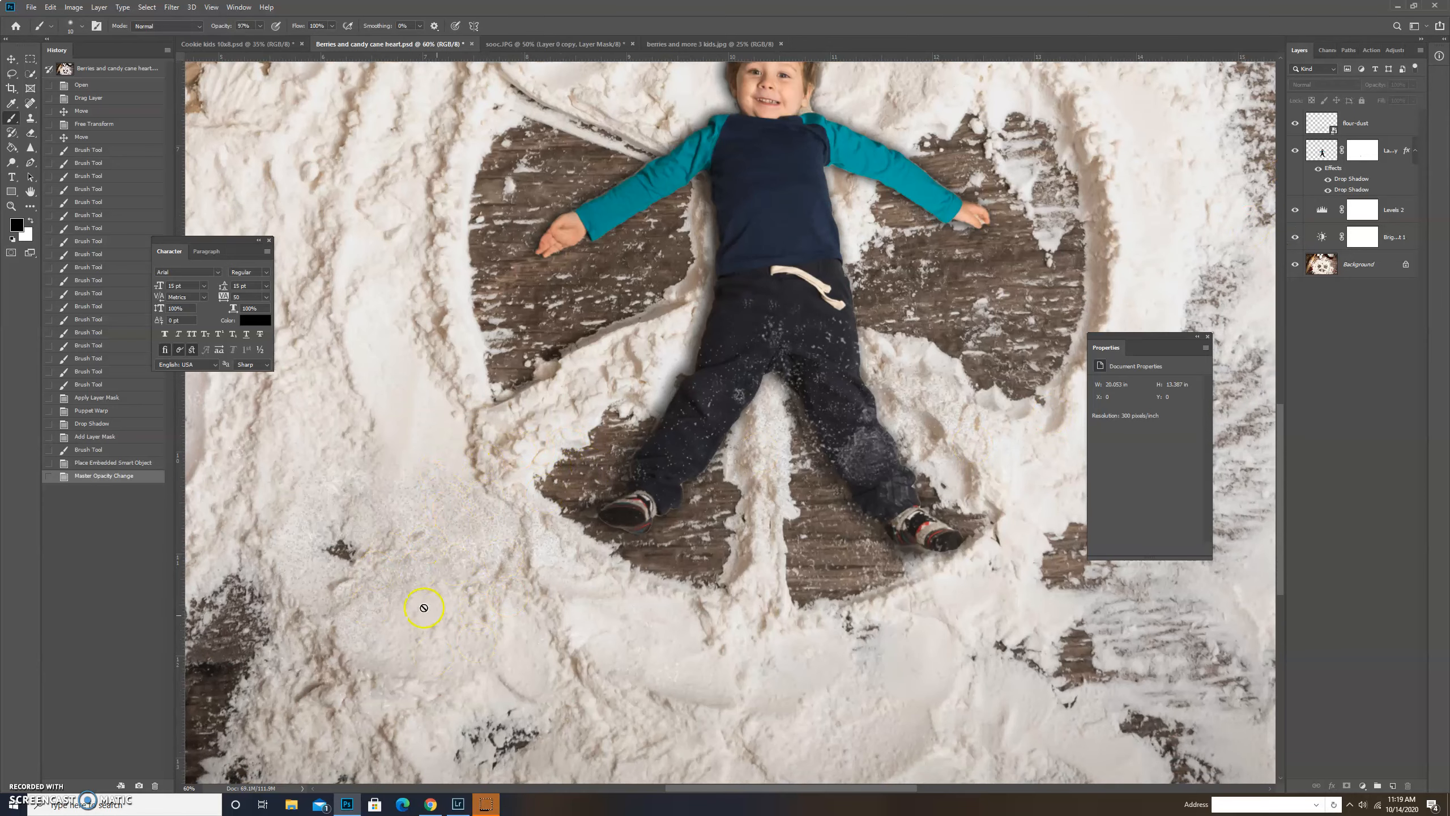
Step: Add a layer mask to the flour-dust layer and paint out the excess dust beside and below the image-left leg using a large black brush at 100% opacity
click(1320, 123)
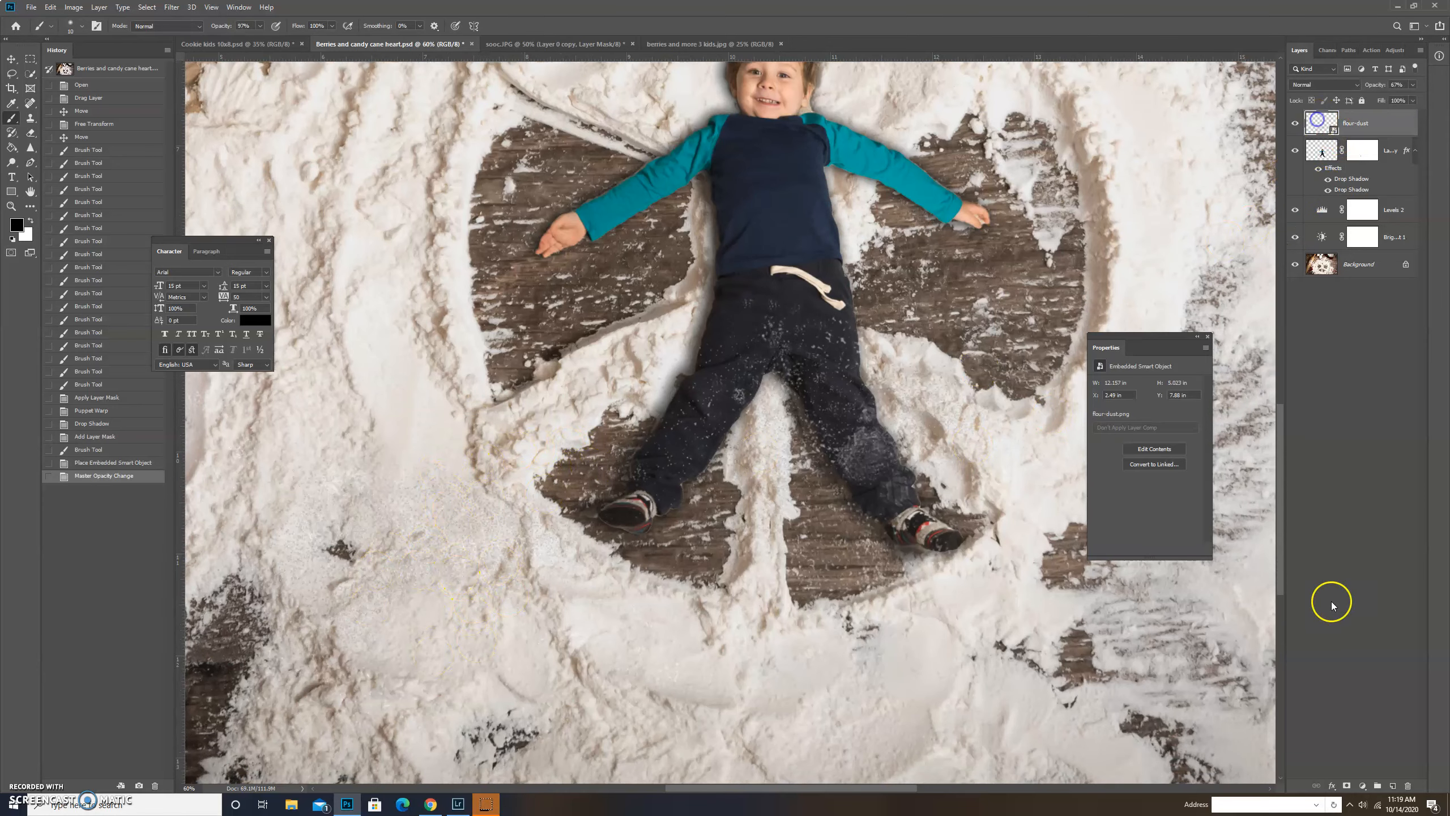
click(1346, 785)
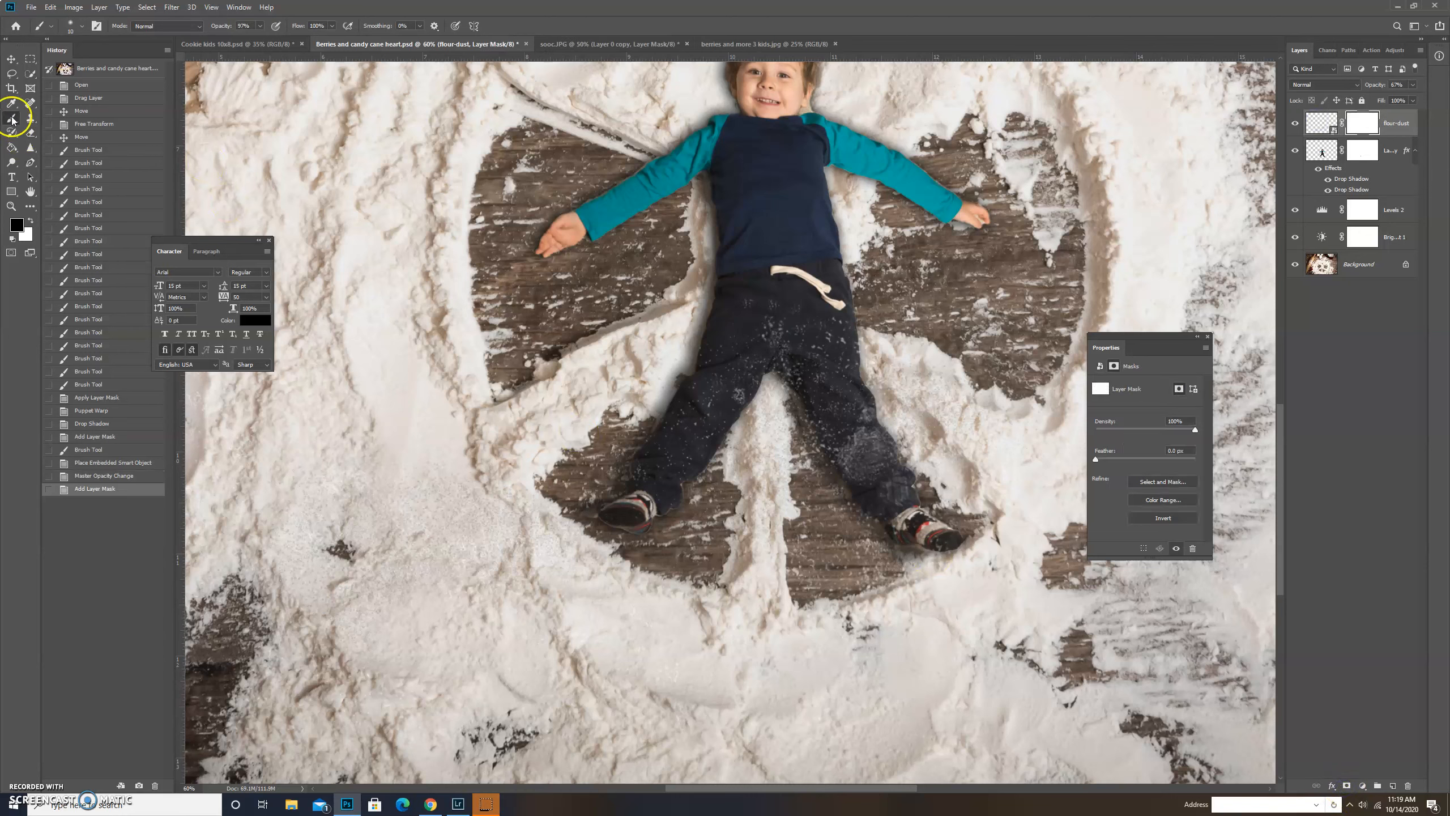
click(260, 25)
click(276, 46)
key(bracketright)
key(bracketright)
key(bracketright)
key(bracketright)
key(bracketright)
key(bracketright)
key(bracketright)
key(bracketright)
mouse_move(379, 498)
mouse_down()
mouse_move(363, 546)
mouse_move(320, 572)
mouse_move(301, 664)
mouse_up()
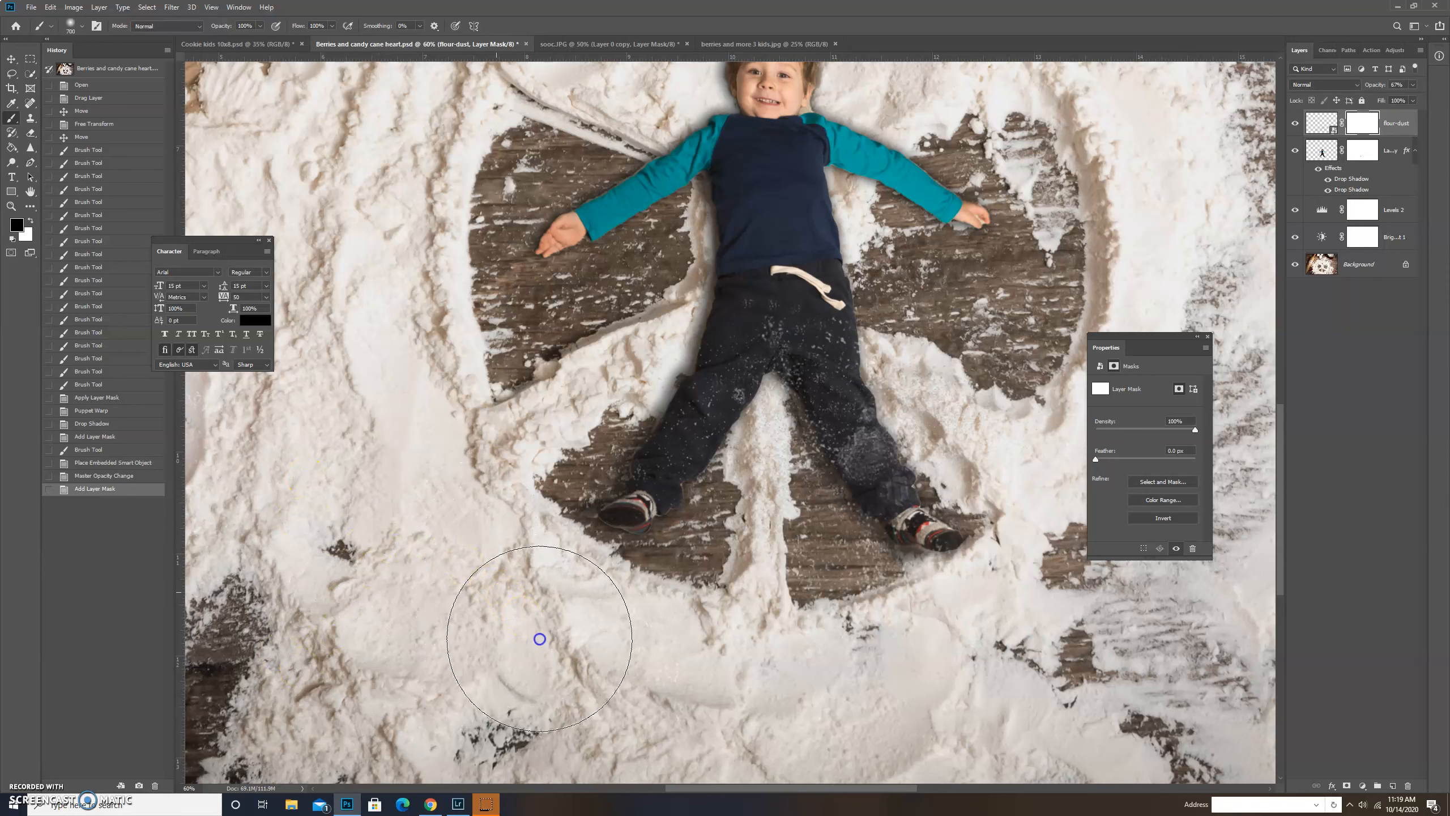
mouse_move(698, 719)
mouse_down()
mouse_move(896, 738)
mouse_move(265, 570)
mouse_move(224, 689)
mouse_move(228, 669)
mouse_up()
mouse_move(419, 401)
mouse_down()
mouse_move(440, 417)
mouse_move(411, 475)
mouse_up()
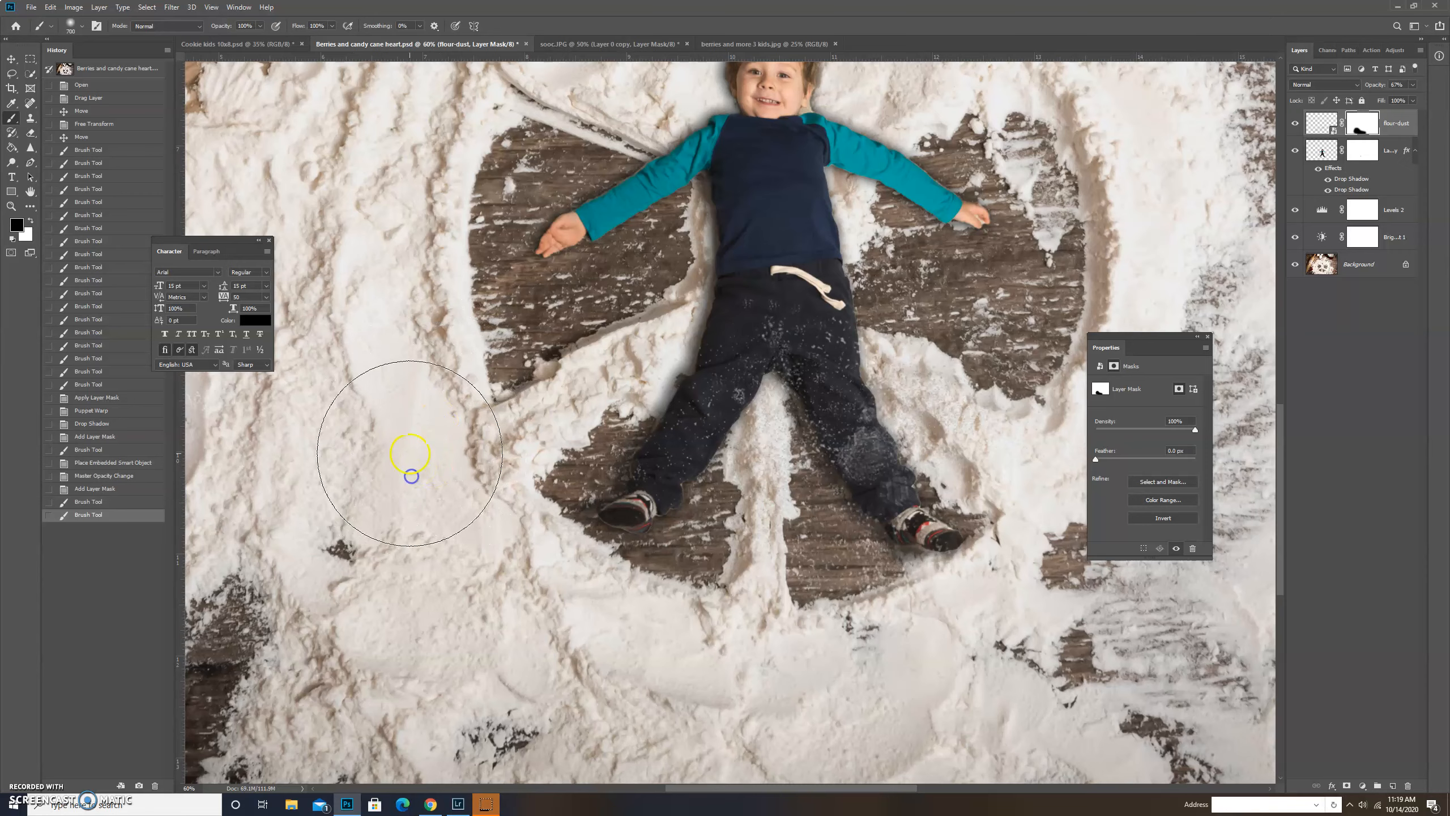
scroll(415, 495, down, 1)
scroll(416, 495, up, 5)
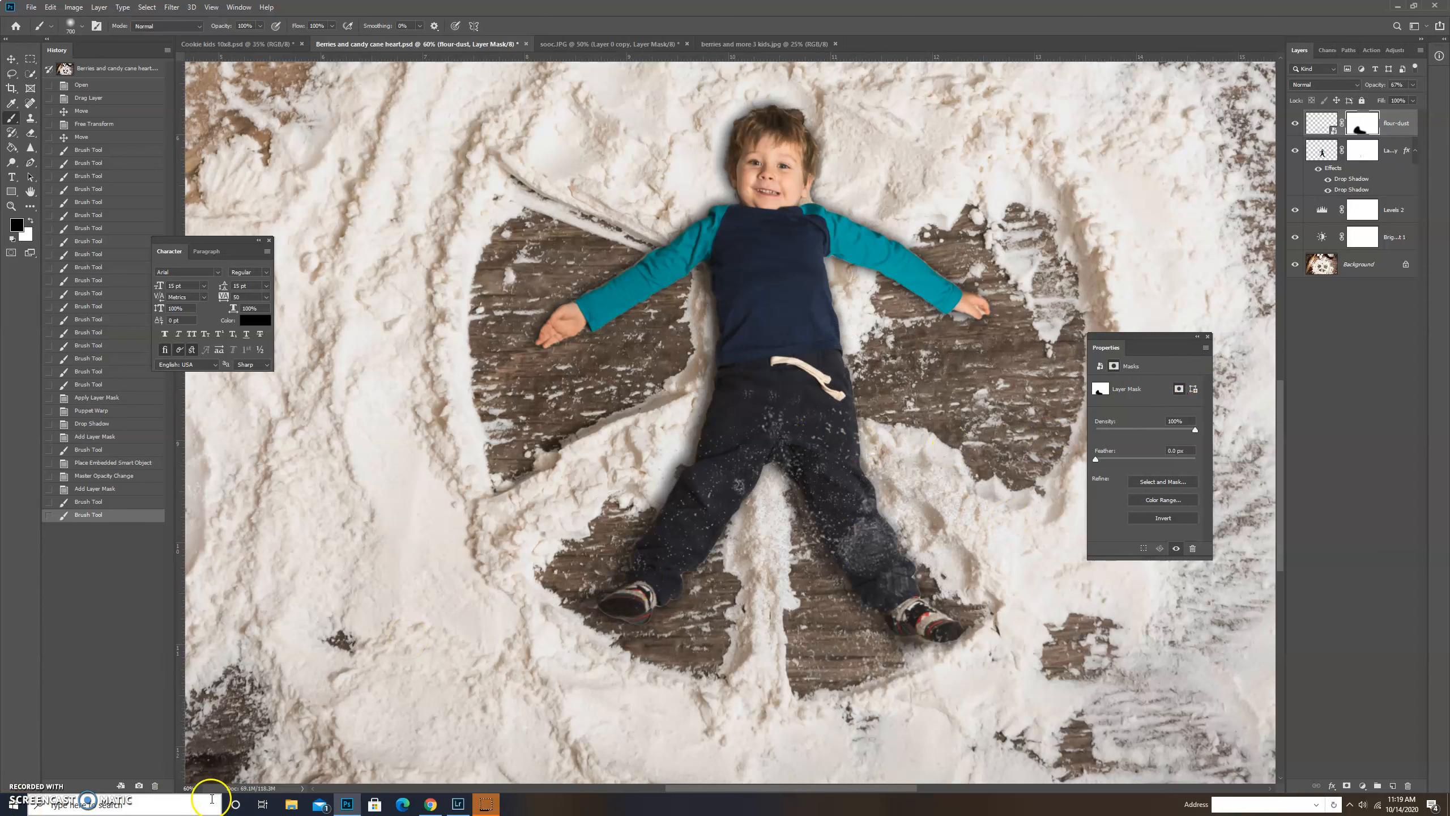
Step: Create a new empty layer and move it to the top of the layer stack, viewing the image at 40%
click(191, 788)
text(40)
key(Return)
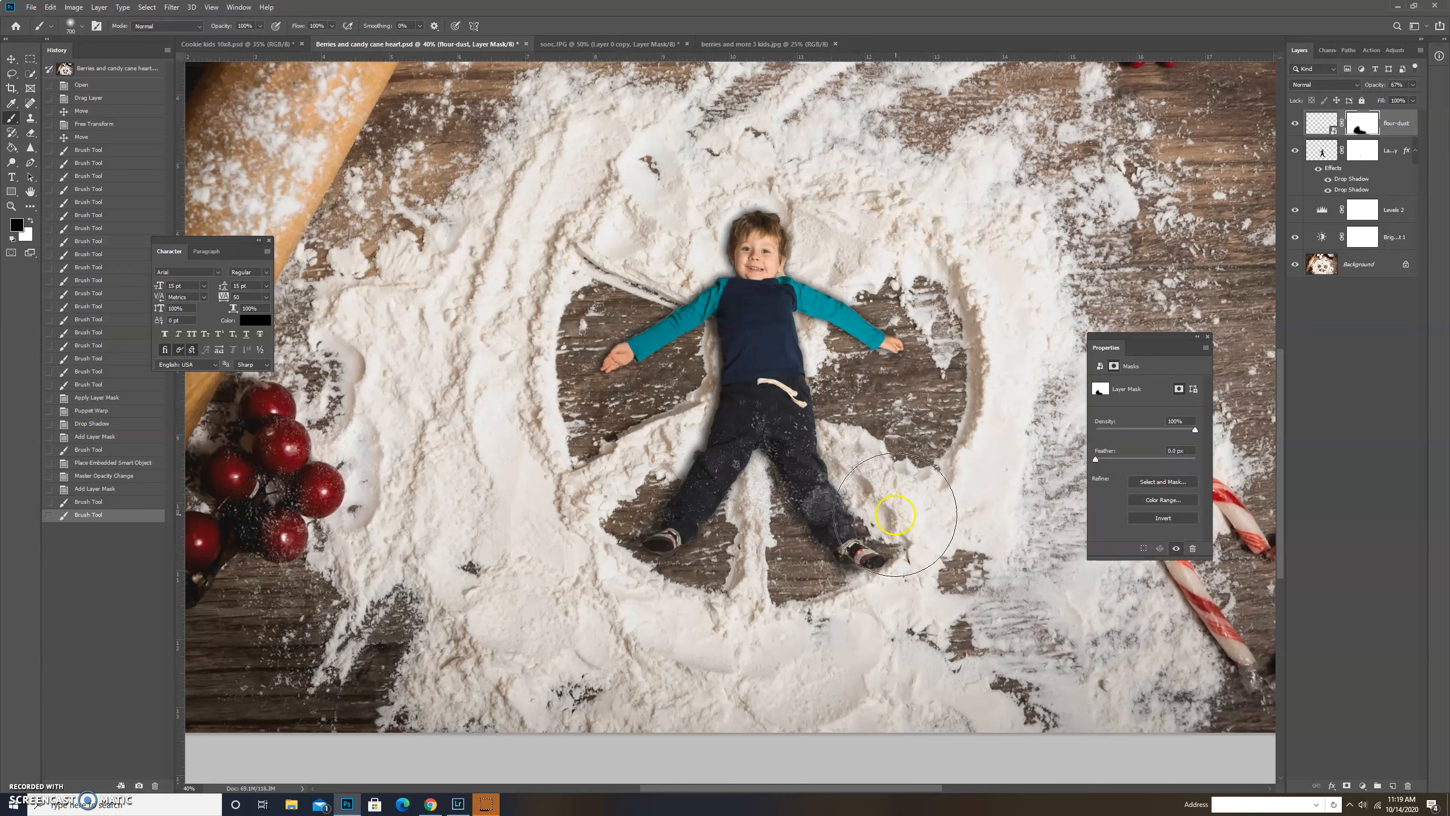
click(11, 59)
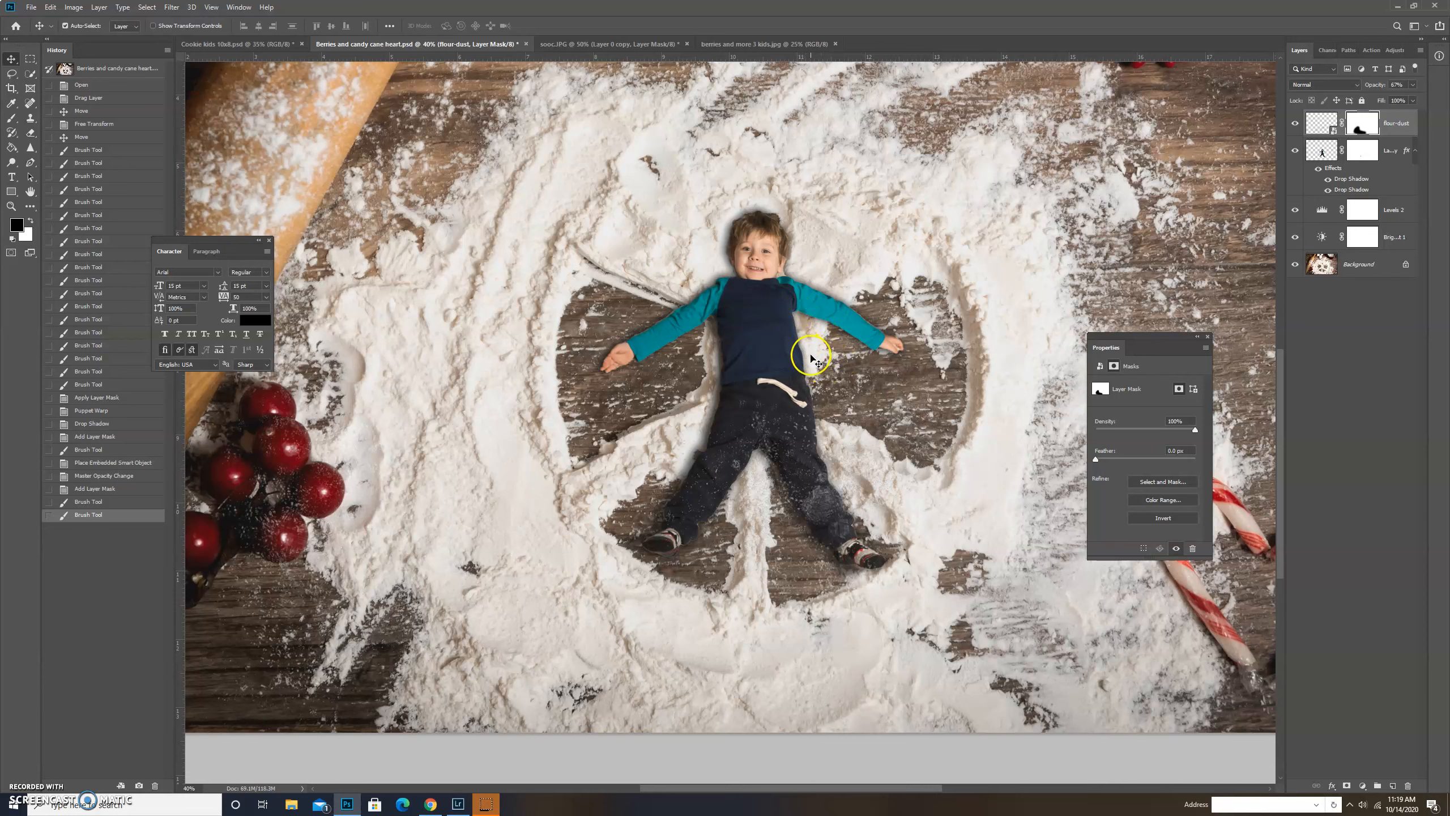
click(1323, 152)
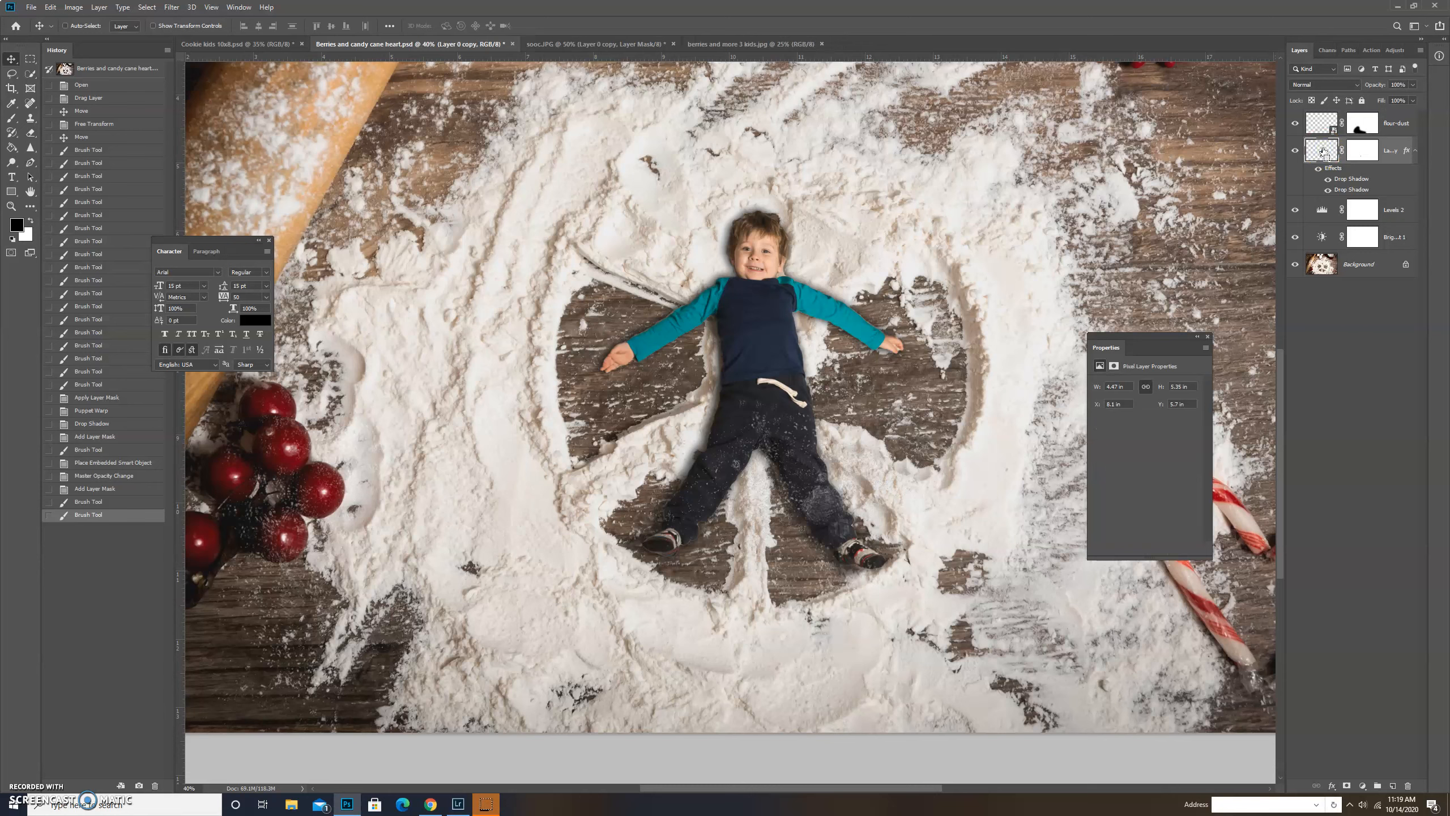
key(ctrl+shift+n)
key(Return)
drag(1355, 153, 1355, 116)
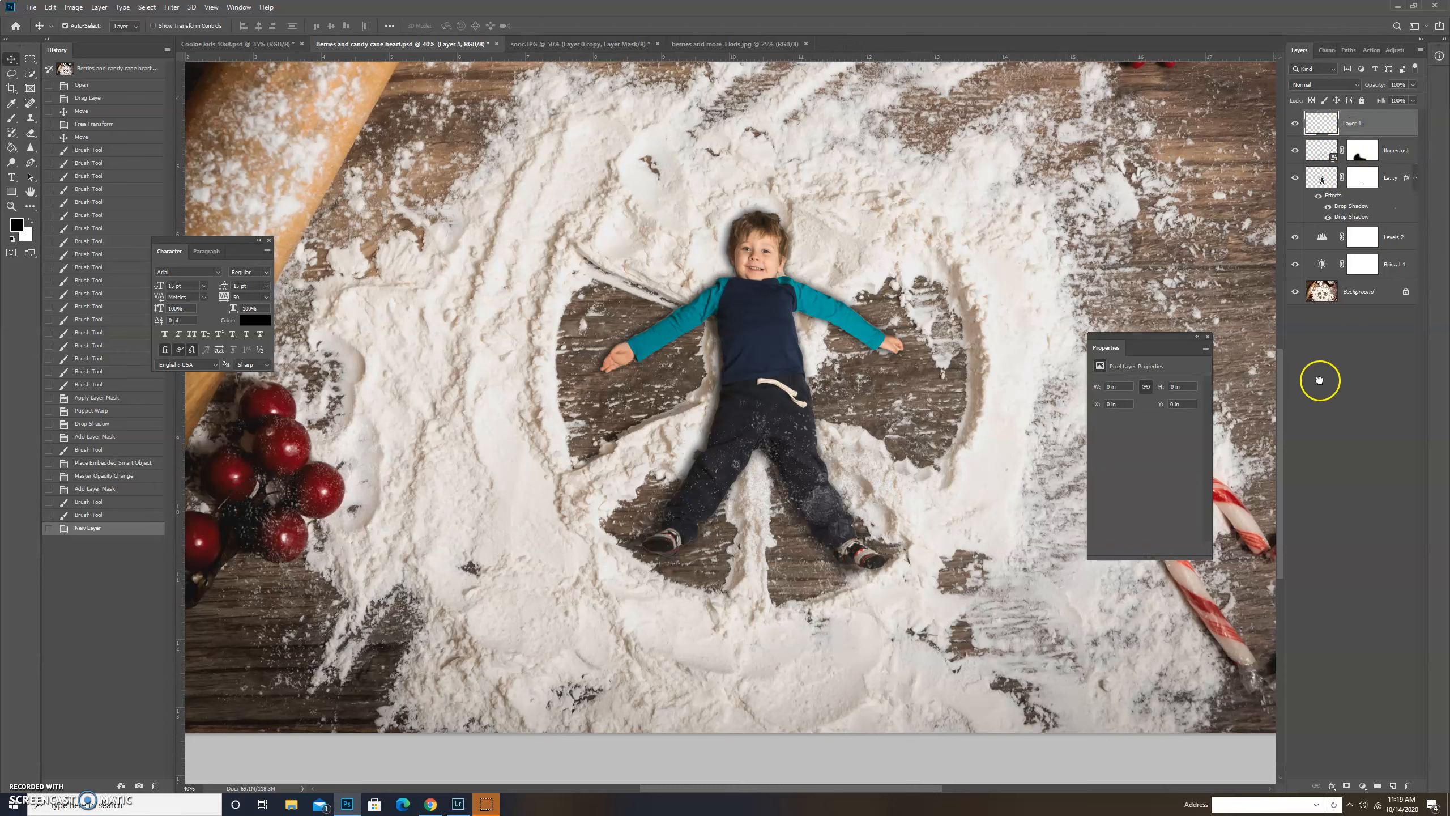
Step: Hide the boy's layer and extend the image-right wing's wood toward the torso on the new layer using the Clone Stamp
click(30, 118)
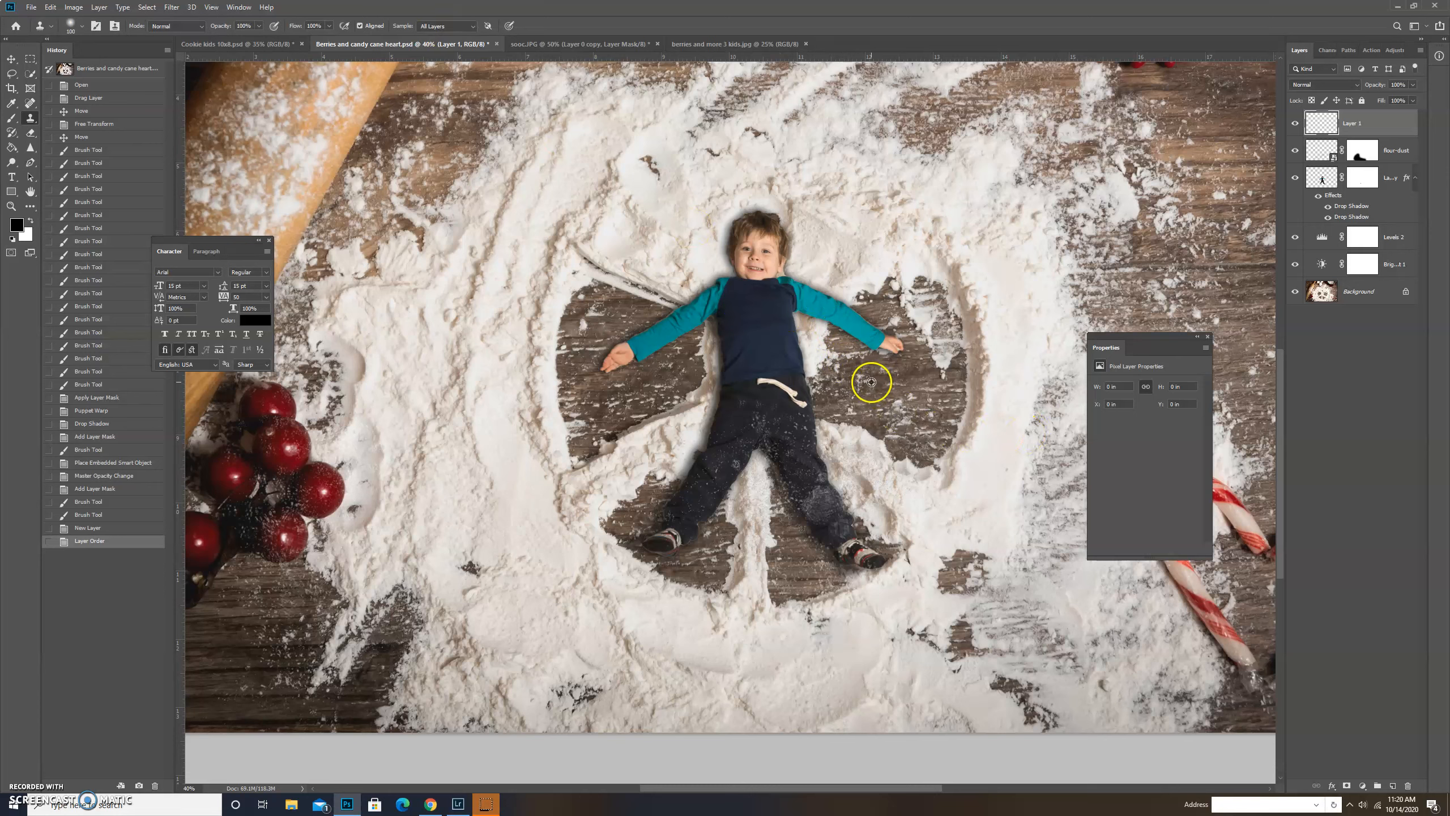
click(1295, 178)
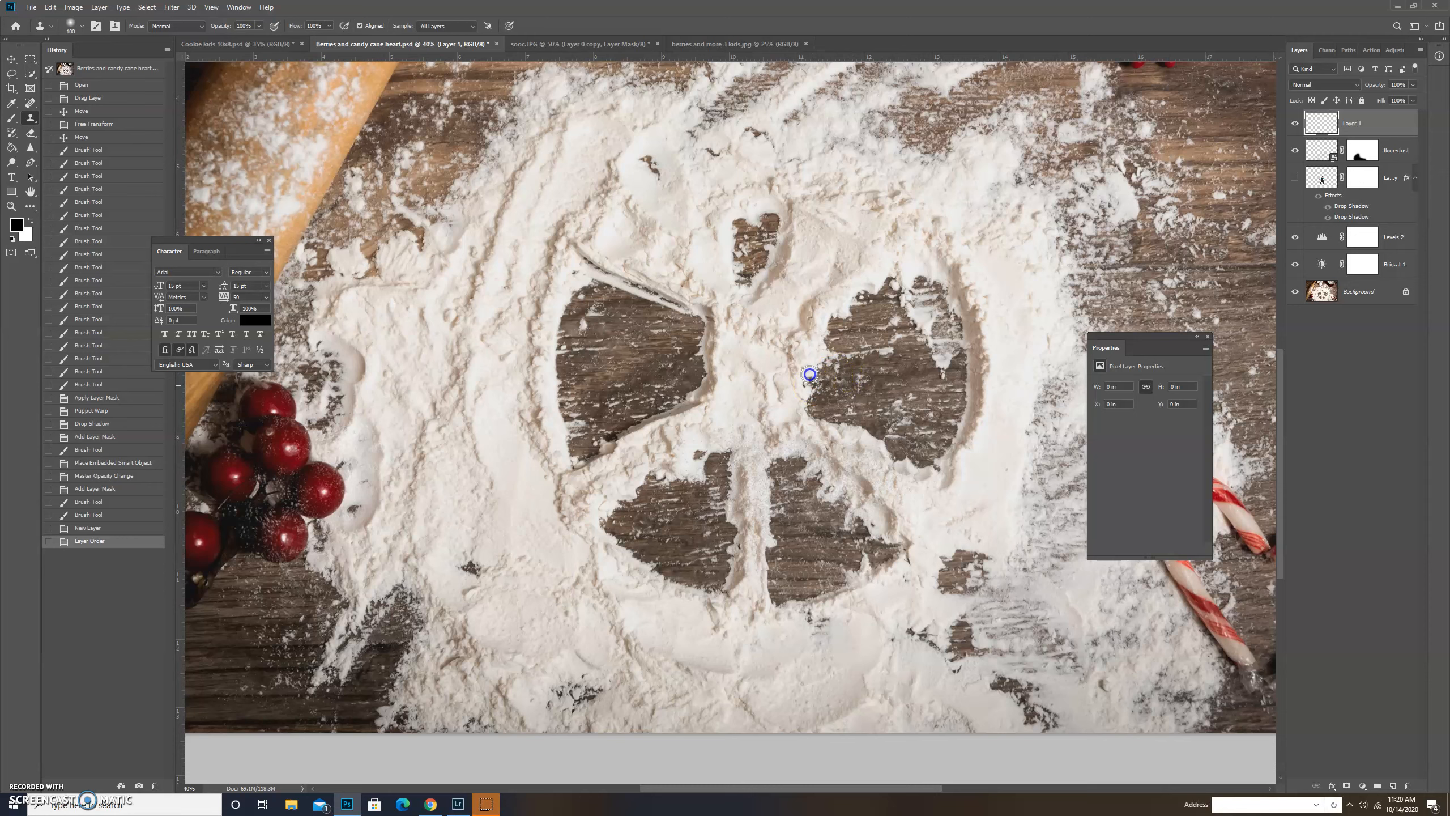
drag(813, 385, 808, 359)
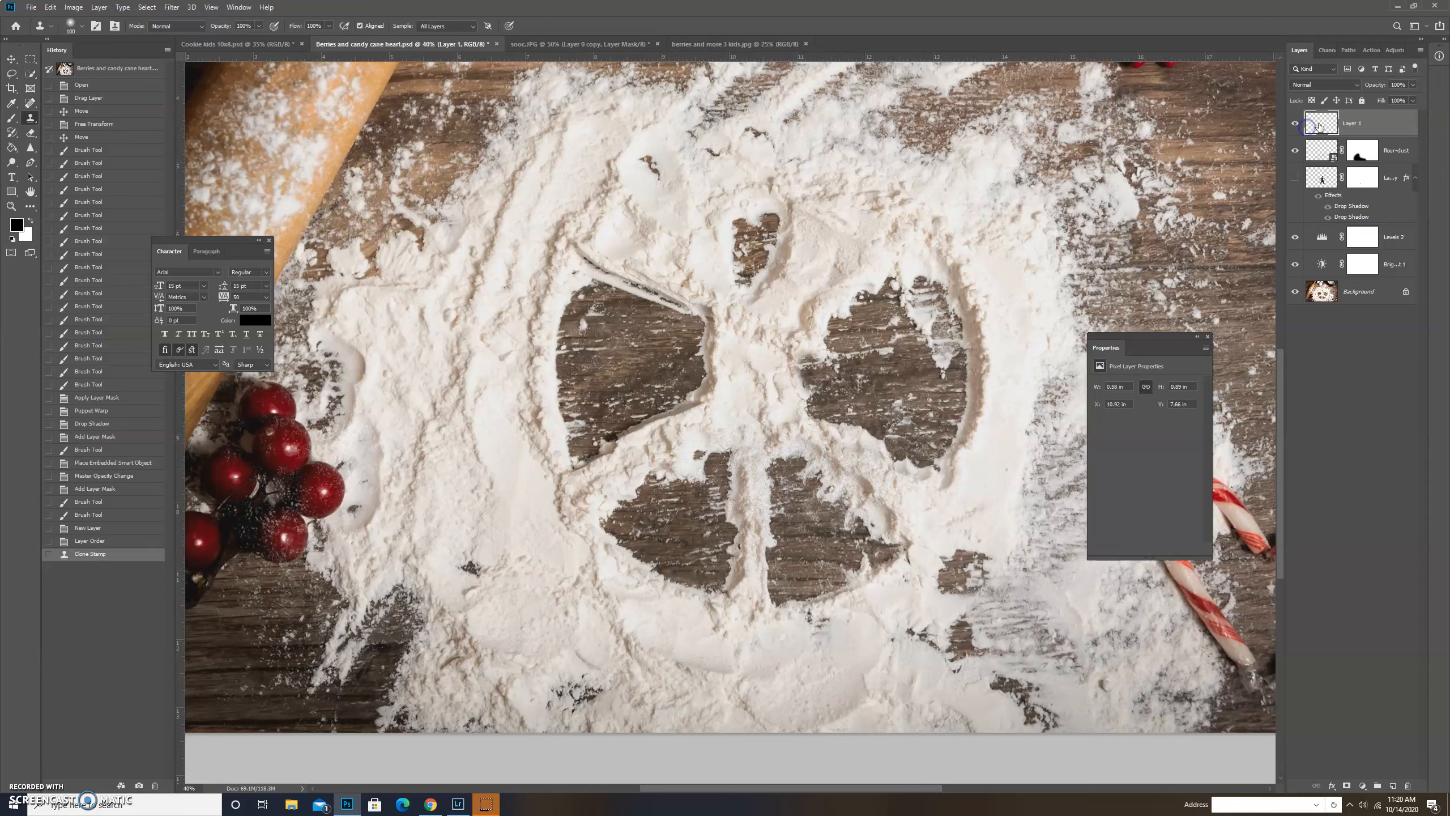
key(bracketright)
key(bracketright)
key(bracketright)
key(bracketright)
alt+click(866, 363)
mouse_move(821, 357)
mouse_down()
mouse_move(828, 325)
mouse_move(806, 328)
mouse_move(793, 343)
mouse_move(830, 330)
mouse_move(838, 343)
mouse_up()
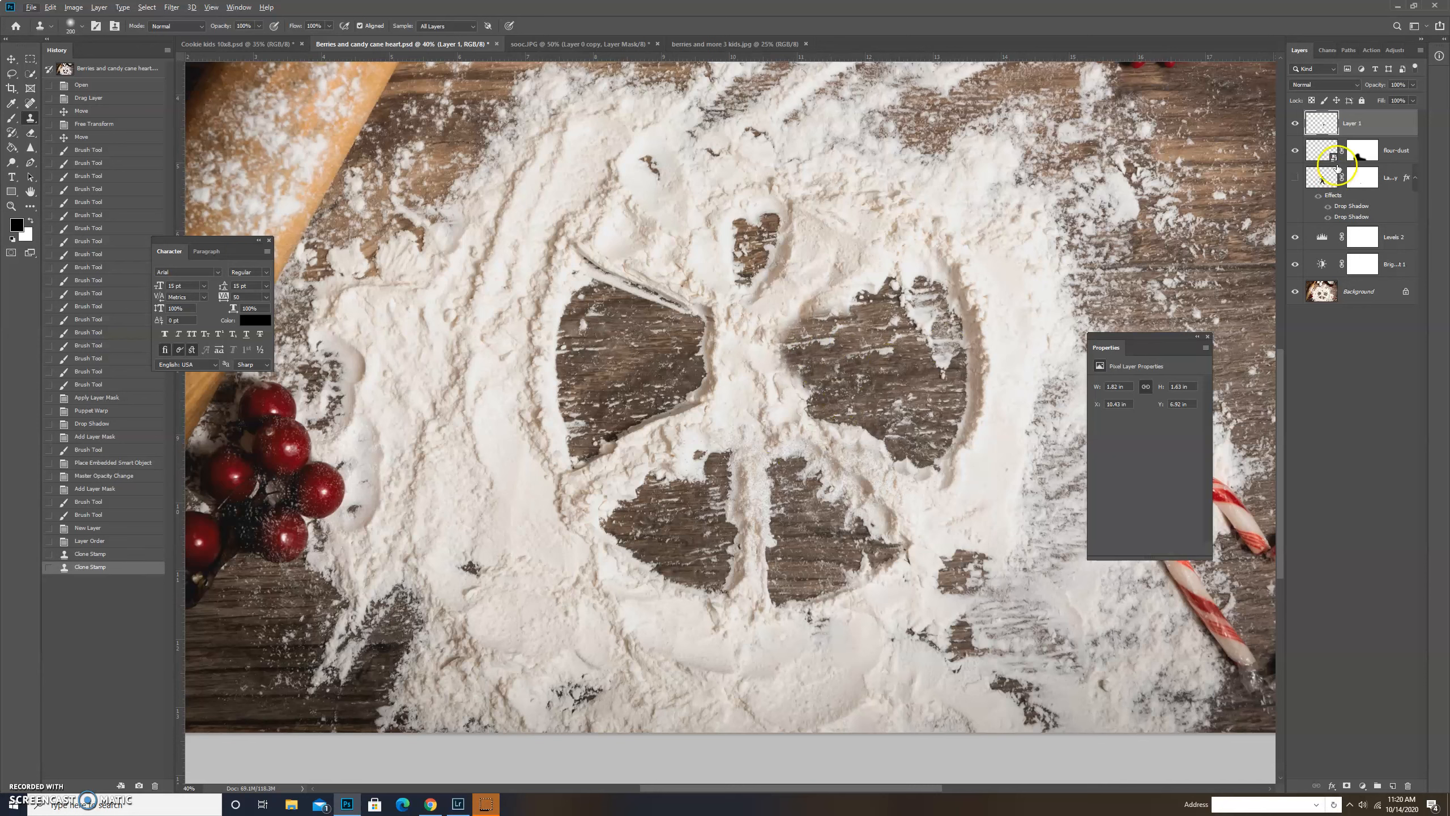
Step: Show the boy's layer again and move the cloned wood layer directly beneath it
click(1295, 178)
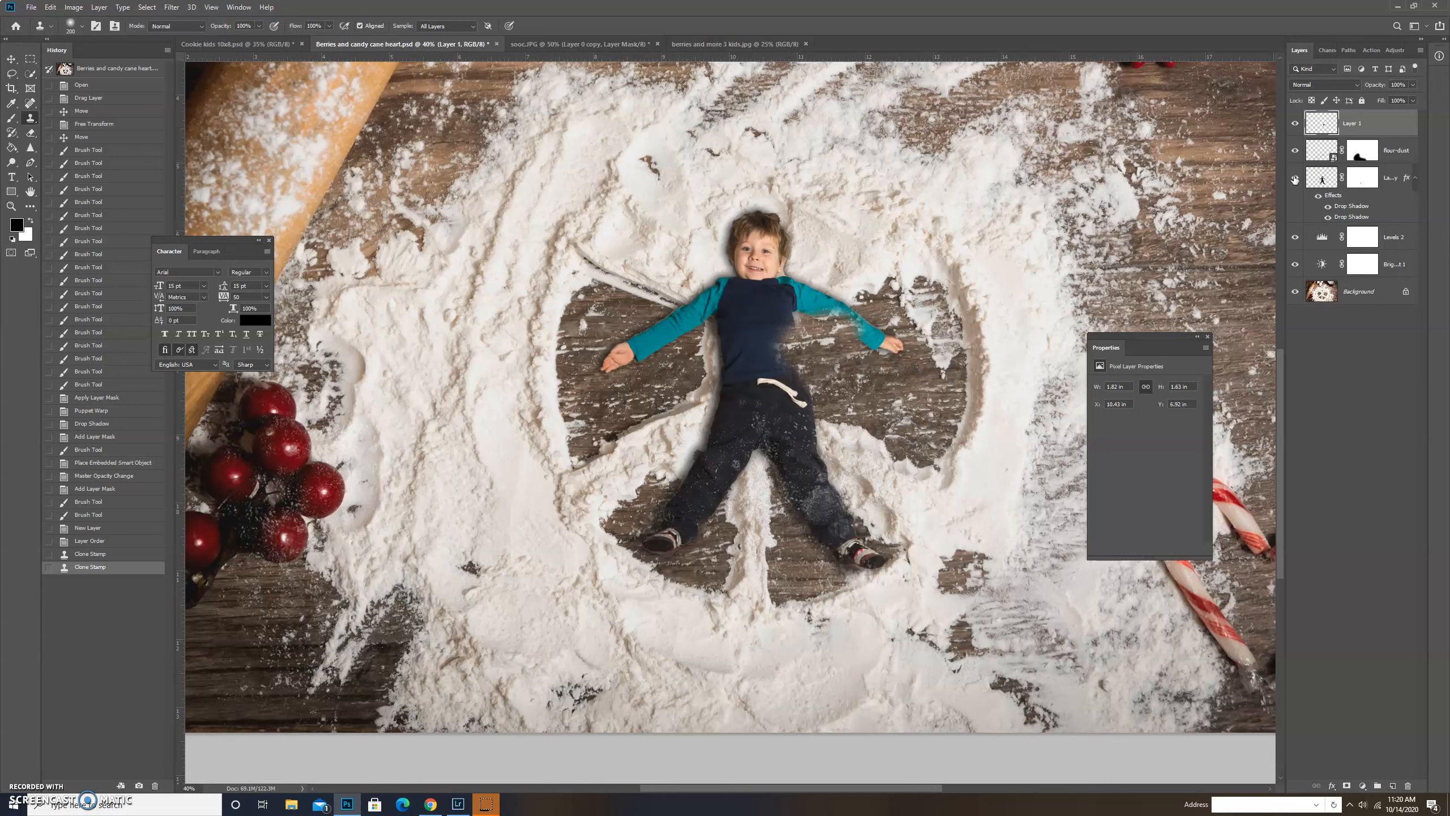
drag(1343, 130, 1359, 225)
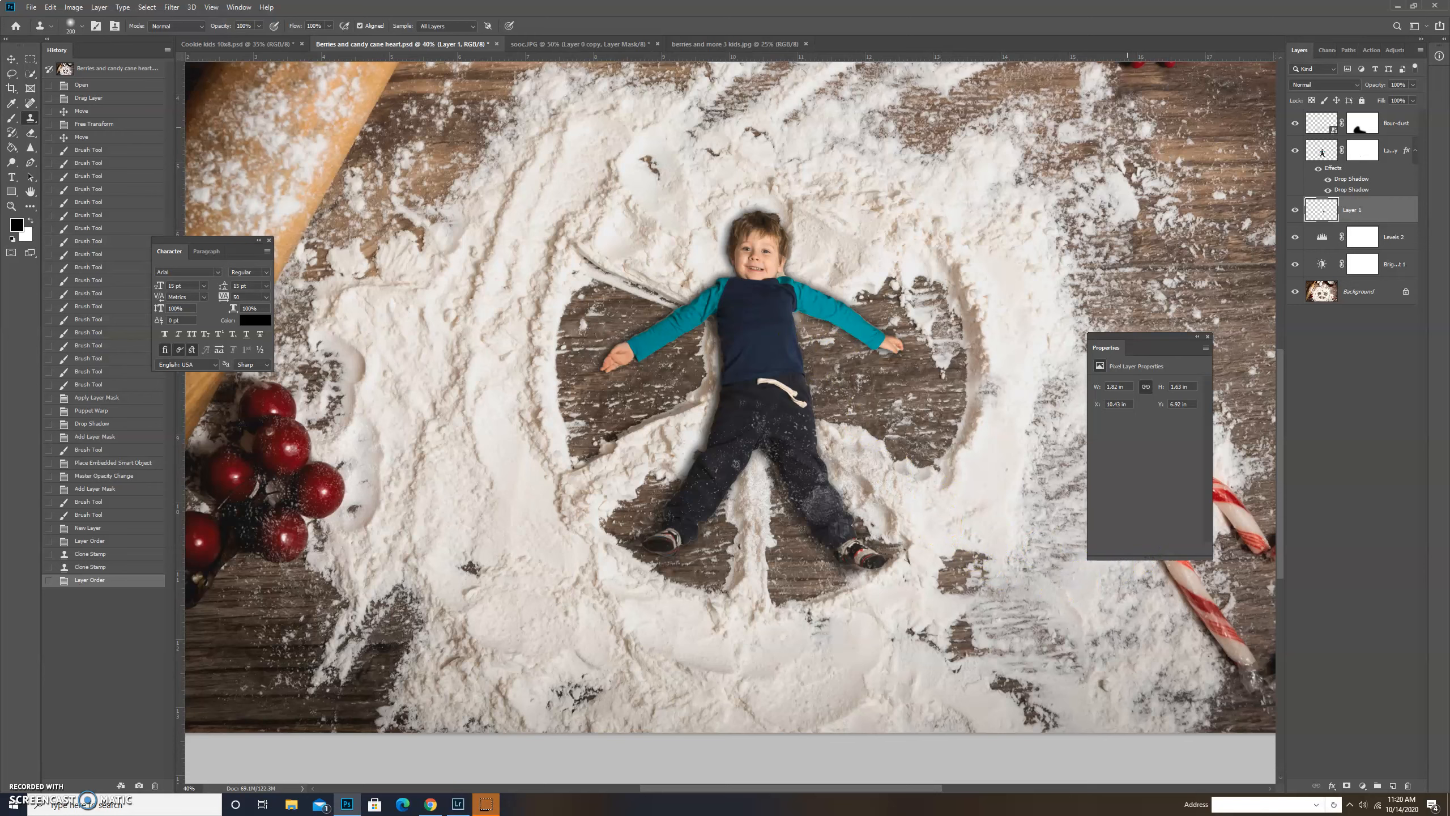
Step: Toggle the cloned wood layer's visibility to compare the area between the boy's torso and the image-right wing
click(1294, 210)
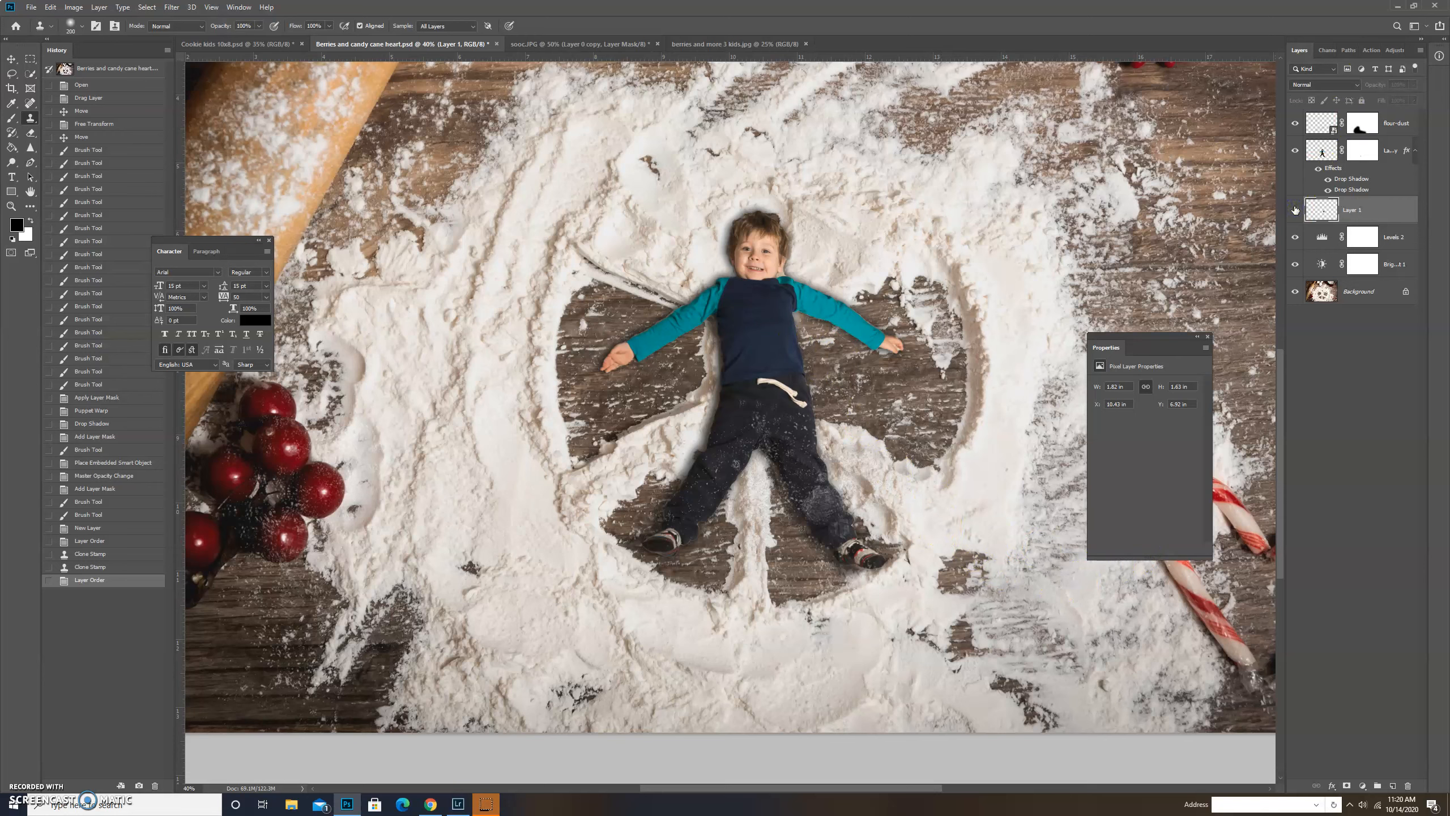
click(1295, 210)
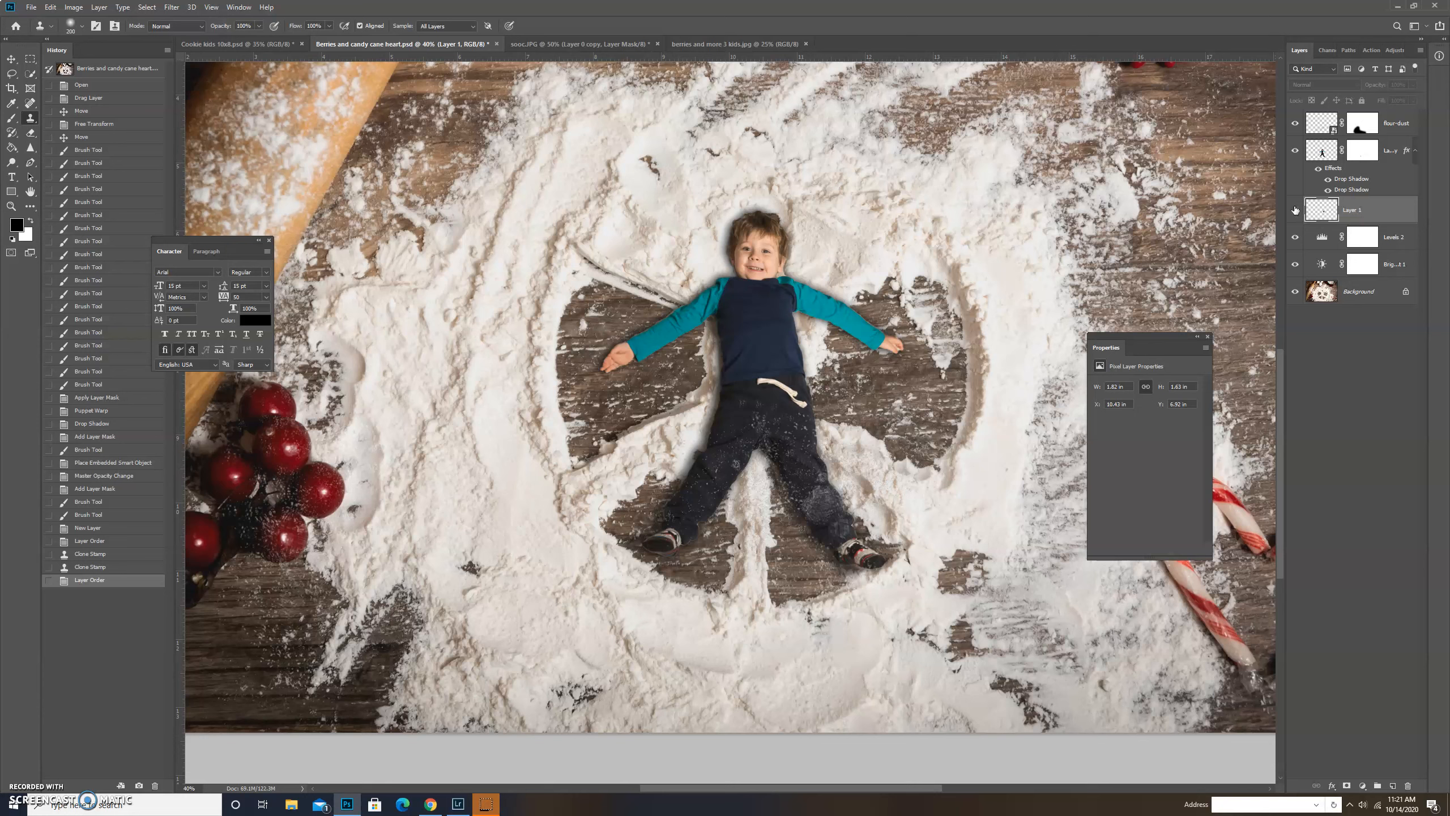
click(1295, 210)
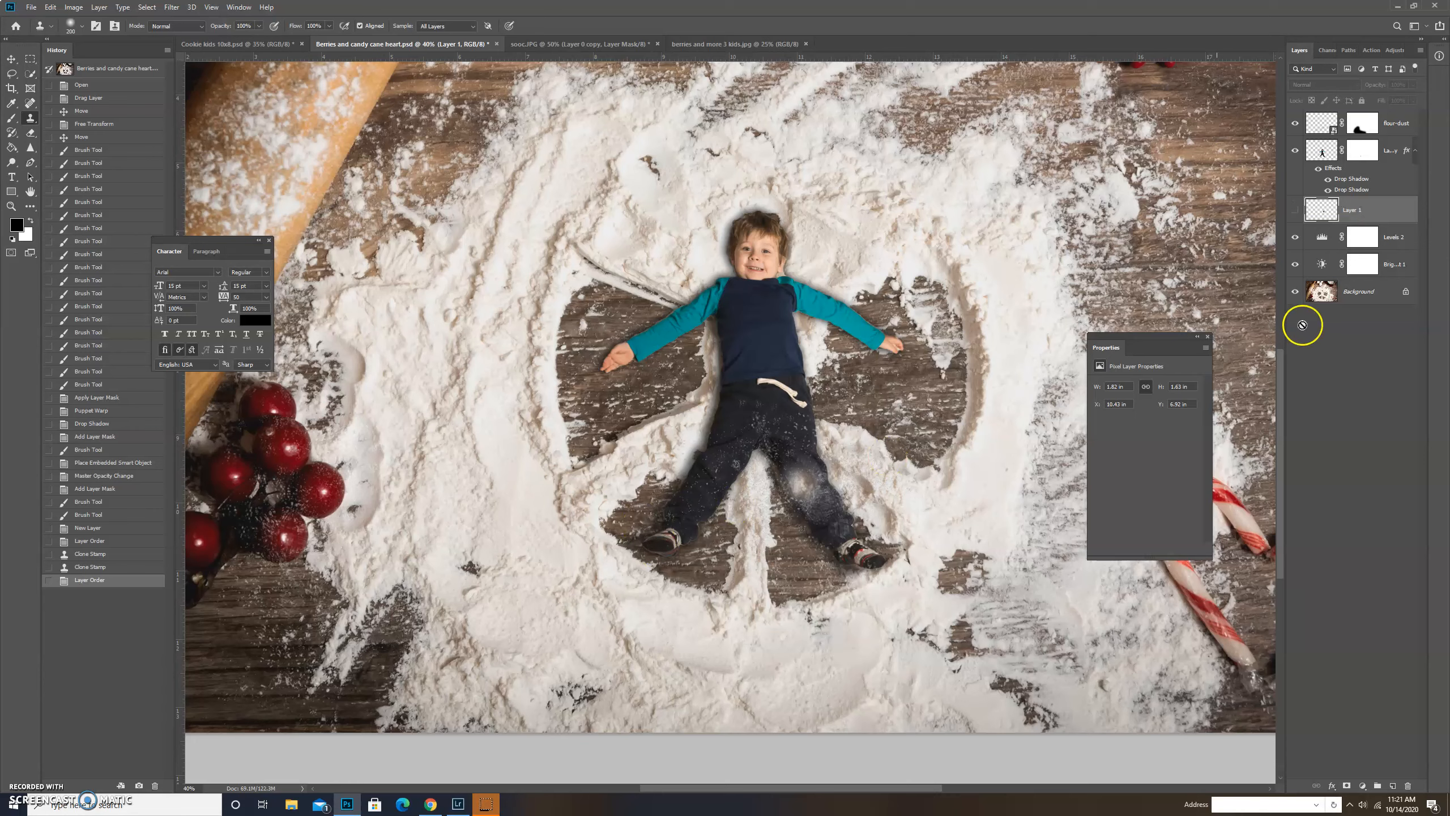